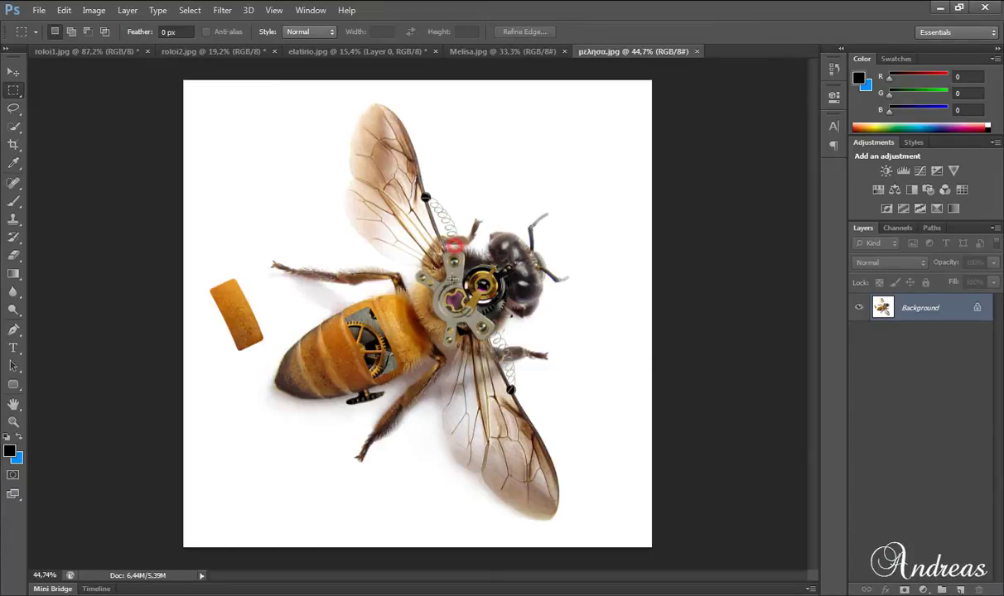
# Zoom in to inspect the finished steampunk bee example, then zoom back out
pyautogui.scroll(5, 451, 279)
pyautogui.moveTo(811, 318)
pyautogui.mouseDown()
pyautogui.moveTo(814, 264)
pyautogui.moveTo(825, 387)
pyautogui.mouseUp()
pyautogui.scroll(-3, 478, 524)
pyautogui.scroll(-3, 478, 524)
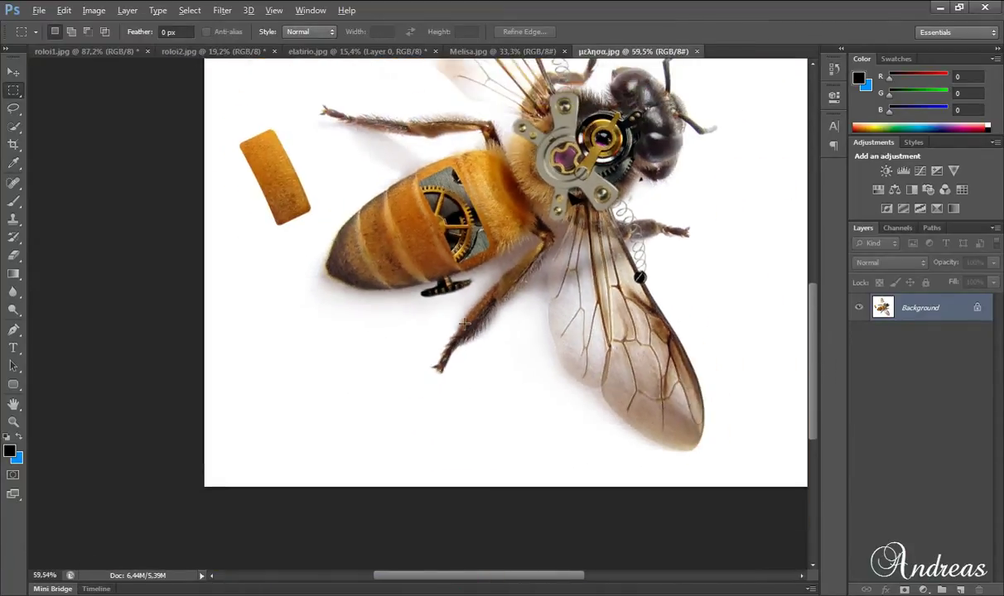
# Close the finished bee example and bring up the watch photo roloi1.jpg
pyautogui.click(698, 54)
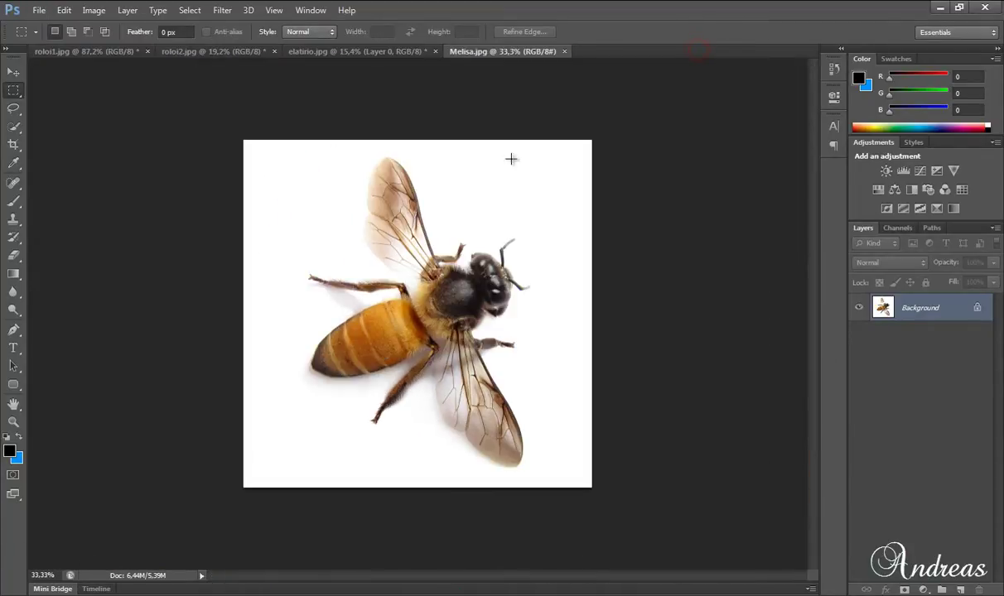
pyautogui.scroll(2, 446, 285)
pyautogui.scroll(1, 446, 284)
pyautogui.scroll(1, 445, 284)
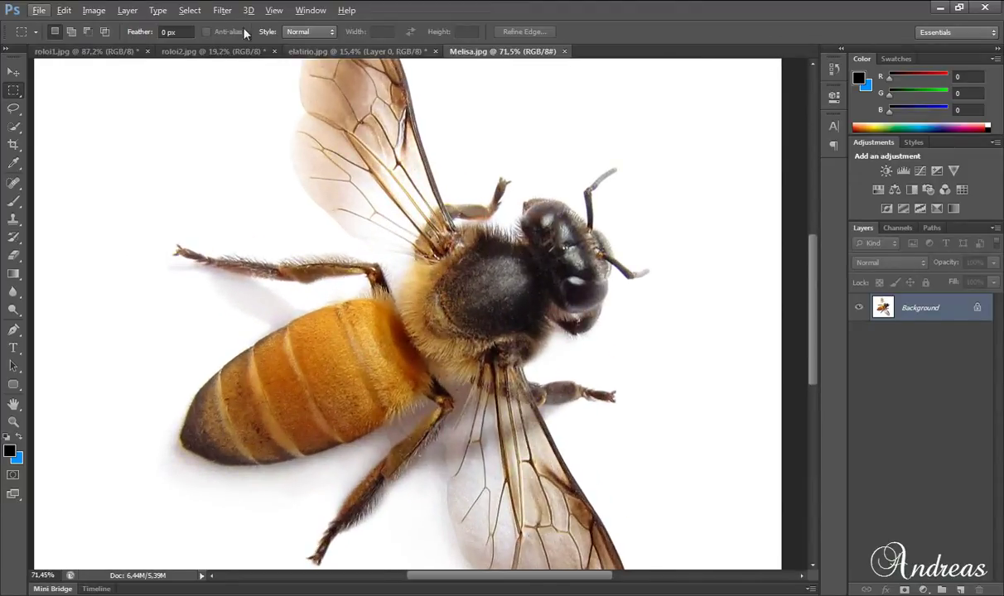
pyautogui.click(116, 51)
pyautogui.scroll(1, 184, 206)
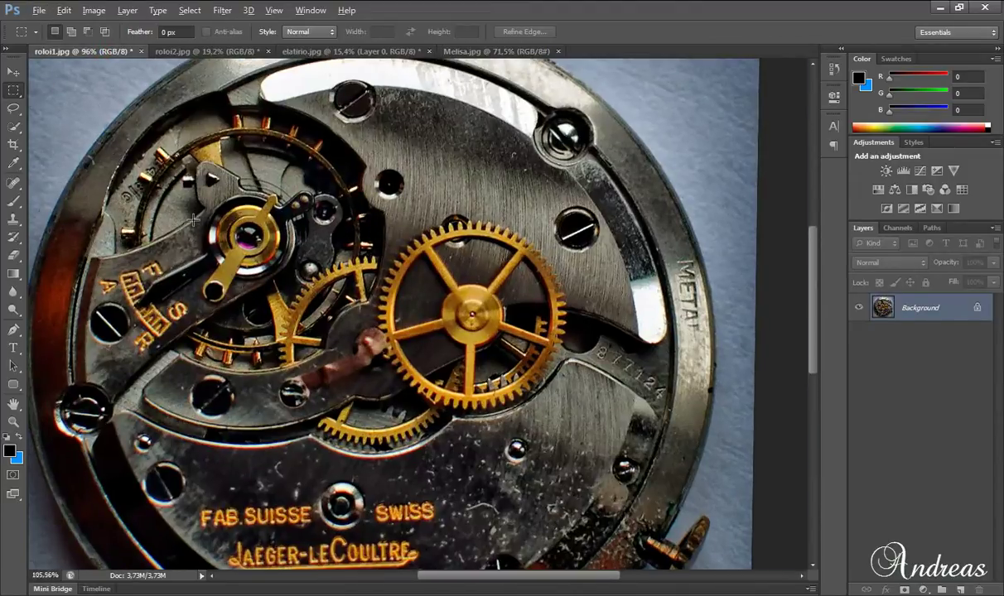
pyautogui.scroll(1, 184, 206)
# Outline the gold balance arm in roloi1.jpg with the Polygonal Lasso, then return to Melisa.jpg
pyautogui.click(11, 109)
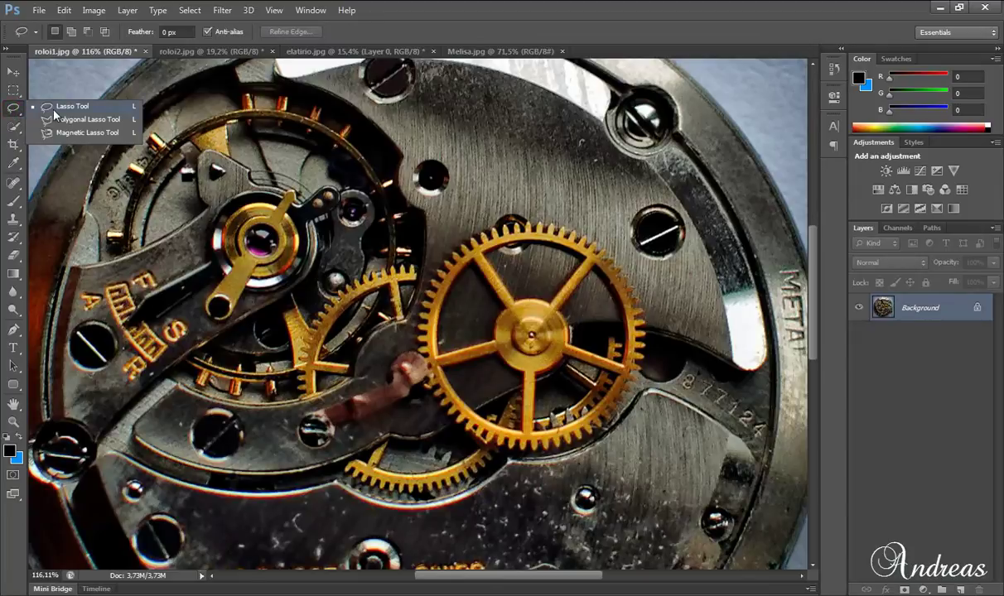
pyautogui.click(50, 108)
pyautogui.click(12, 109)
pyautogui.click(47, 124)
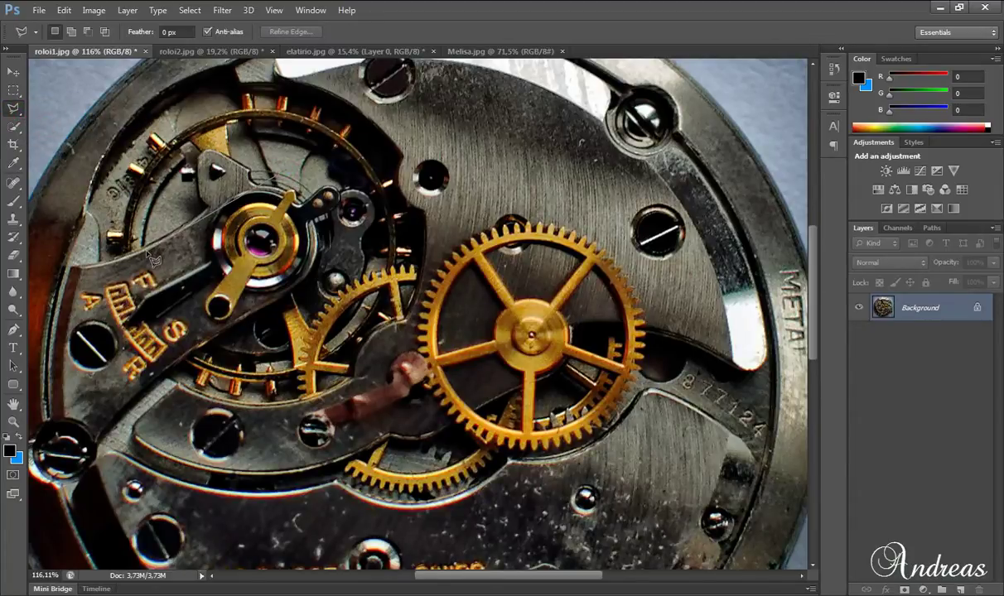
pyautogui.click(393, 232)
pyautogui.hotkey('ctrl', 'd')
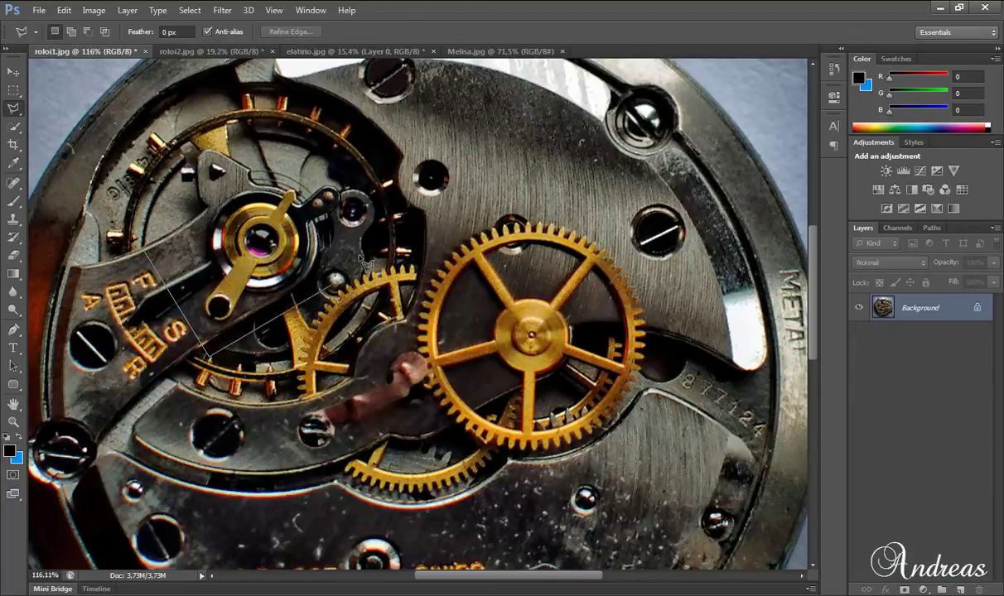
pyautogui.click(394, 231)
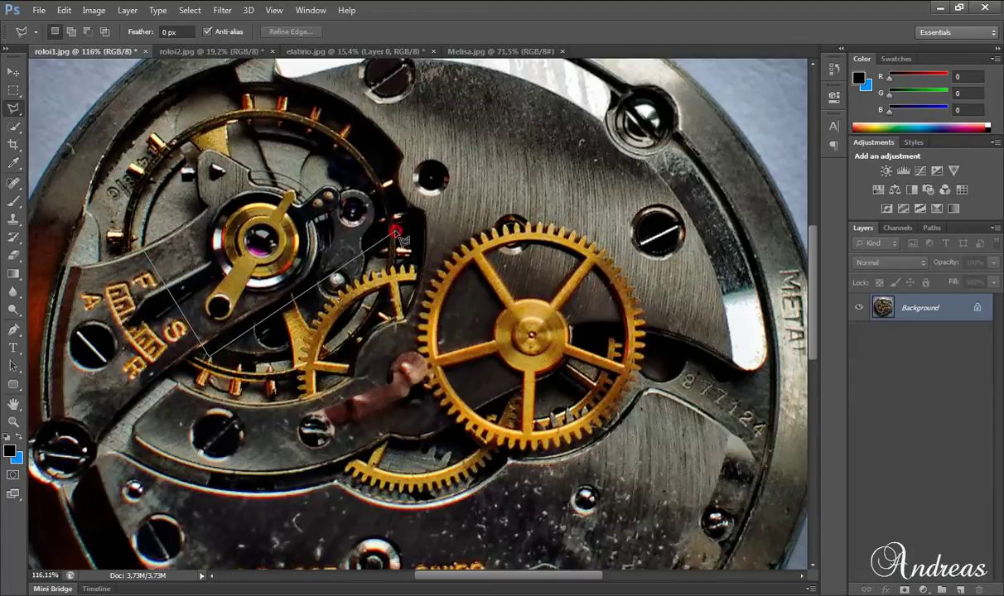
pyautogui.click(324, 142)
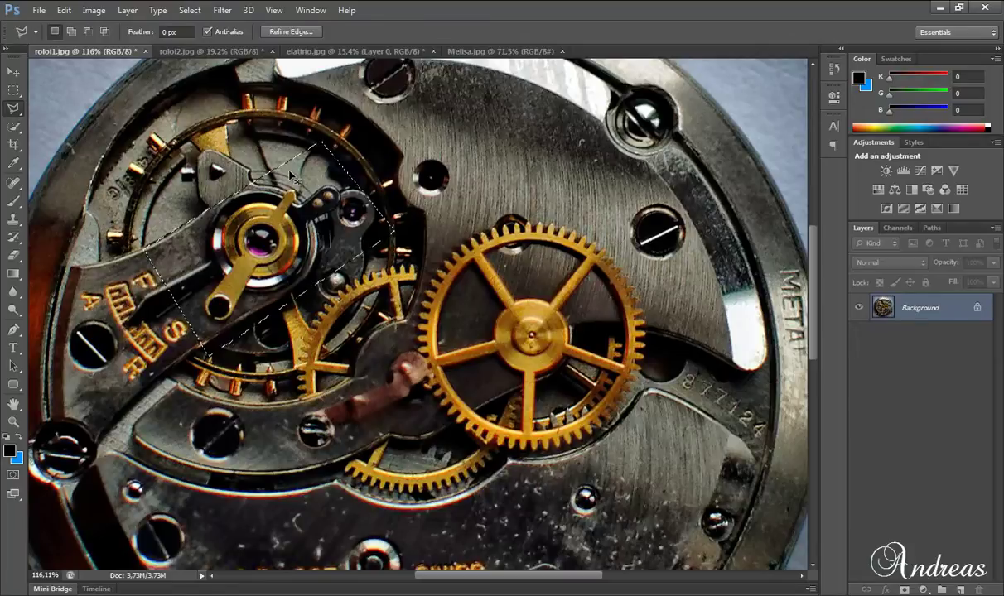
pyautogui.click(505, 51)
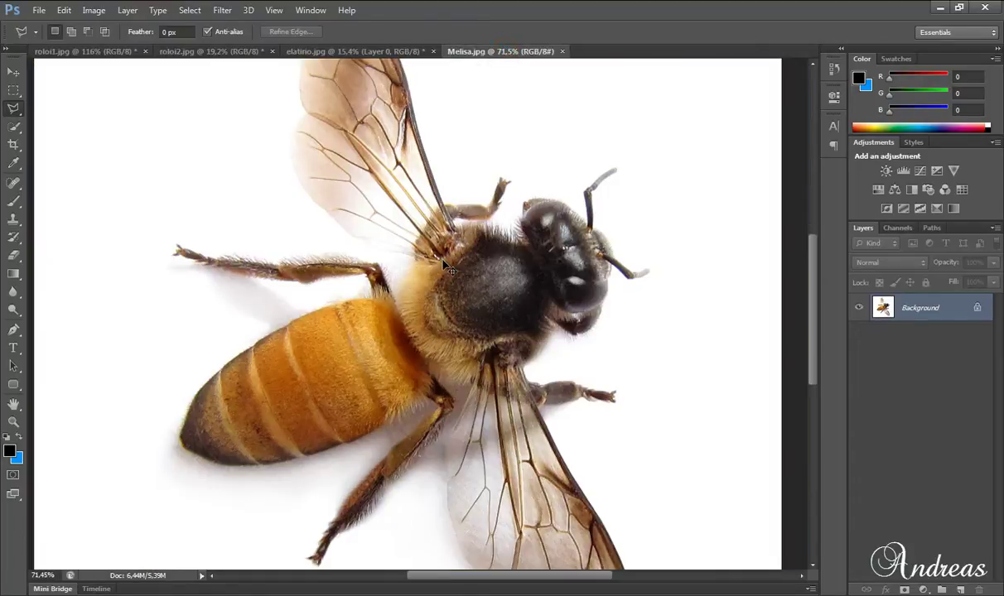
# Paste the clock piece as Layer 1, then roughly scale, tilt and move it onto the thorax
pyautogui.hotkey('ctrl', 'v')
pyautogui.scroll(1, 422, 315)
pyautogui.scroll(2, 423, 319)
pyautogui.hotkey('ctrl', 't')
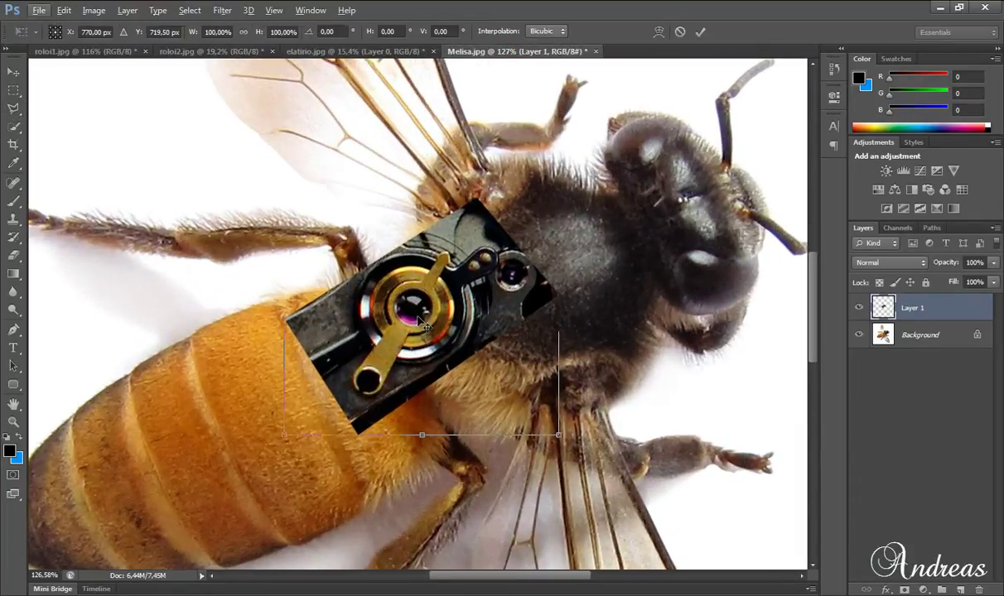
pyautogui.moveTo(572, 448); pyautogui.dragTo(553, 465)
pyautogui.moveTo(406, 319)
pyautogui.mouseDown()
pyautogui.moveTo(550, 271)
pyautogui.moveTo(589, 242)
pyautogui.mouseUp()
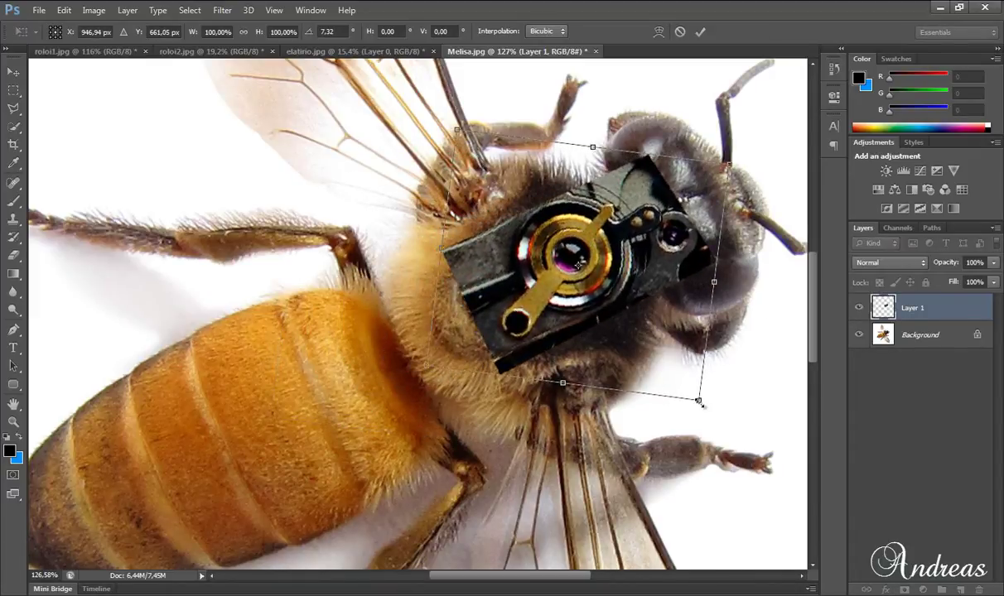
pyautogui.moveTo(698, 401); pyautogui.dragTo(629, 348)
pyautogui.moveTo(542, 234); pyautogui.dragTo(602, 245)
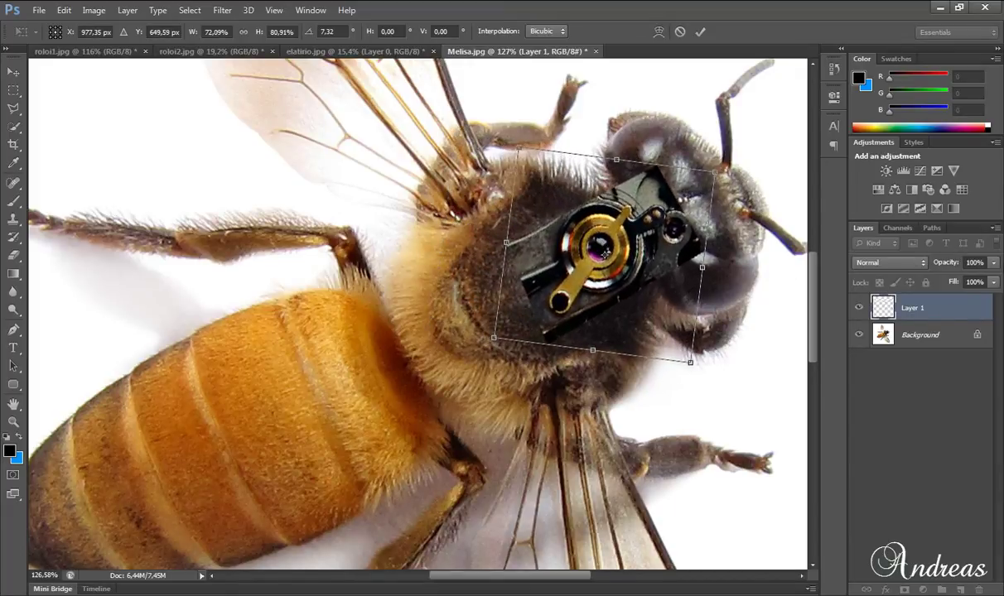
# Lower Layer 1 opacity to 77%, fine-tune the piece's size, angle and position, and commit
pyautogui.moveTo(953, 262); pyautogui.dragTo(937, 270)
pyautogui.scroll(3, 602, 249)
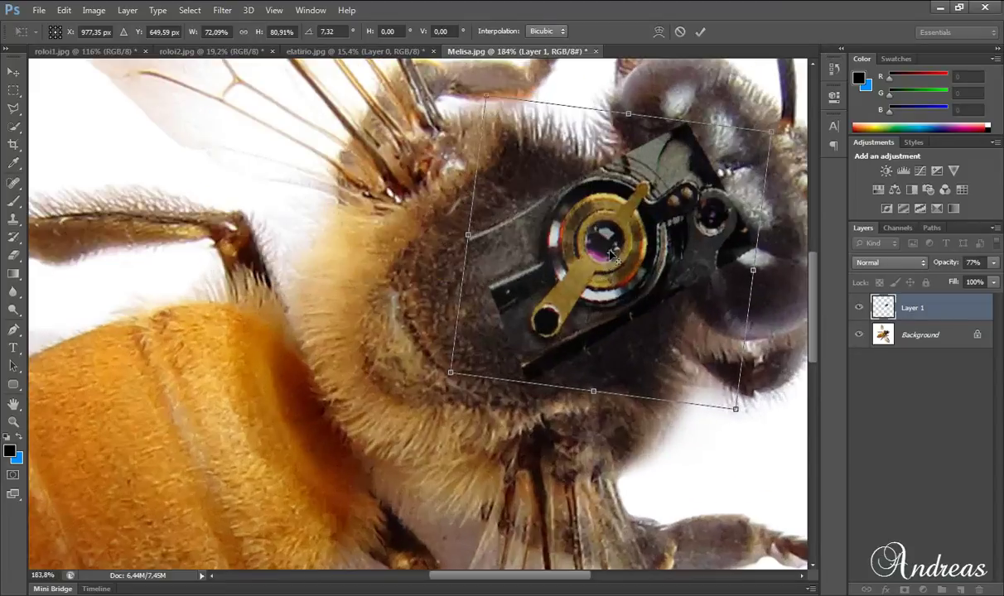
pyautogui.scroll(3, 613, 254)
pyautogui.moveTo(634, 248); pyautogui.dragTo(625, 236)
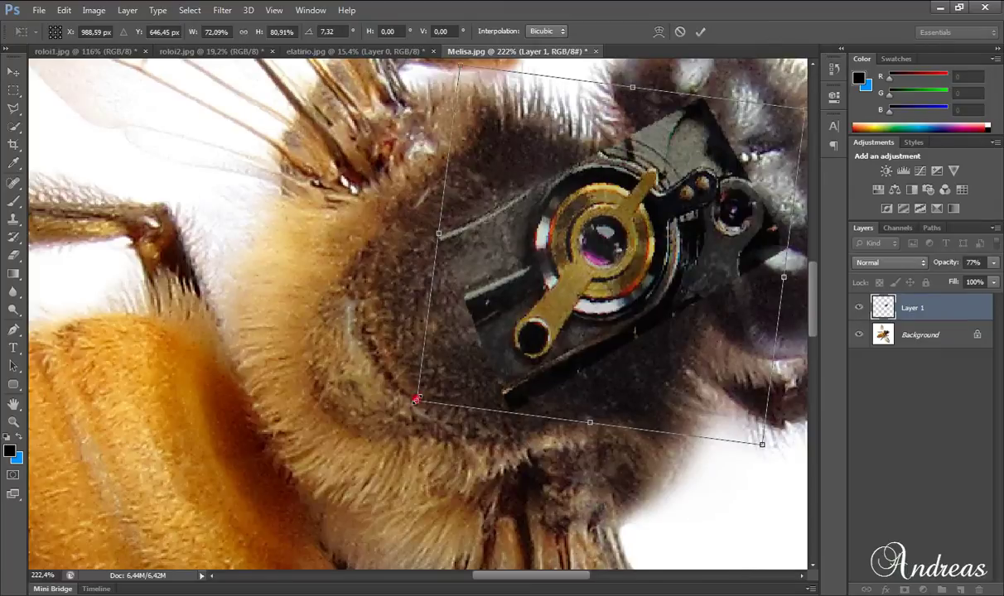
pyautogui.moveTo(417, 401); pyautogui.dragTo(428, 394)
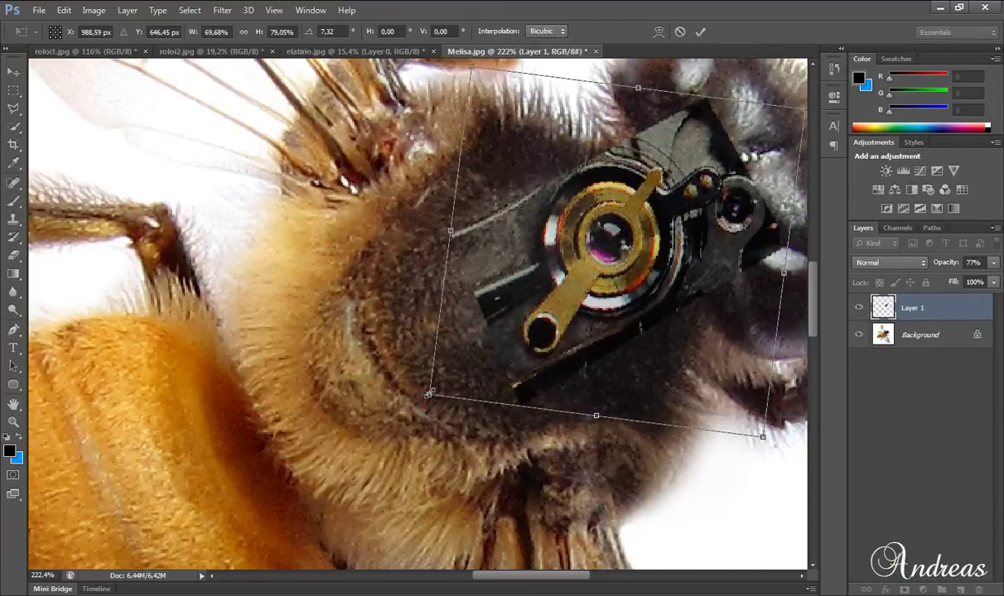
pyautogui.moveTo(667, 298); pyautogui.dragTo(663, 294)
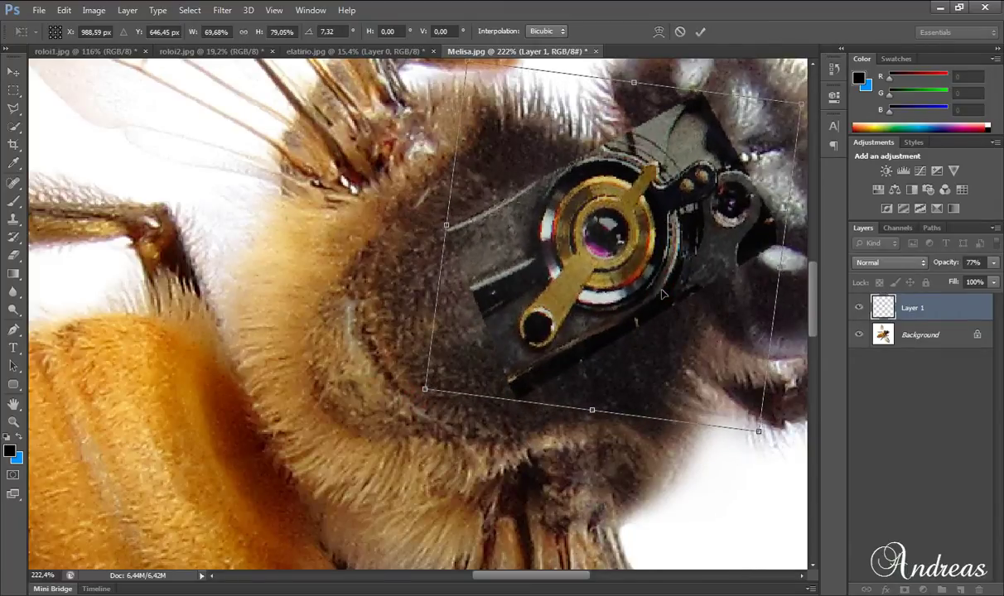
pyautogui.moveTo(432, 109); pyautogui.dragTo(438, 99)
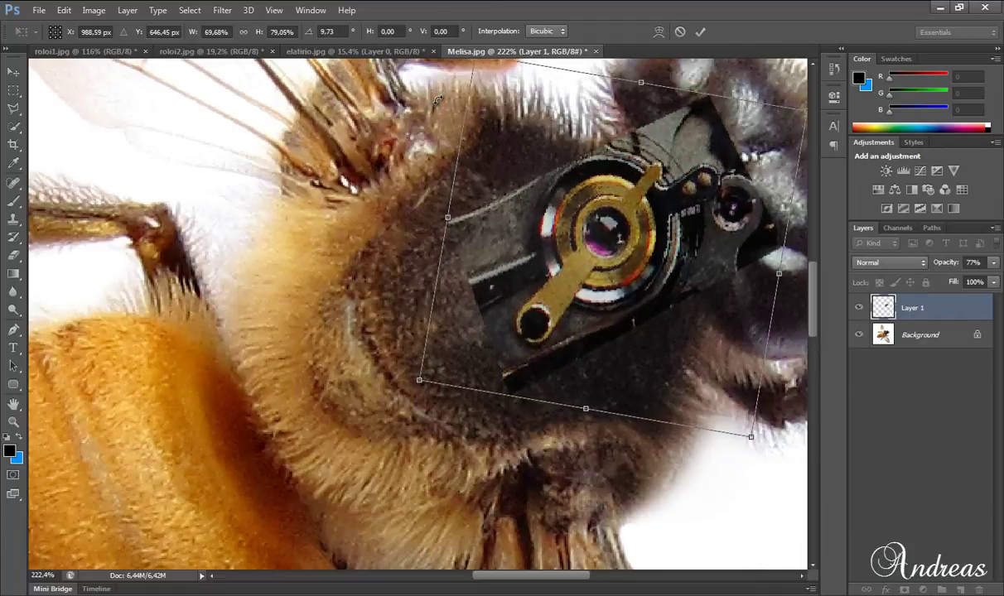
pyautogui.moveTo(663, 248); pyautogui.dragTo(669, 254)
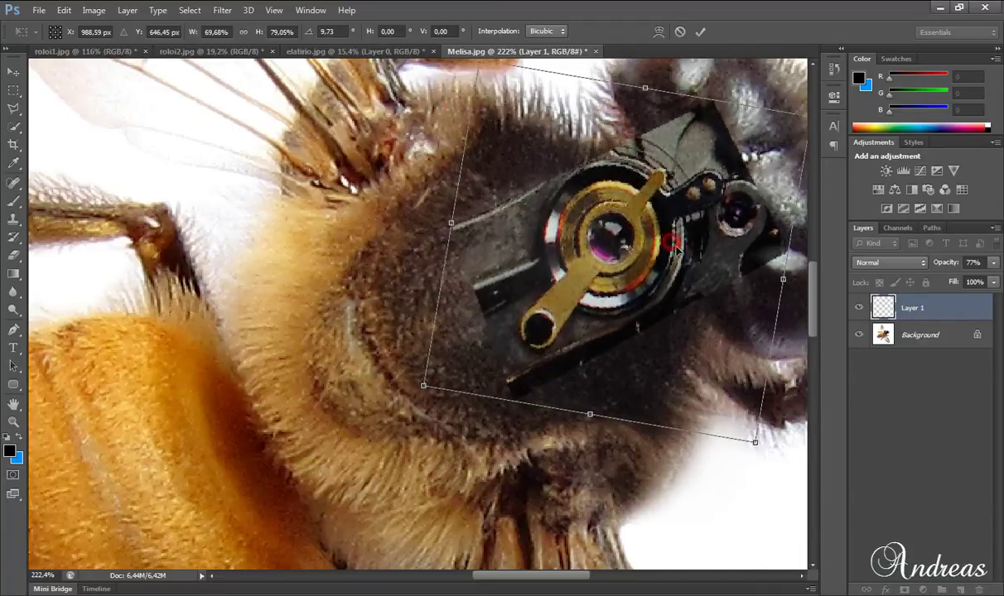
pyautogui.click(702, 31)
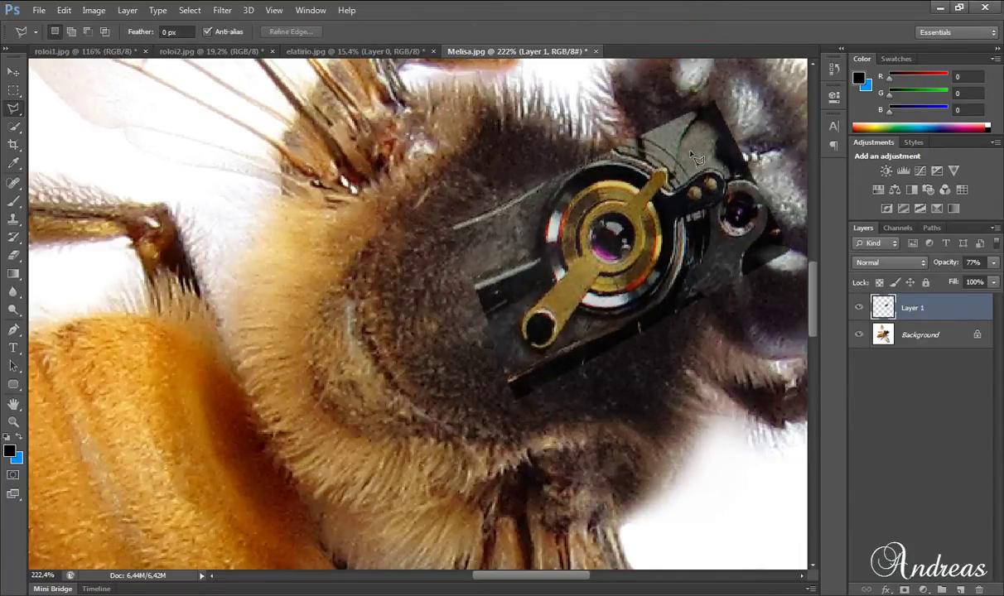
# Erase stray background along the clock piece's edges and around the knob on Layer 1
pyautogui.click(15, 256)
pyautogui.moveTo(480, 203); pyautogui.dragTo(479, 239)
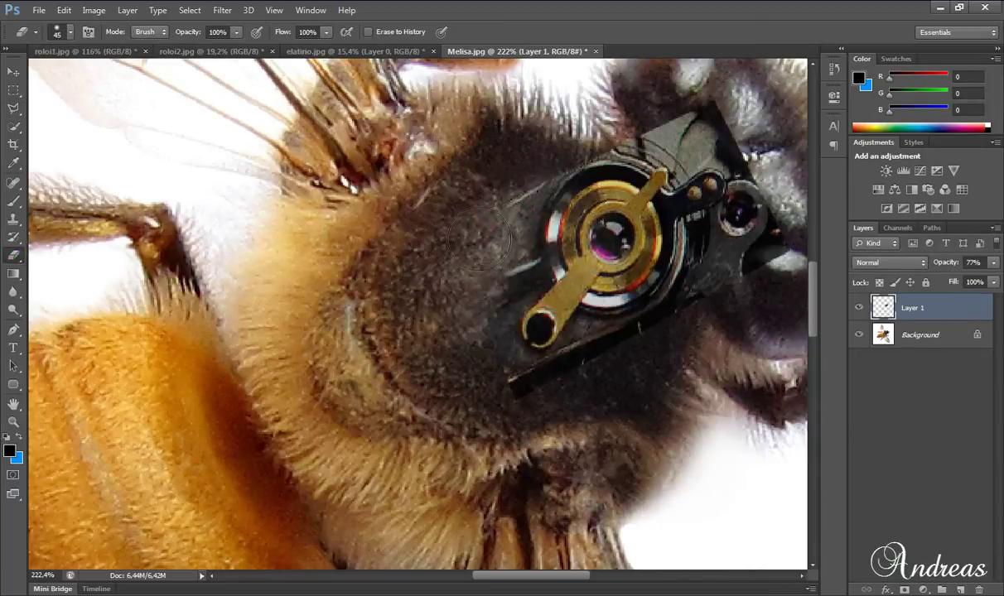
pyautogui.moveTo(497, 377); pyautogui.dragTo(595, 358)
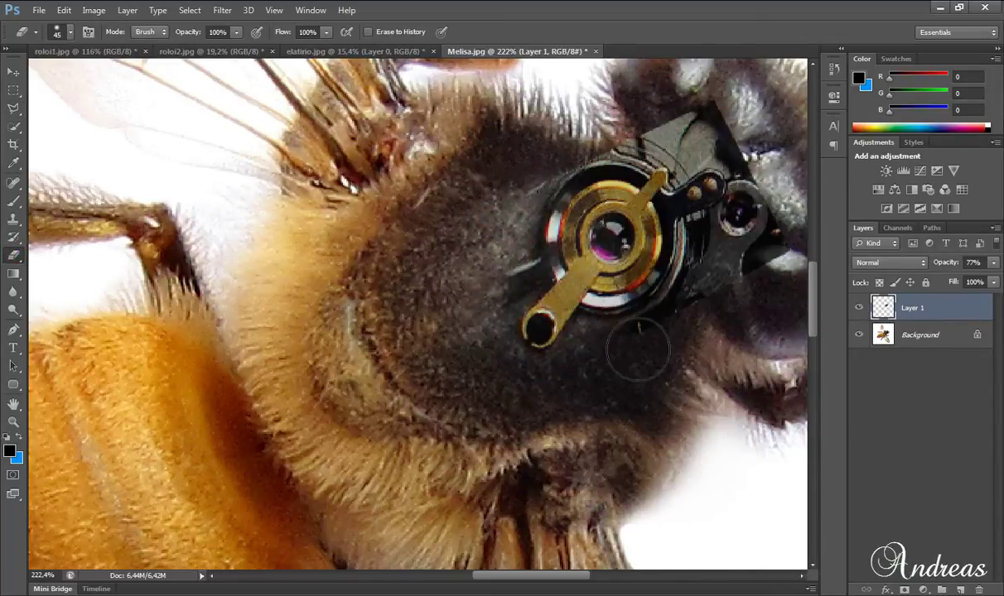
pyautogui.keyDown('alt'); pyautogui.scroll(3, 750, 224); pyautogui.keyUp('alt')
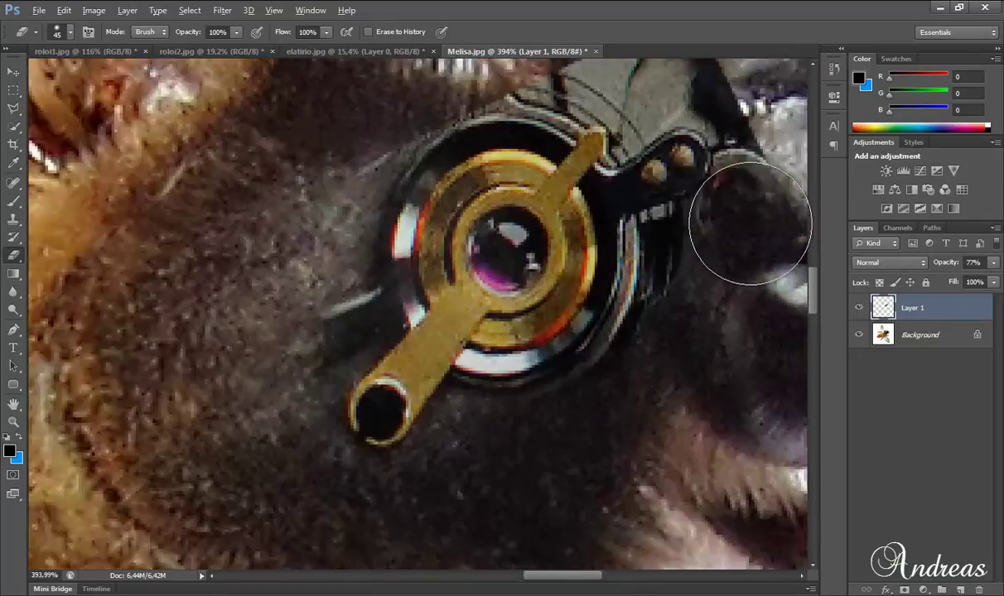
pyautogui.keyDown('alt'); pyautogui.scroll(2, 750, 224); pyautogui.keyUp('alt')
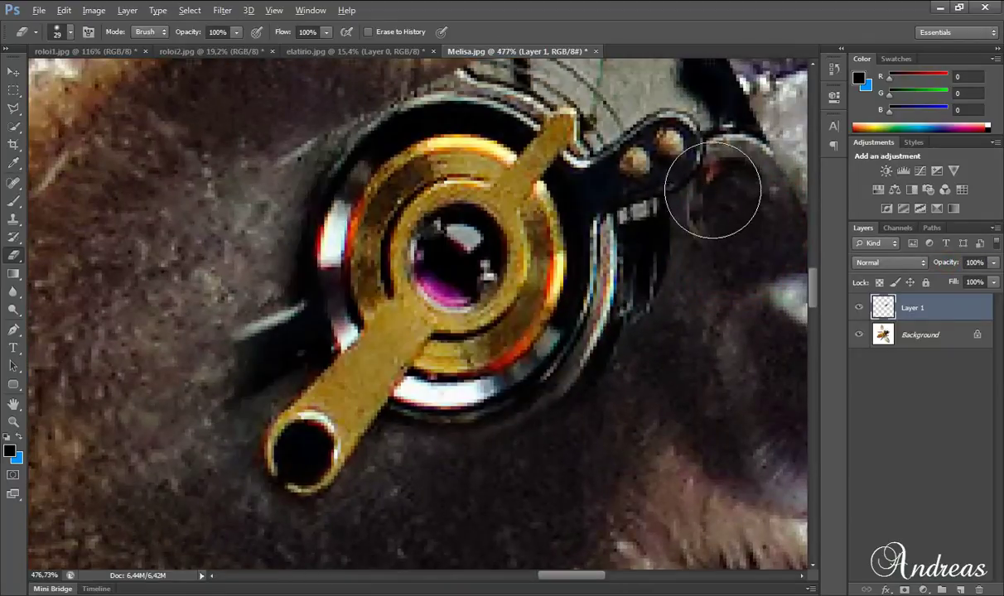
pyautogui.keyDown('alt'); pyautogui.scroll(1, 713, 190); pyautogui.keyUp('alt')
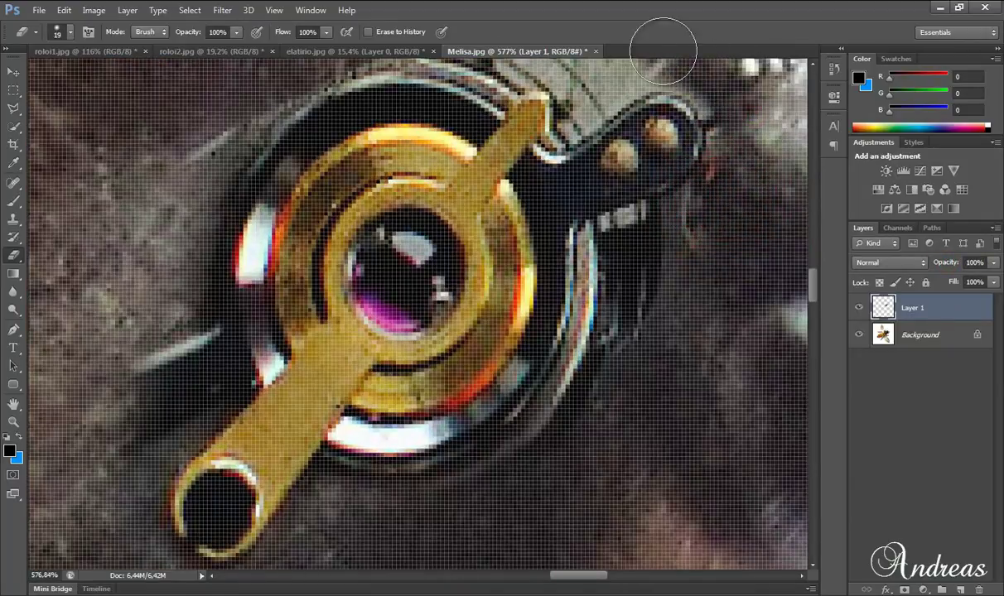
pyautogui.scroll(5, 773, 260)
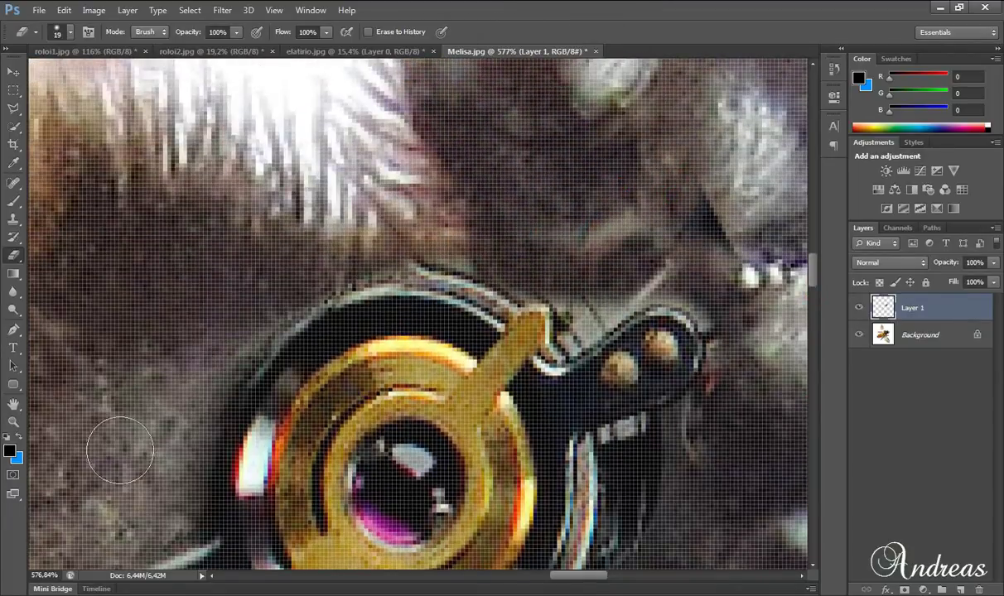
pyautogui.moveTo(302, 276)
pyautogui.mouseDown()
pyautogui.moveTo(406, 249)
pyautogui.moveTo(490, 277)
pyautogui.mouseUp()
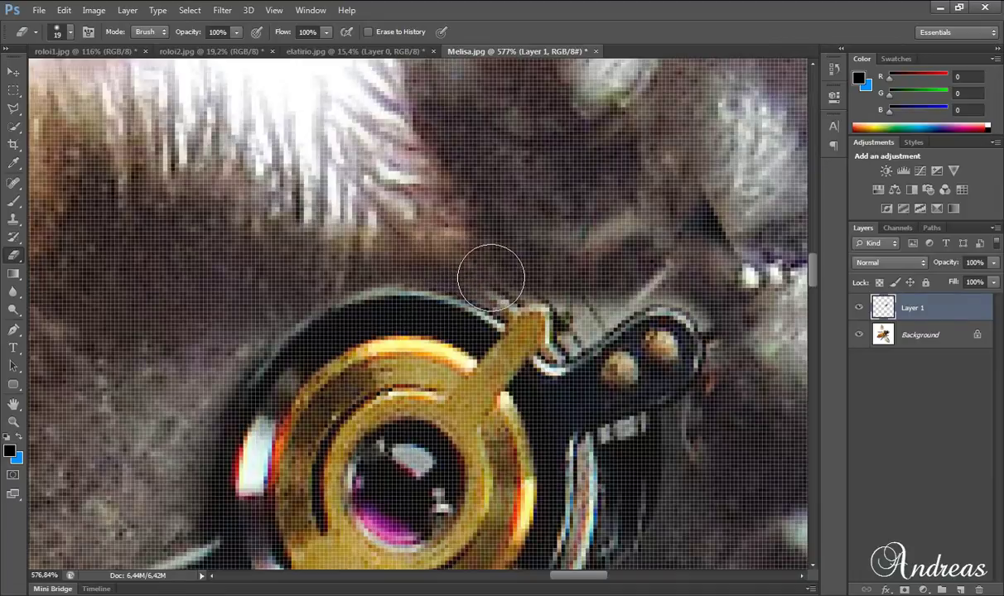
pyautogui.press('[')
pyautogui.click(635, 264)
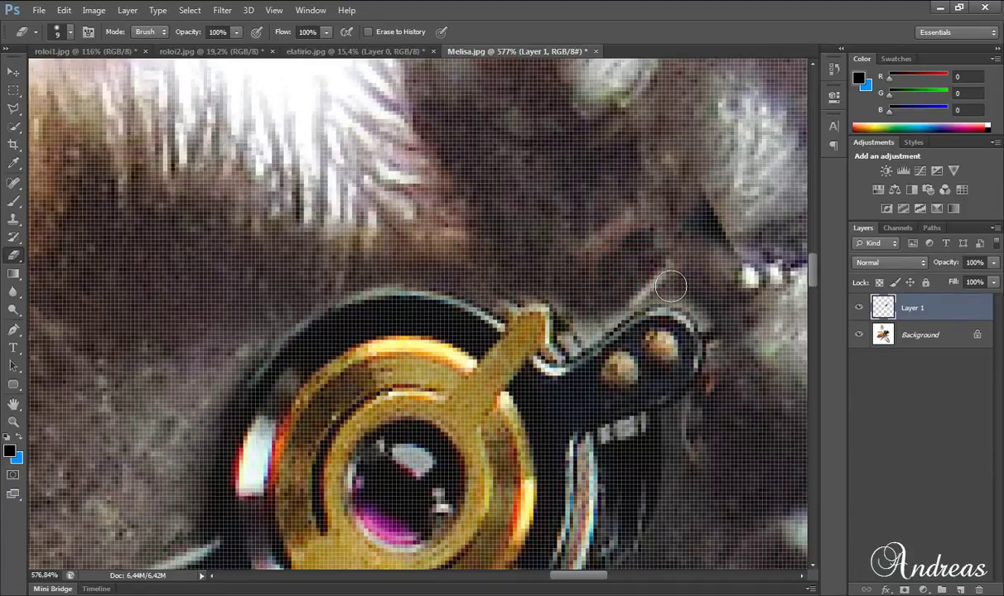
pyautogui.click(667, 290)
pyautogui.click(681, 436)
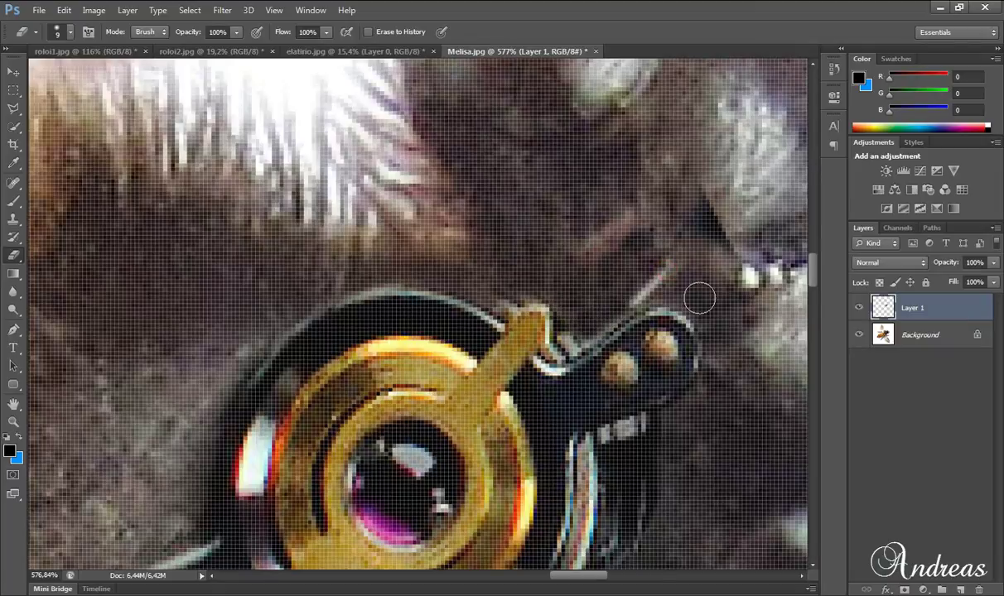
# Erase the white streak beside the gold arm and the inside of the lever's knob hole
pyautogui.scroll(-5, 699, 298)
pyautogui.click(153, 217)
pyautogui.press(']')
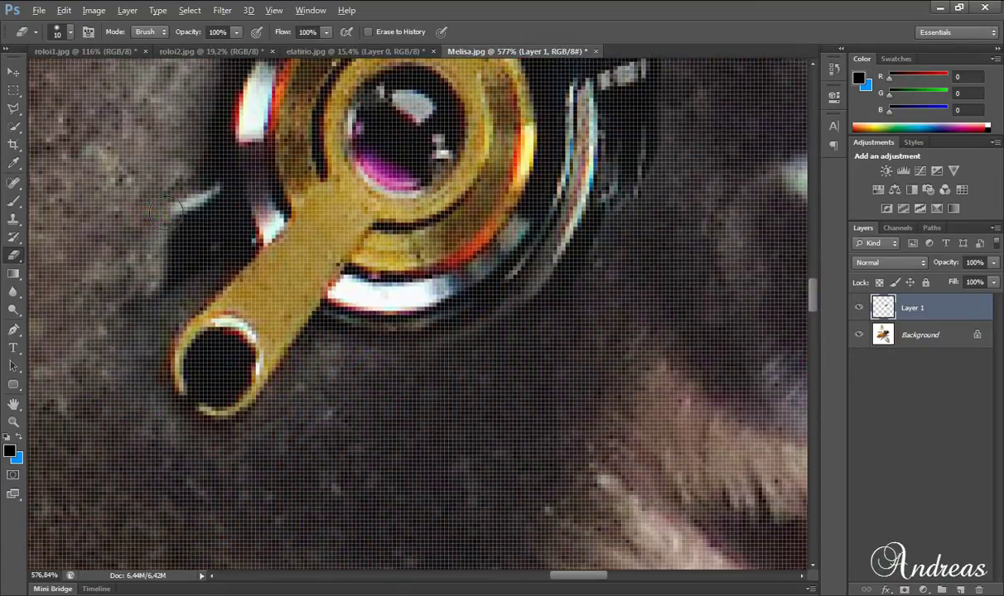
pyautogui.moveTo(164, 212)
pyautogui.mouseDown()
pyautogui.moveTo(178, 265)
pyautogui.moveTo(207, 232)
pyautogui.moveTo(198, 187)
pyautogui.moveTo(220, 249)
pyautogui.moveTo(160, 303)
pyautogui.mouseUp()
pyautogui.click(217, 368)
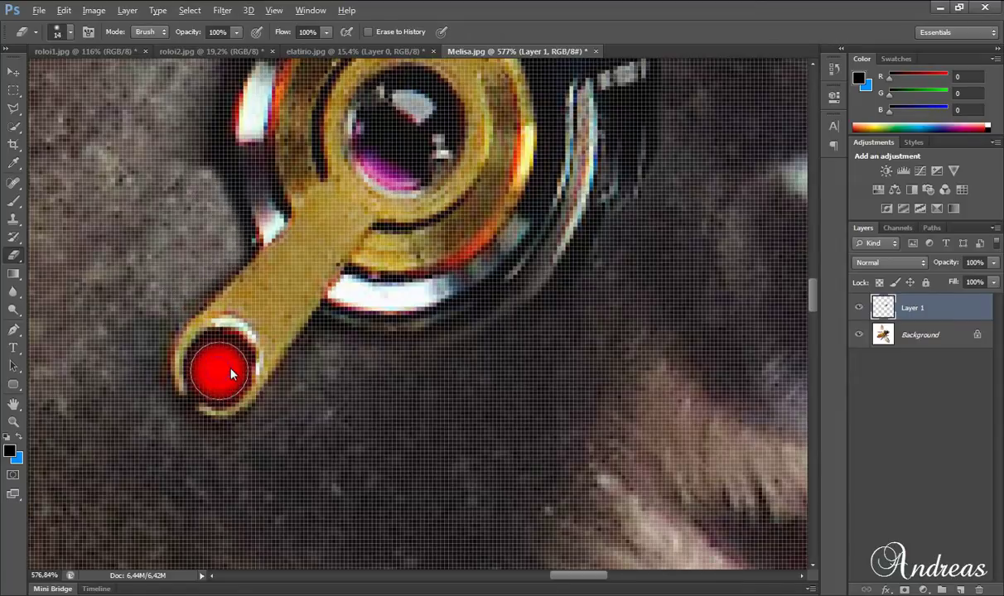
pyautogui.moveTo(217, 366); pyautogui.dragTo(213, 377)
pyautogui.scroll(-2, 214, 372)
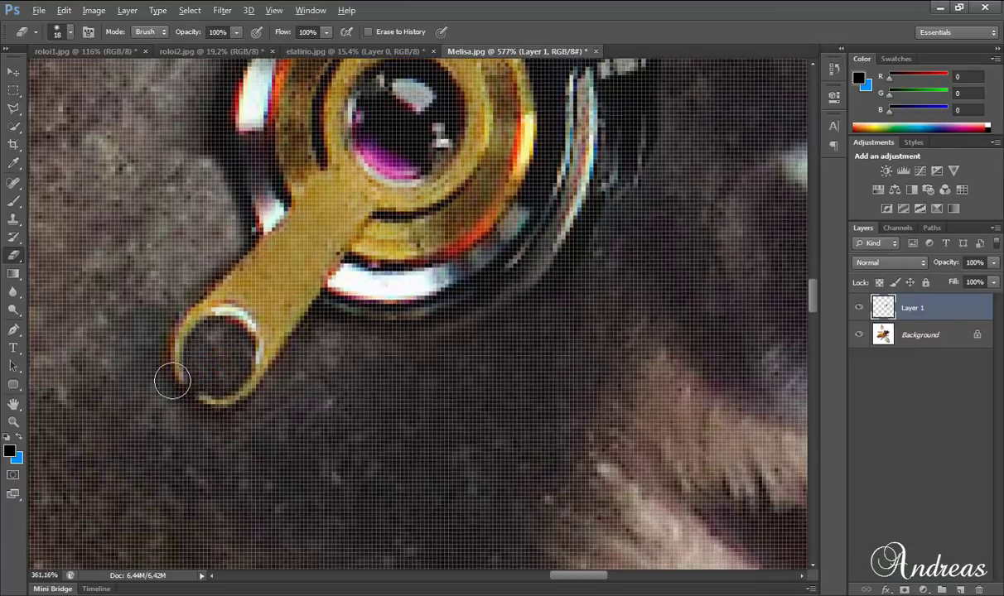
pyautogui.scroll(-3, 214, 373)
pyautogui.scroll(-2, 199, 373)
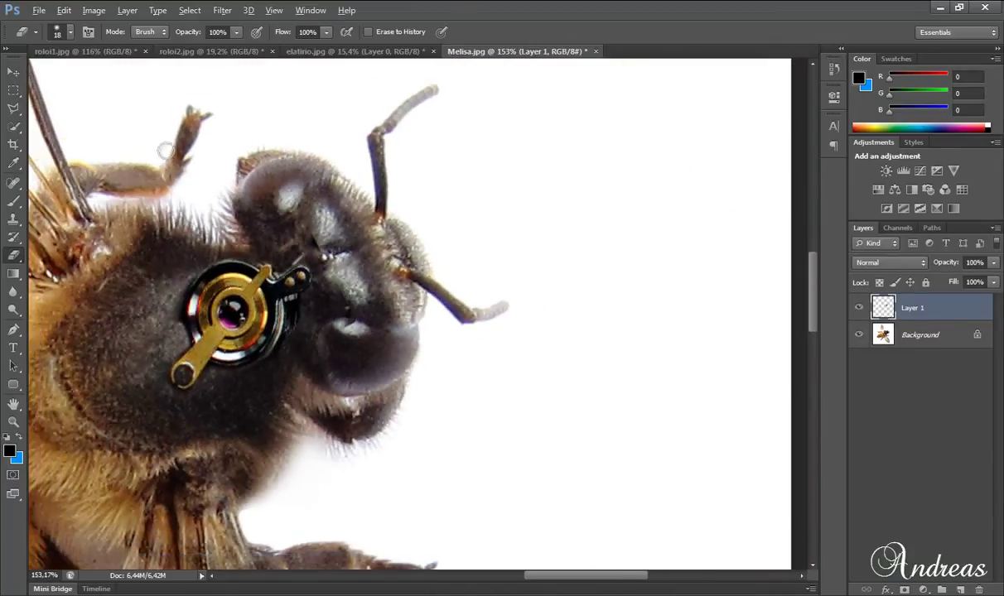
# Paste the round watch piece from roloi2.jpg into Melisa.jpg and shrink it onto the thorax
pyautogui.click(217, 52)
pyautogui.scroll(2, 398, 195)
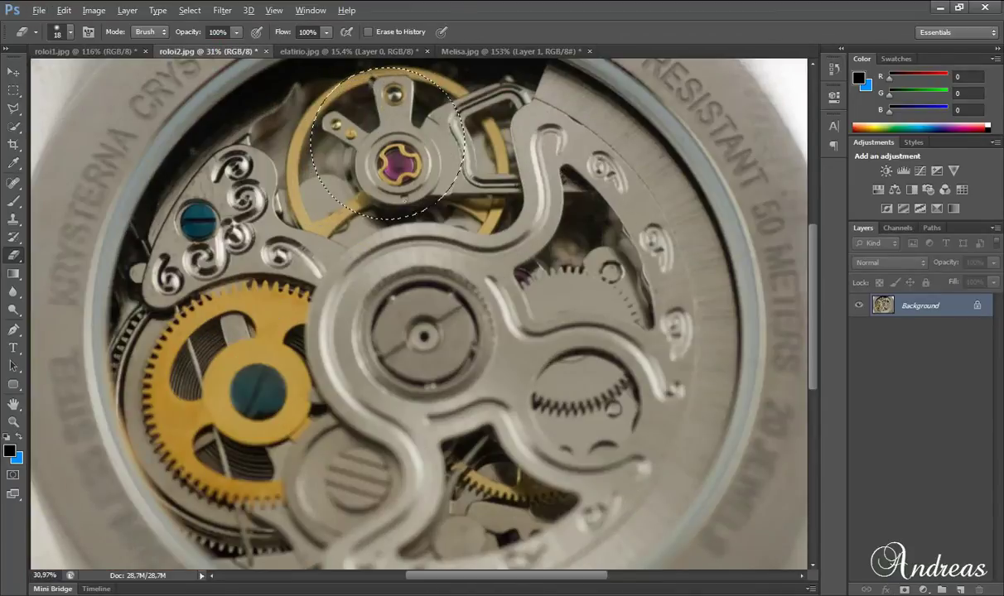
pyautogui.scroll(2, 815, 329)
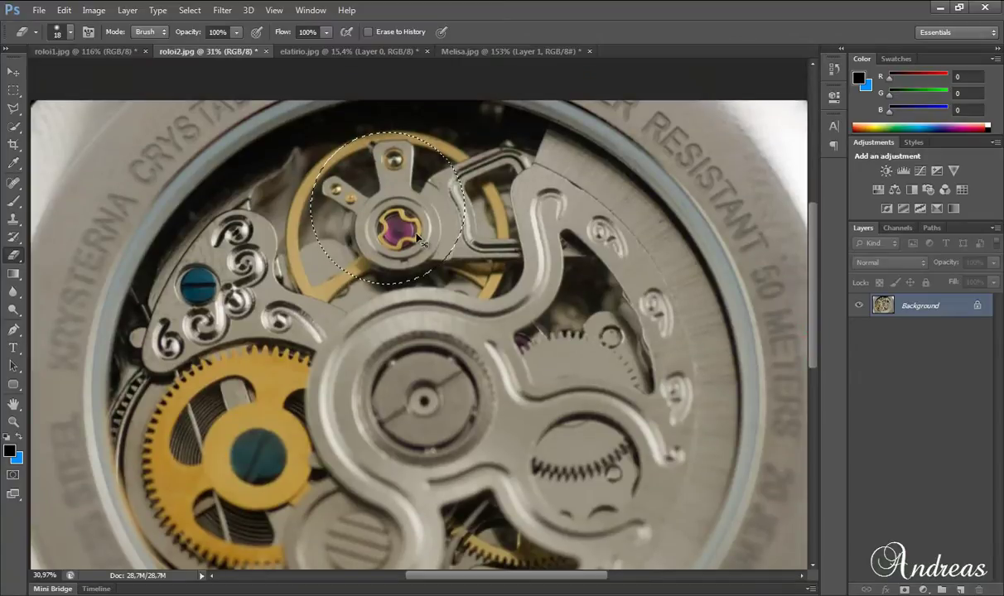
pyautogui.click(497, 51)
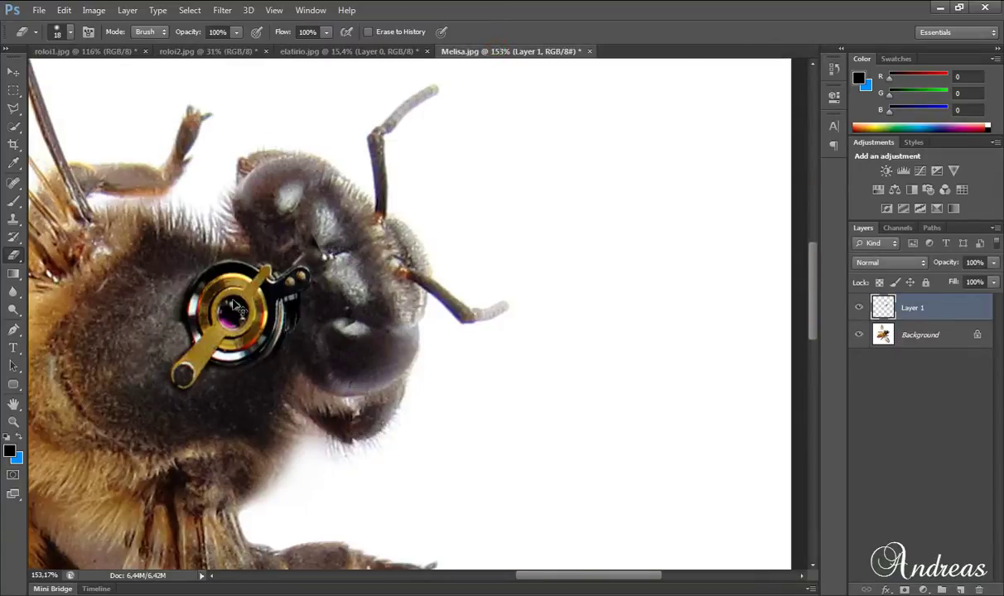
pyautogui.hotkey('ctrl', 'v')
pyautogui.scroll(-2, 352, 381)
pyautogui.scroll(-2, 352, 381)
pyautogui.scroll(-1, 352, 381)
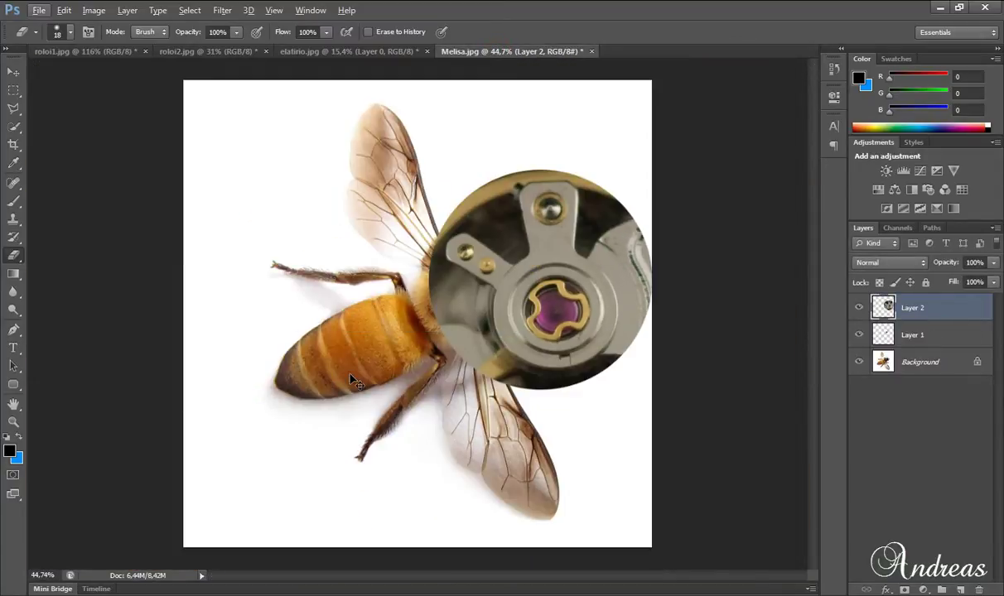
pyautogui.hotkey('ctrl', 't')
pyautogui.moveTo(427, 168)
pyautogui.mouseDown()
pyautogui.moveTo(519, 240)
pyautogui.moveTo(574, 315)
pyautogui.mouseUp()
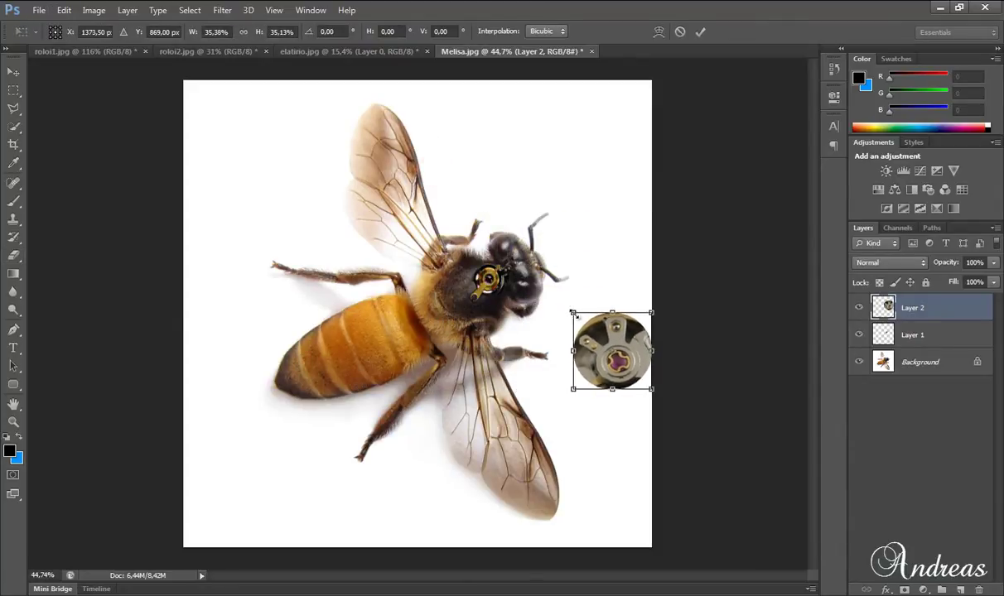
pyautogui.moveTo(638, 352); pyautogui.dragTo(476, 289)
# Refine the disc's size, tilt it about ten degrees, nudge it into place, and commit
pyautogui.scroll(2, 472, 292)
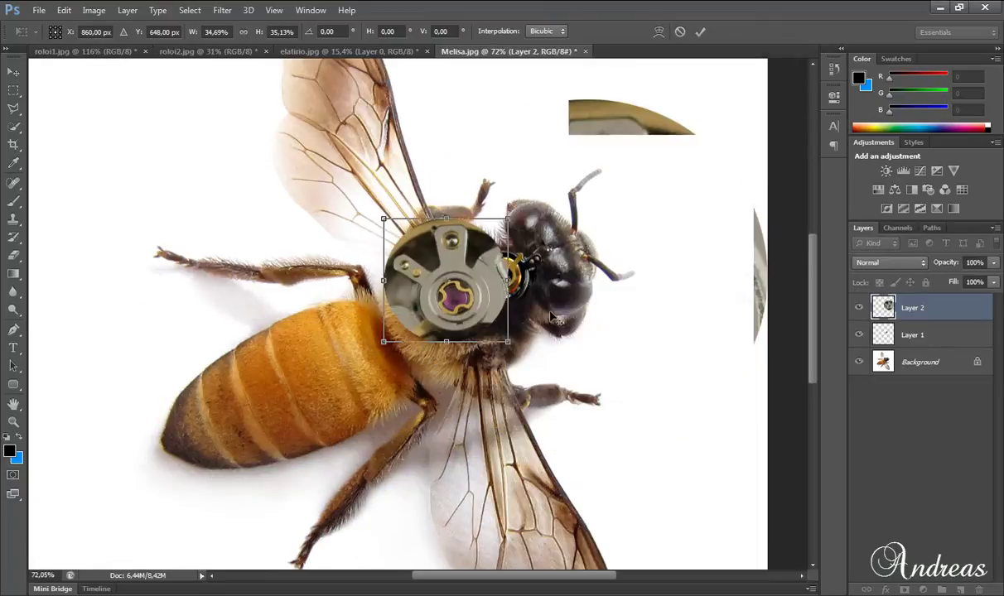
pyautogui.scroll(1, 468, 293)
pyautogui.scroll(1, 460, 296)
pyautogui.scroll(1, 452, 300)
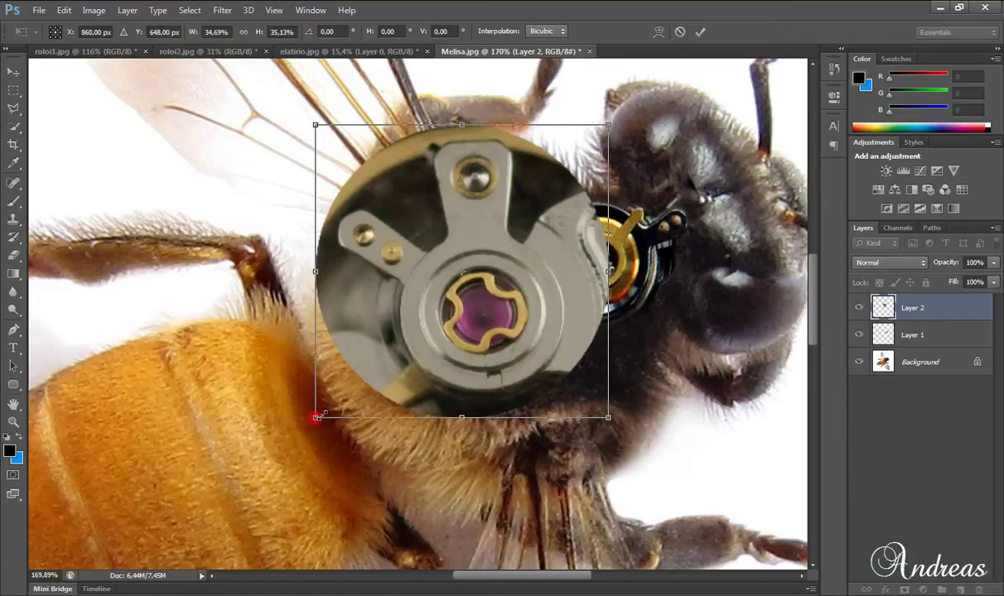
pyautogui.moveTo(316, 417); pyautogui.dragTo(413, 378)
pyautogui.moveTo(357, 117); pyautogui.dragTo(338, 143)
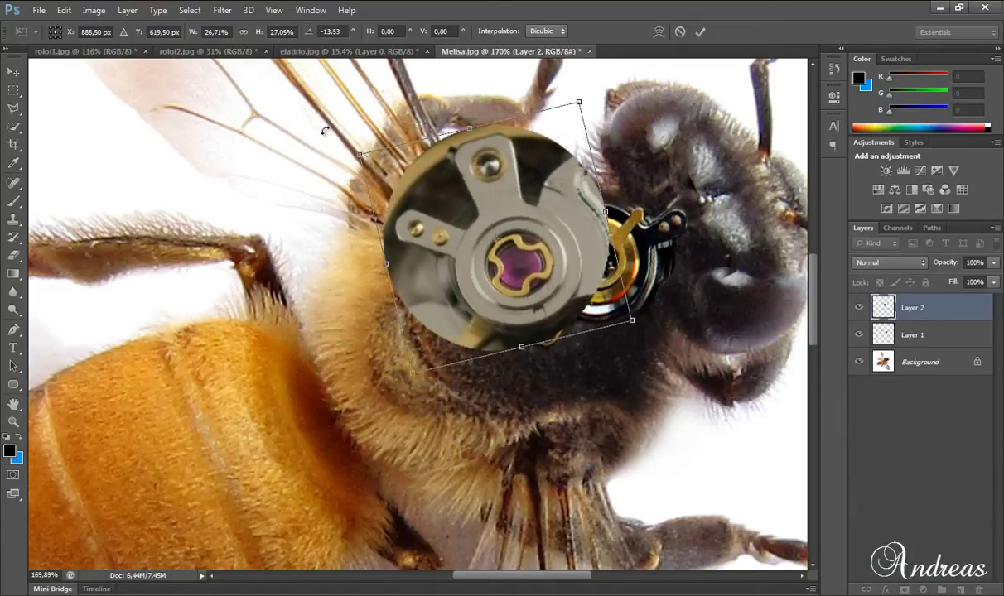
pyautogui.moveTo(555, 249)
pyautogui.mouseDown()
pyautogui.moveTo(534, 271)
pyautogui.moveTo(524, 263)
pyautogui.mouseUp()
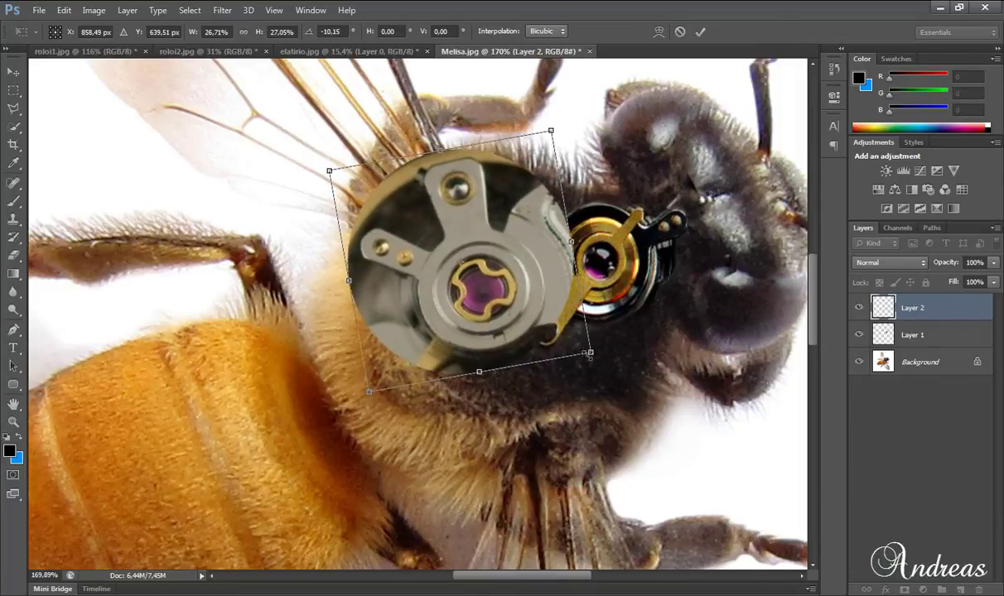
pyautogui.moveTo(590, 353); pyautogui.dragTo(609, 373)
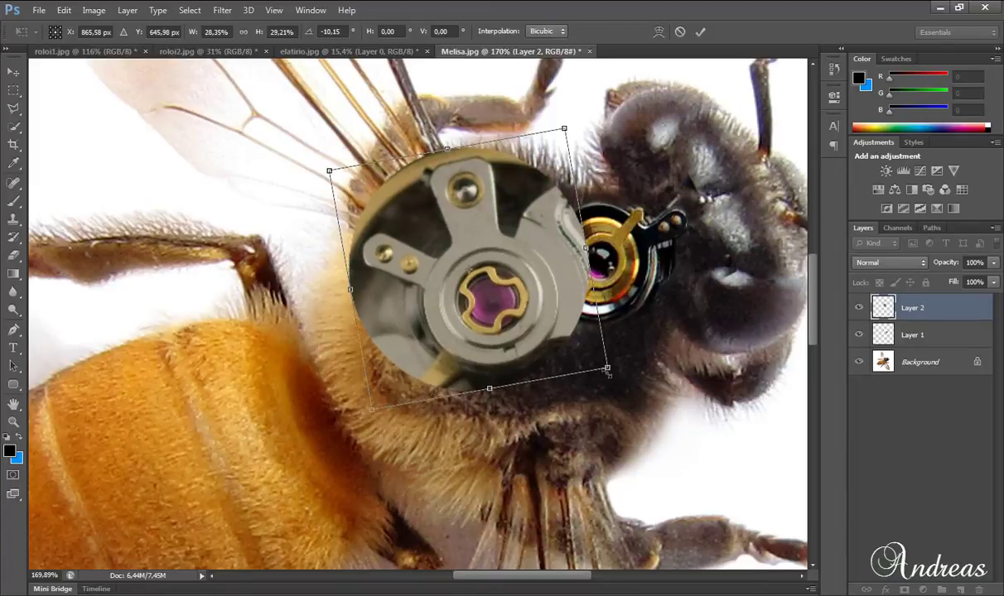
pyautogui.moveTo(501, 296); pyautogui.dragTo(500, 297)
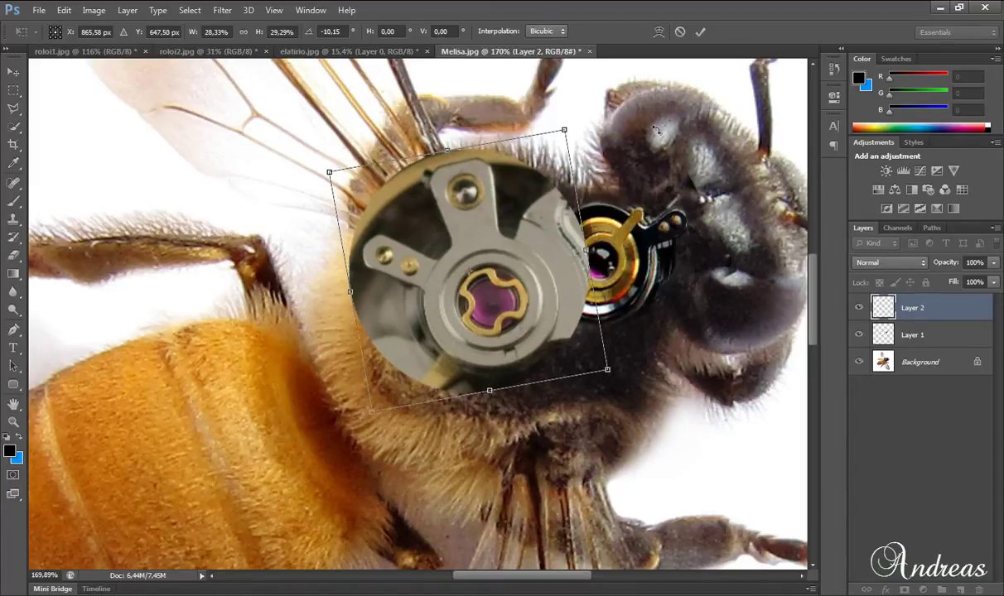
pyautogui.click(705, 31)
# Move Layer 2 below Layer 1 and erase the grey smears and dark background around the disc
pyautogui.press('e')
pyautogui.moveTo(922, 335); pyautogui.dragTo(901, 335)
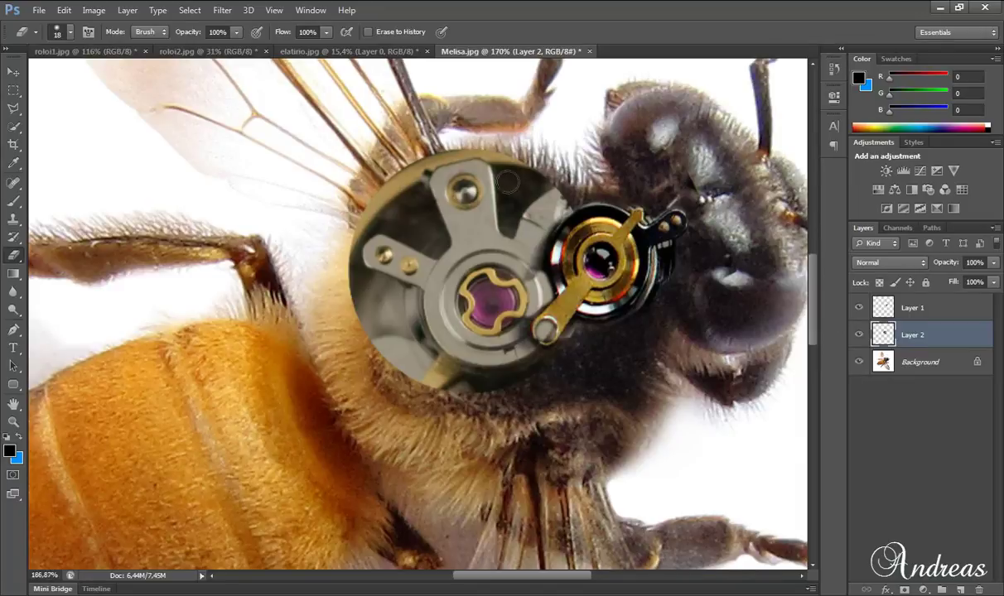
pyautogui.scroll(3, 512, 191)
pyautogui.moveTo(362, 201)
pyautogui.mouseDown()
pyautogui.moveTo(263, 390)
pyautogui.moveTo(327, 423)
pyautogui.moveTo(377, 476)
pyautogui.moveTo(528, 512)
pyautogui.mouseUp()
pyautogui.moveTo(616, 447); pyautogui.dragTo(567, 474)
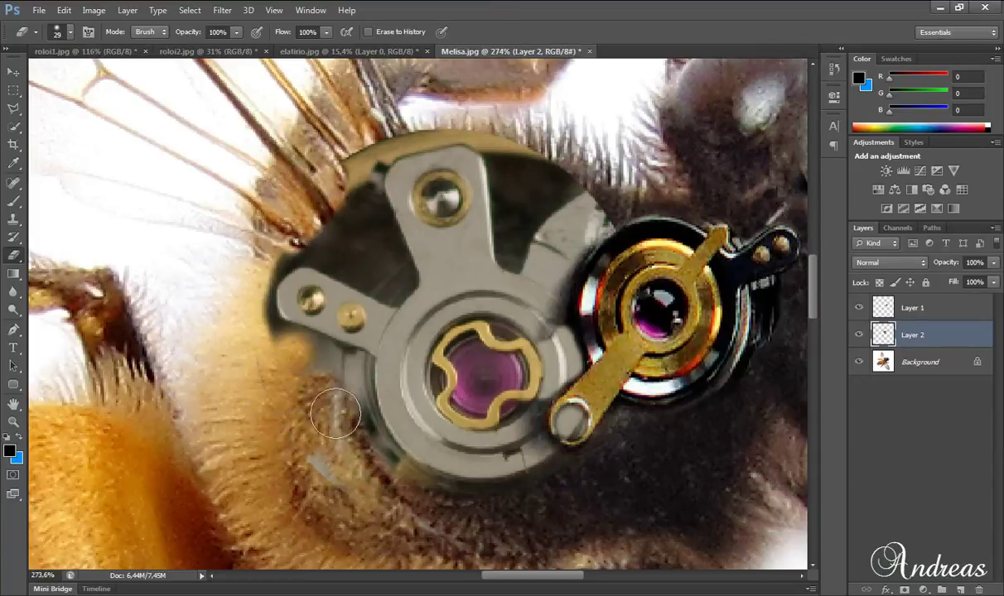
pyautogui.moveTo(336, 413); pyautogui.dragTo(308, 464)
pyautogui.moveTo(343, 397)
pyautogui.mouseDown()
pyautogui.moveTo(381, 448)
pyautogui.moveTo(464, 520)
pyautogui.mouseUp()
pyautogui.scroll(3, 323, 202)
pyautogui.moveTo(399, 286); pyautogui.dragTo(337, 280)
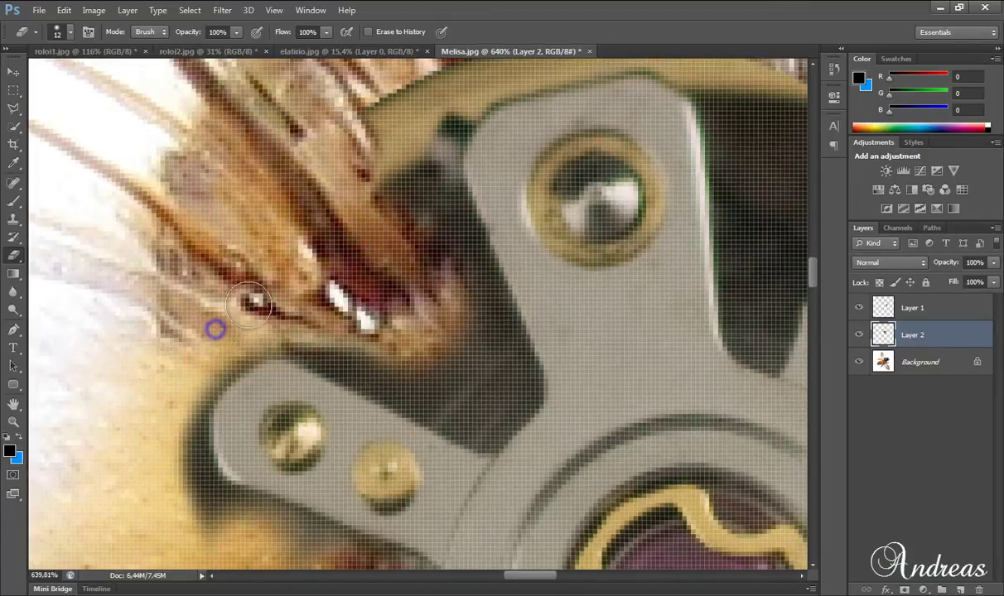
# With eraser hardness at 12%, erase the dark and olive overlay along the disc to reveal fur
pyautogui.rightClick(213, 327)
pyautogui.moveTo(258, 154); pyautogui.dragTo(249, 153)
pyautogui.click(199, 337)
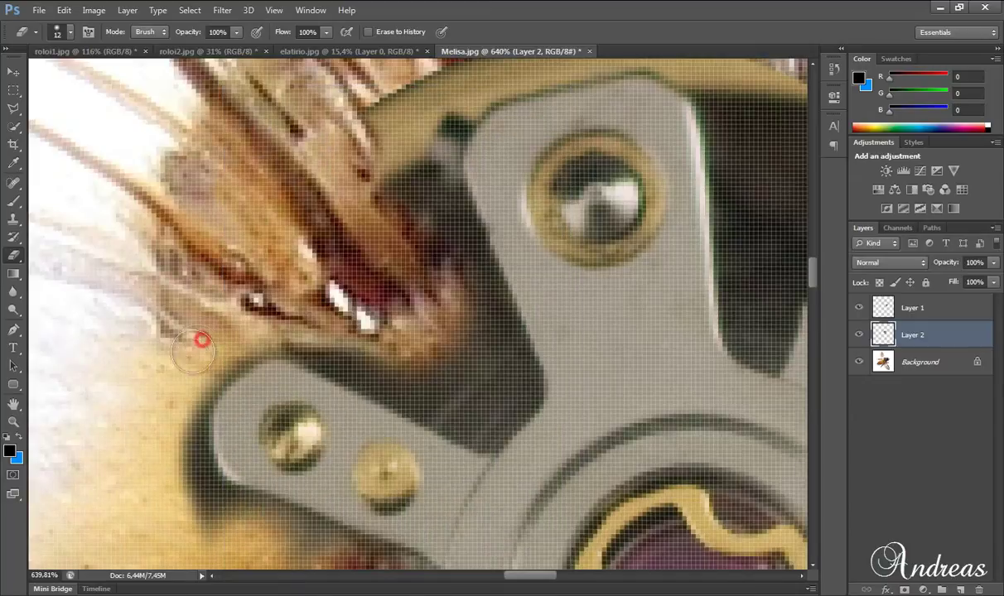
pyautogui.moveTo(199, 336)
pyautogui.mouseDown()
pyautogui.moveTo(178, 448)
pyautogui.moveTo(338, 560)
pyautogui.moveTo(240, 493)
pyautogui.moveTo(179, 476)
pyautogui.moveTo(186, 377)
pyautogui.moveTo(269, 341)
pyautogui.moveTo(481, 435)
pyautogui.moveTo(495, 352)
pyautogui.moveTo(404, 288)
pyautogui.moveTo(426, 224)
pyautogui.moveTo(461, 233)
pyautogui.moveTo(509, 365)
pyautogui.mouseUp()
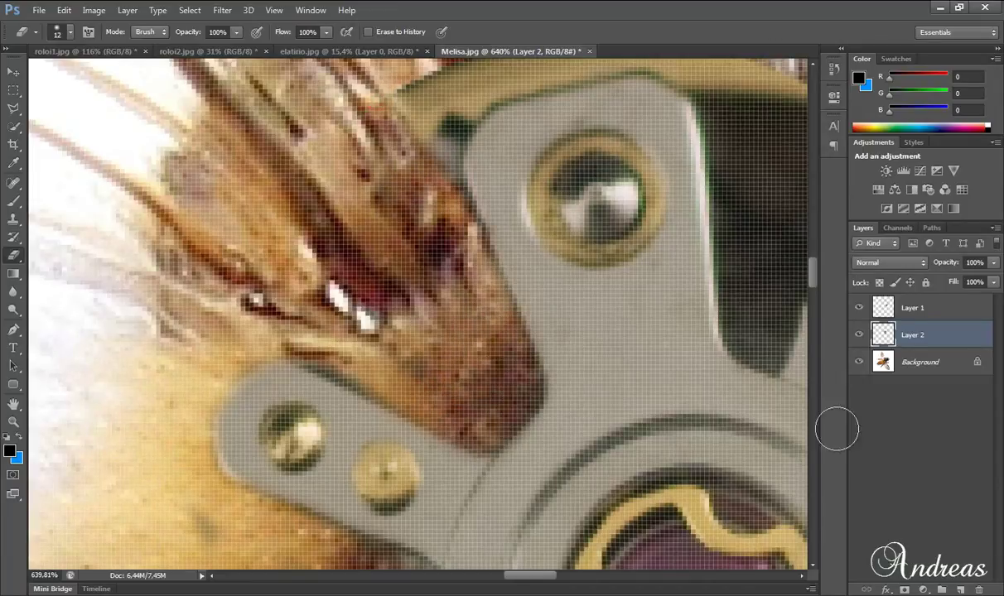
pyautogui.moveTo(812, 276); pyautogui.dragTo(812, 260)
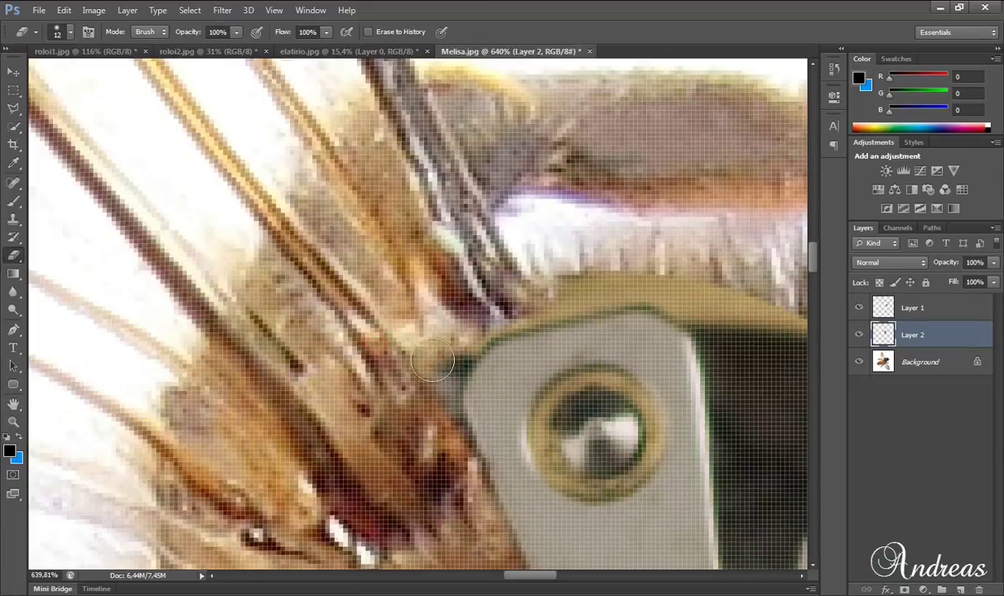
pyautogui.moveTo(442, 359)
pyautogui.mouseDown()
pyautogui.moveTo(530, 299)
pyautogui.moveTo(721, 321)
pyautogui.moveTo(696, 348)
pyautogui.moveTo(737, 469)
pyautogui.mouseUp()
pyautogui.moveTo(542, 304); pyautogui.dragTo(511, 315)
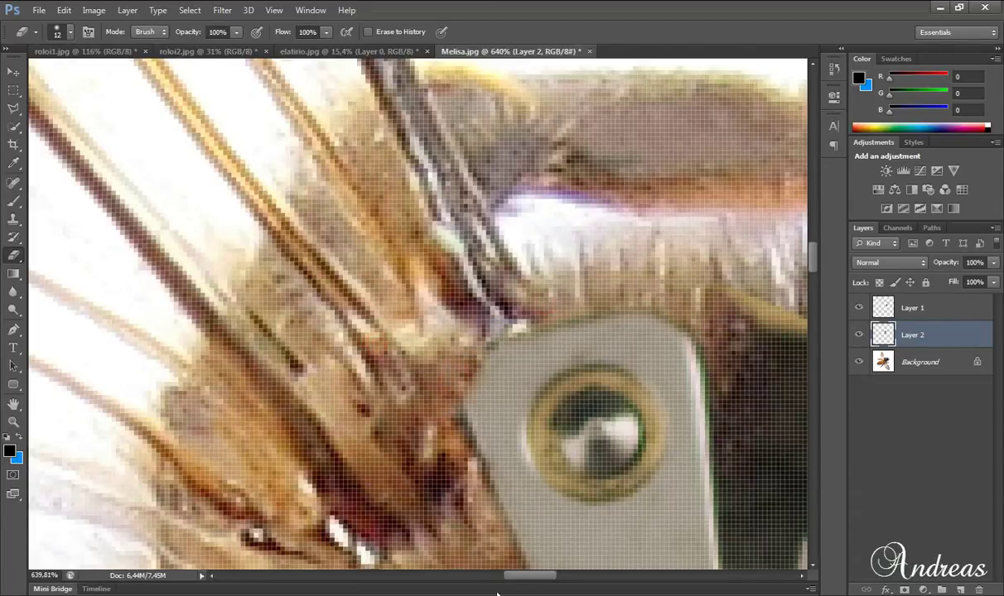
pyautogui.scroll(-3, 404, 314)
pyautogui.scroll(4, 403, 314)
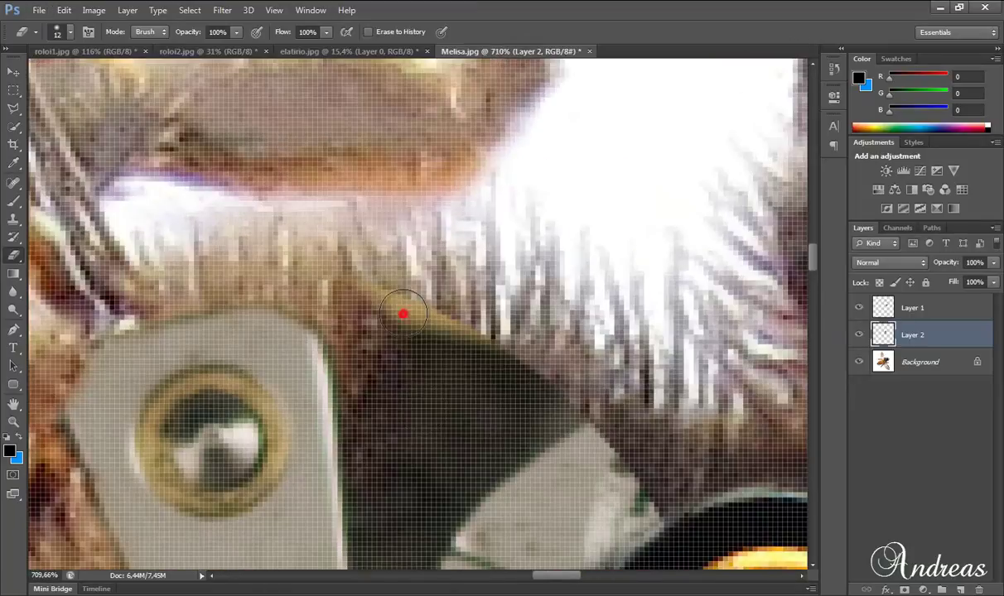
pyautogui.moveTo(404, 314)
pyautogui.mouseDown()
pyautogui.moveTo(497, 357)
pyautogui.moveTo(395, 399)
pyautogui.mouseUp()
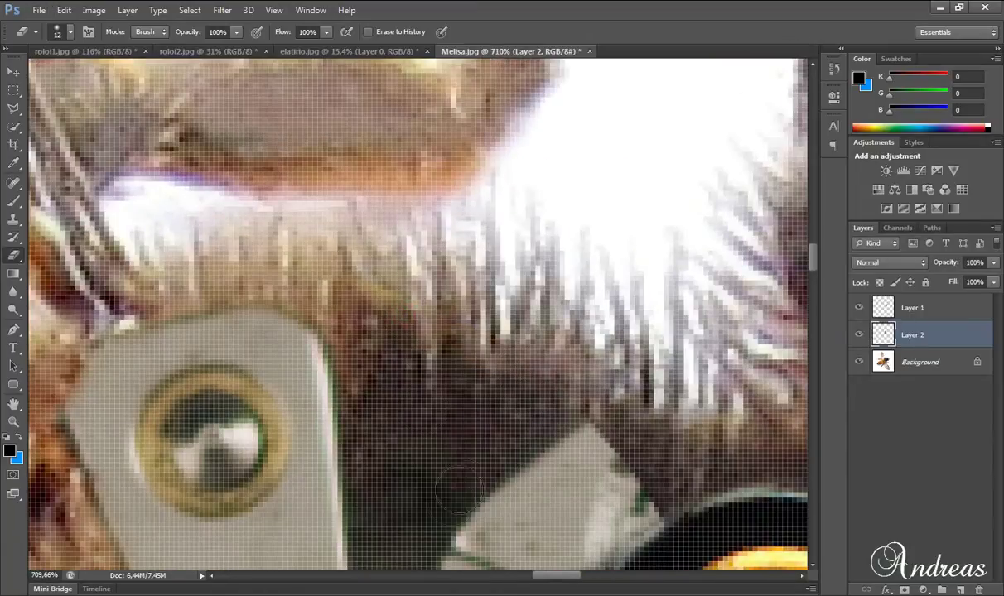
pyautogui.scroll(-2, 405, 421)
pyautogui.moveTo(813, 267); pyautogui.dragTo(813, 271)
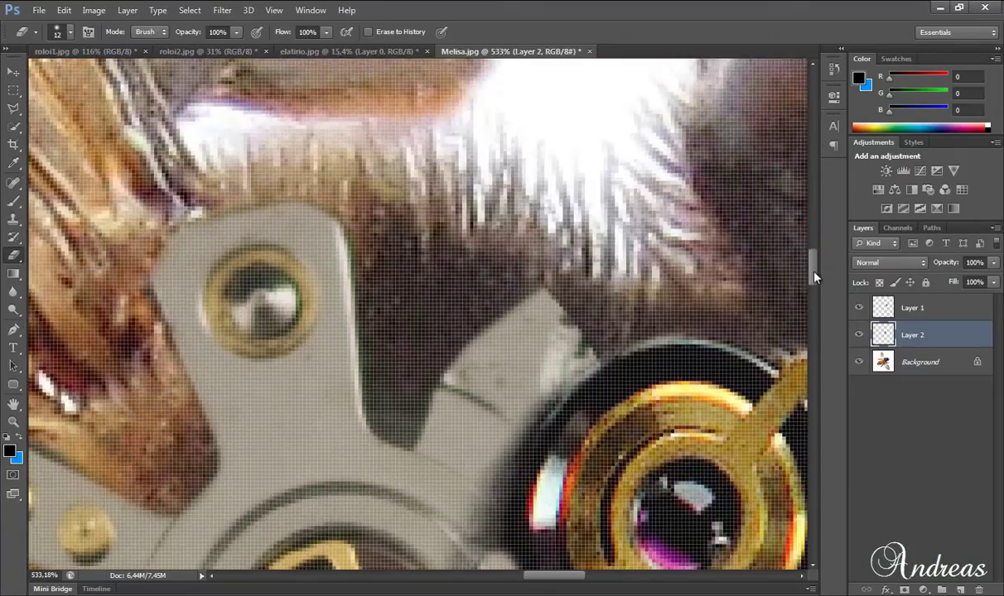
pyautogui.scroll(2, 400, 371)
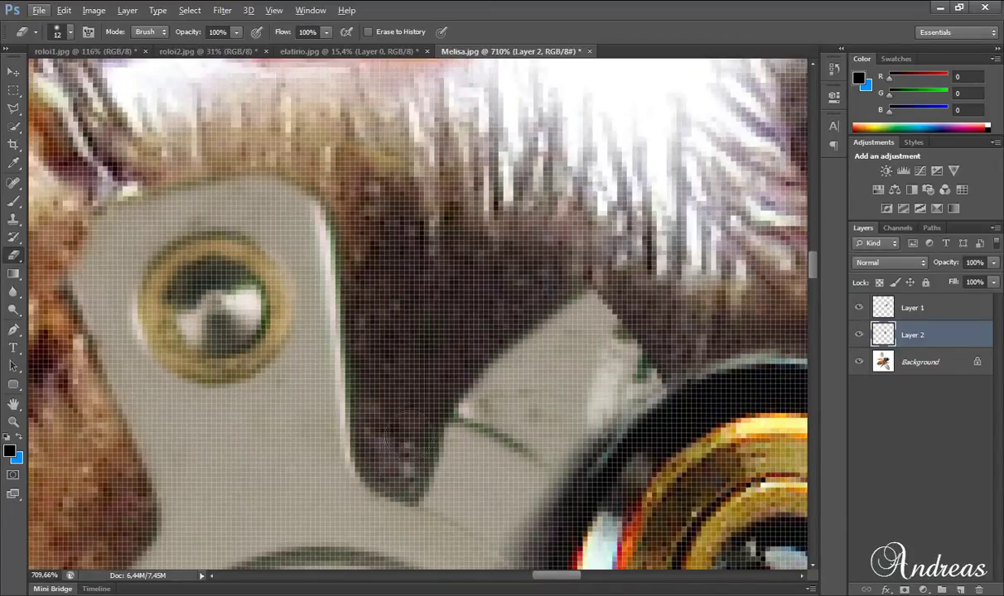
pyautogui.scroll(-5, 399, 280)
pyautogui.scroll(-4, 406, 298)
# Rotate the canvas view with the Rotate View tool so the bee's head points up
pyautogui.scroll(-3, 406, 298)
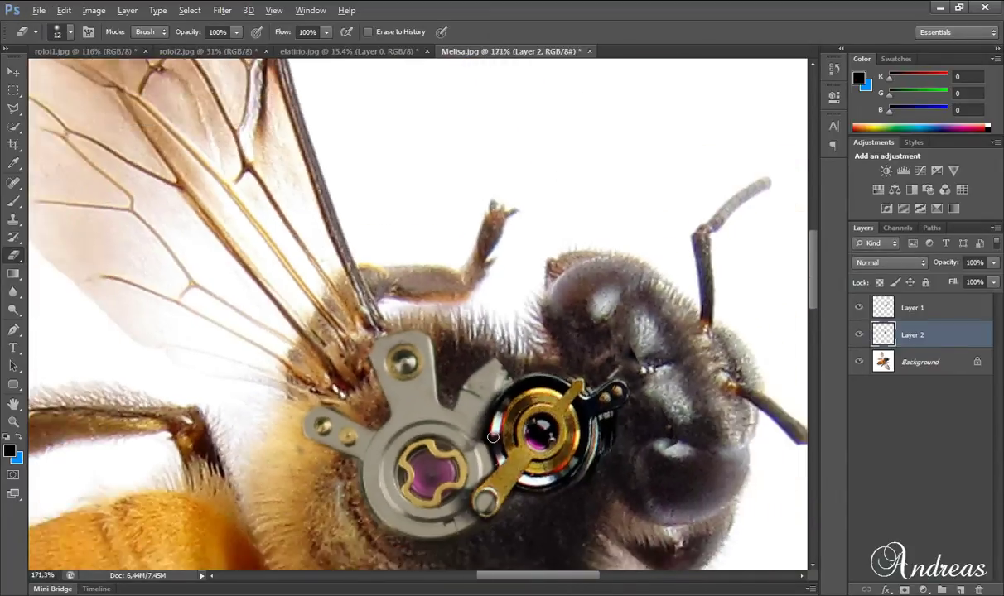
pyautogui.scroll(-2, 406, 298)
pyautogui.scroll(-1, 812, 278)
pyautogui.scroll(2, 477, 364)
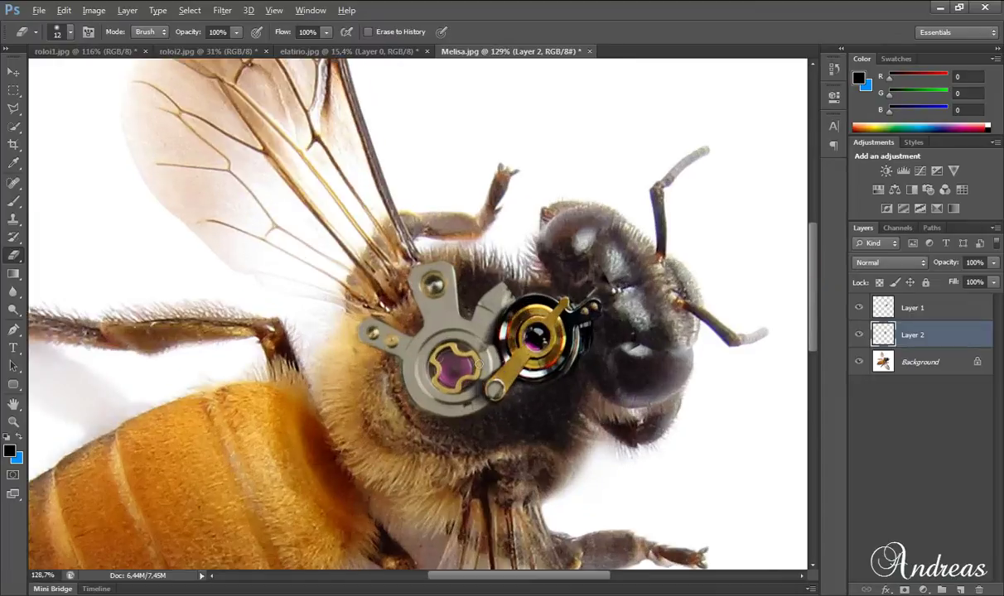
pyautogui.click(12, 402)
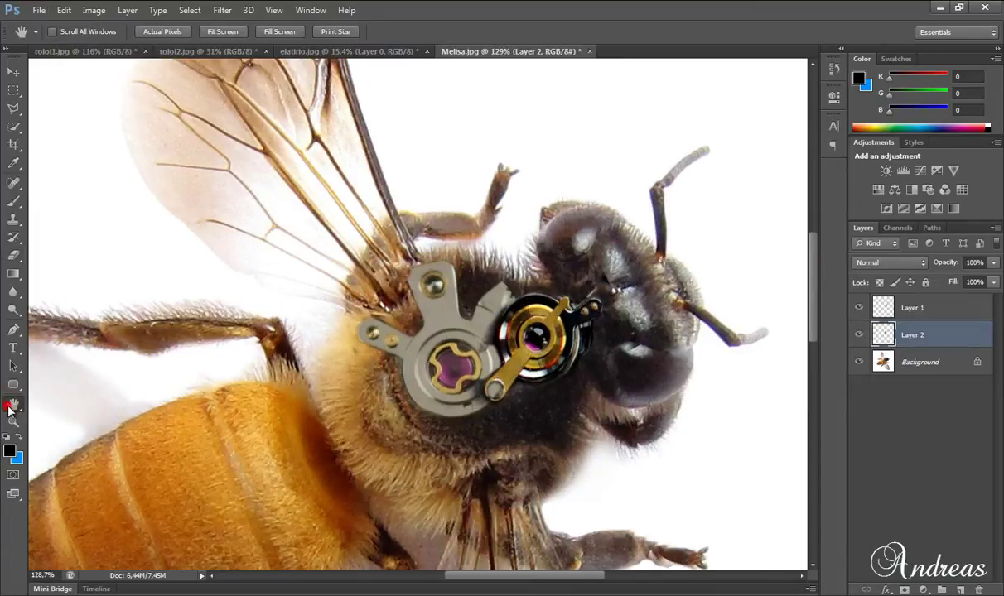
pyautogui.rightClick(12, 407)
pyautogui.click(49, 414)
pyautogui.moveTo(285, 218); pyautogui.dragTo(148, 448)
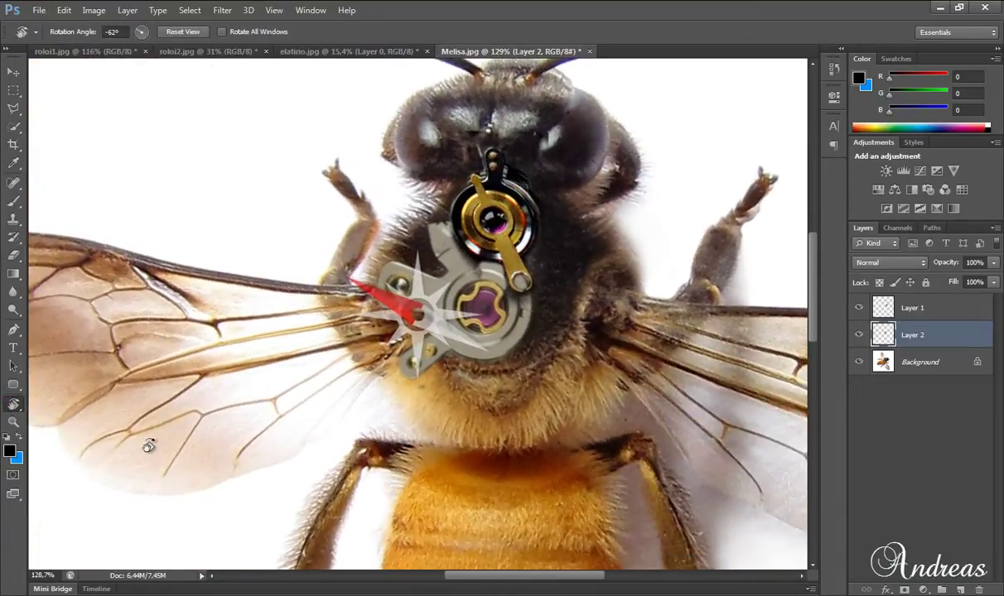
# Adjust the view rotation slightly and load the Layer 2 gear outline as a selection
pyautogui.scroll(-3, 148, 448)
pyautogui.scroll(3, 362, 319)
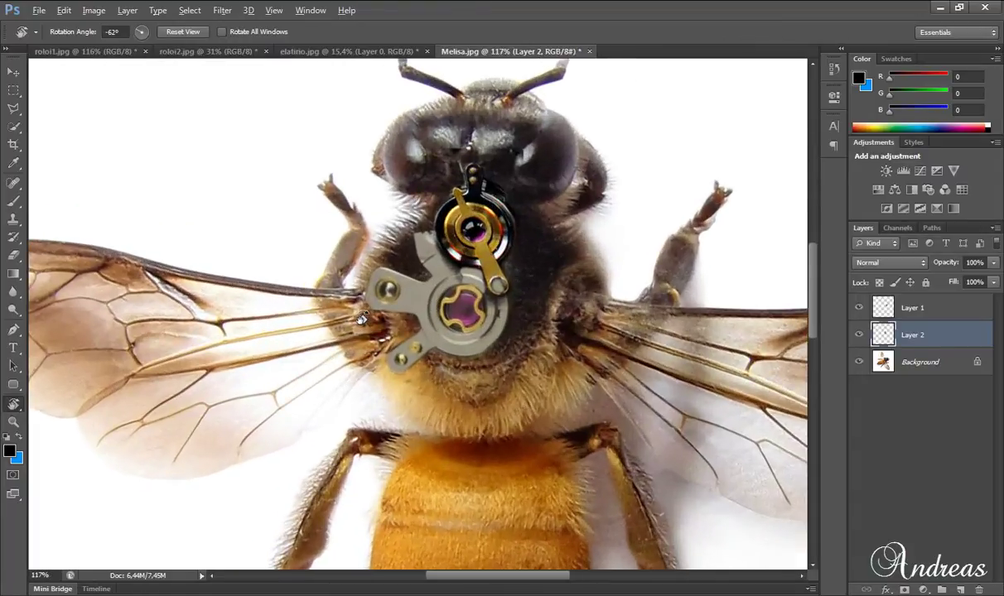
pyautogui.moveTo(155, 245); pyautogui.dragTo(146, 268)
pyautogui.scroll(-1, 128, 300)
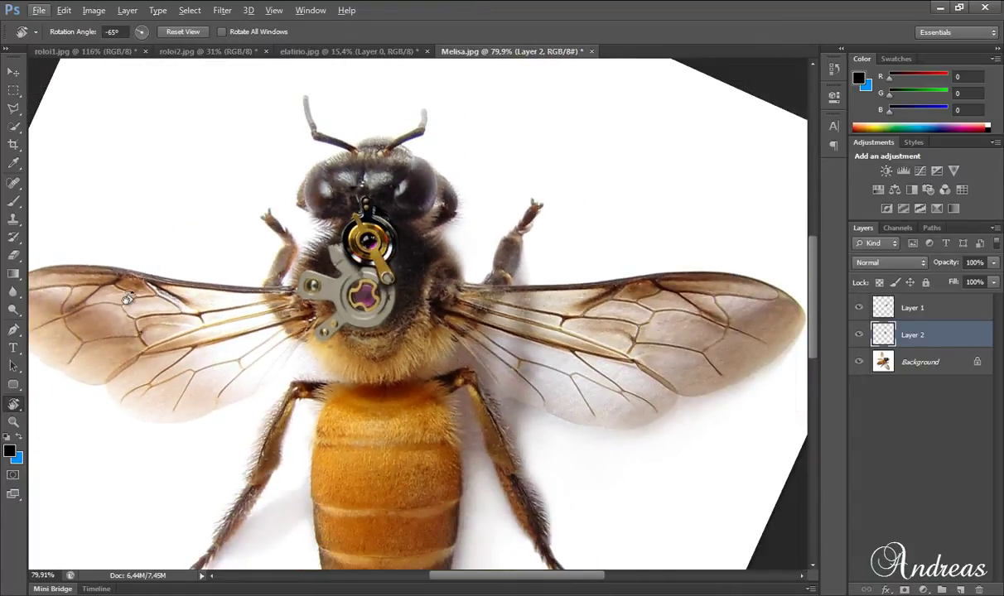
pyautogui.moveTo(571, 577); pyautogui.dragTo(555, 580)
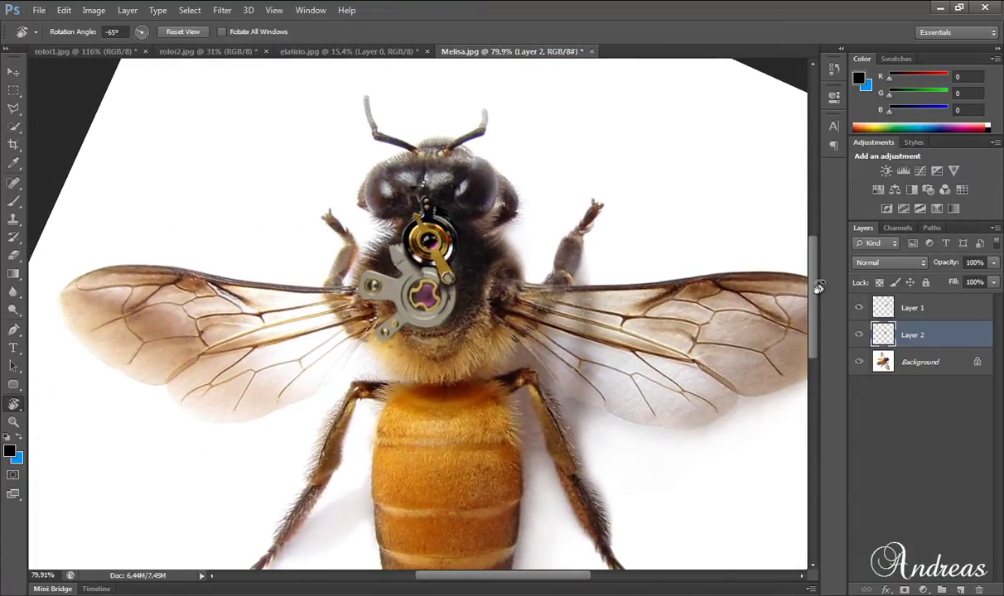
pyautogui.keyDown('ctrl'); pyautogui.click(885, 334); pyautogui.keyUp('ctrl')
# Copy the selected gear to Layer 3, flip it horizontally and rotate it about 125 degrees onto the thorax
pyautogui.hotkey('ctrl', 'j')
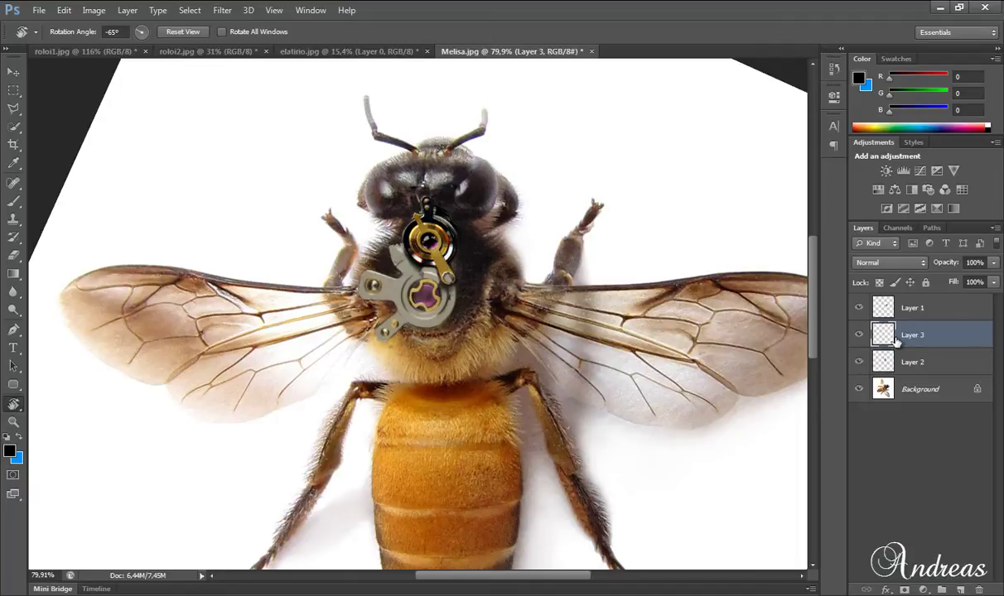
pyautogui.hotkey('ctrl', 't')
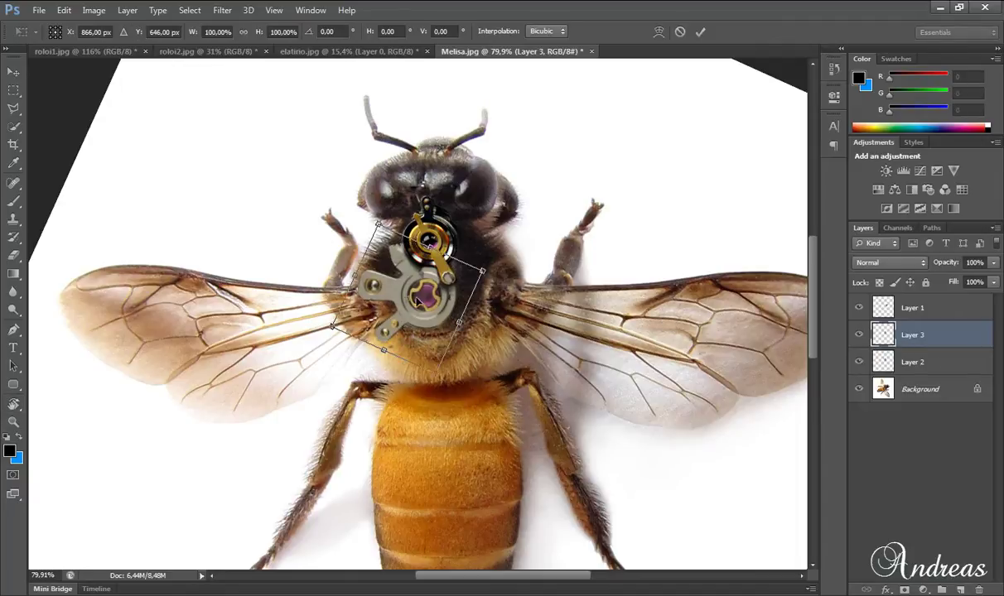
pyautogui.rightClick(420, 302)
pyautogui.click(495, 492)
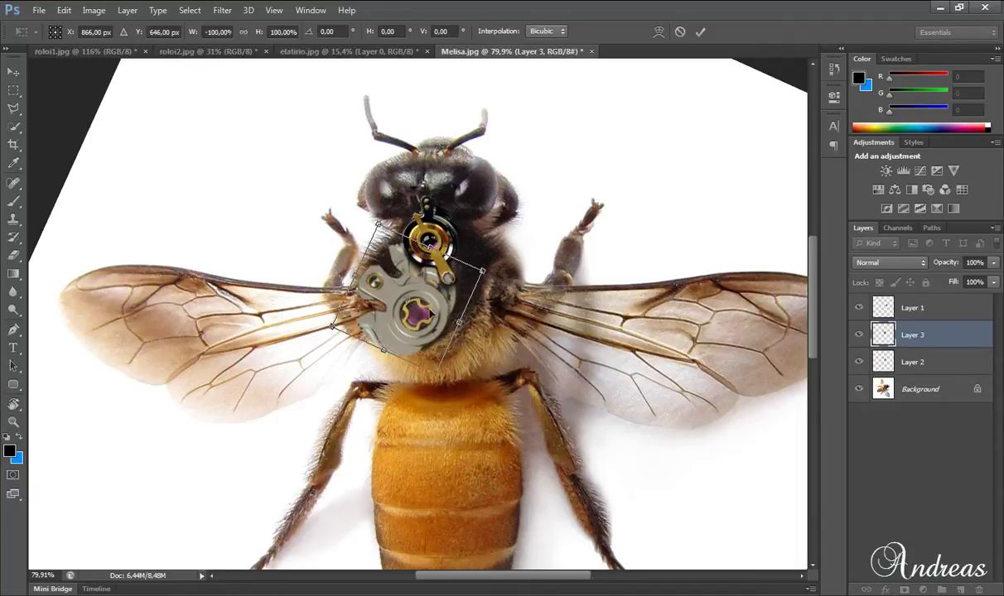
pyautogui.moveTo(353, 207); pyautogui.dragTo(512, 306)
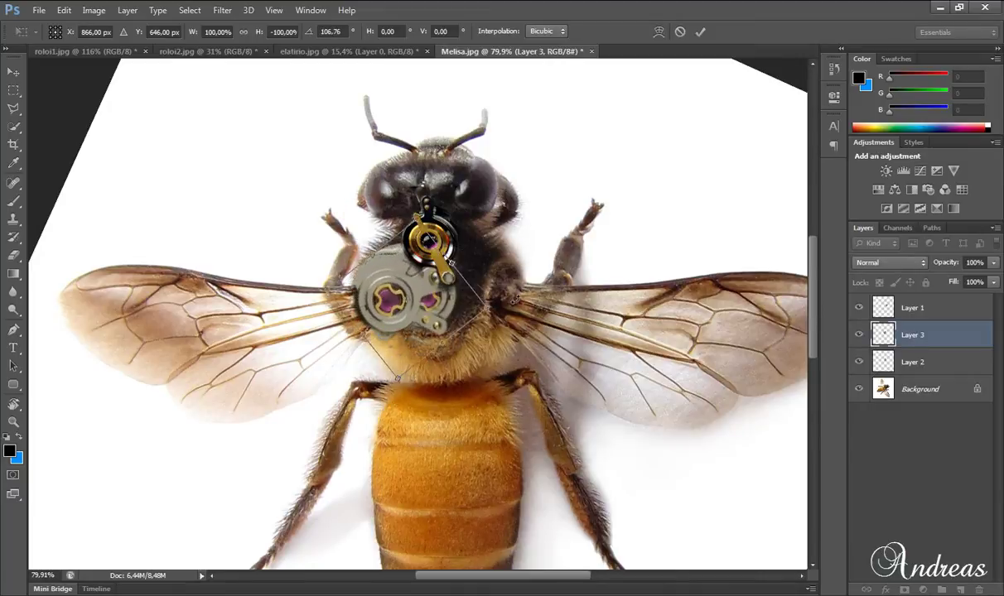
pyautogui.moveTo(388, 303); pyautogui.dragTo(434, 307)
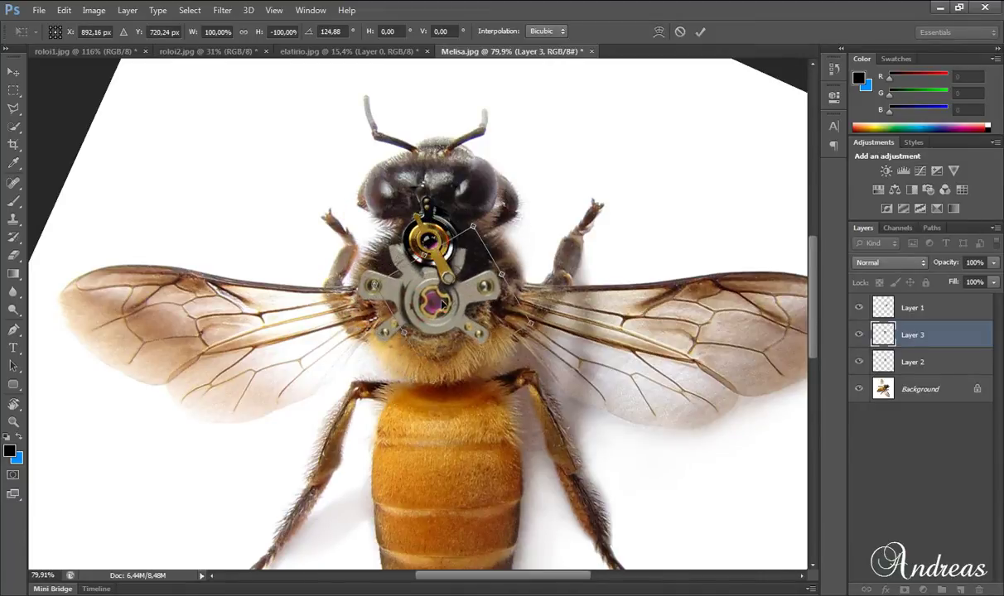
# Nudge and slightly rescale the transformed gear, then cancel the whole transformation
pyautogui.scroll(1, 433, 307)
pyautogui.scroll(1, 433, 307)
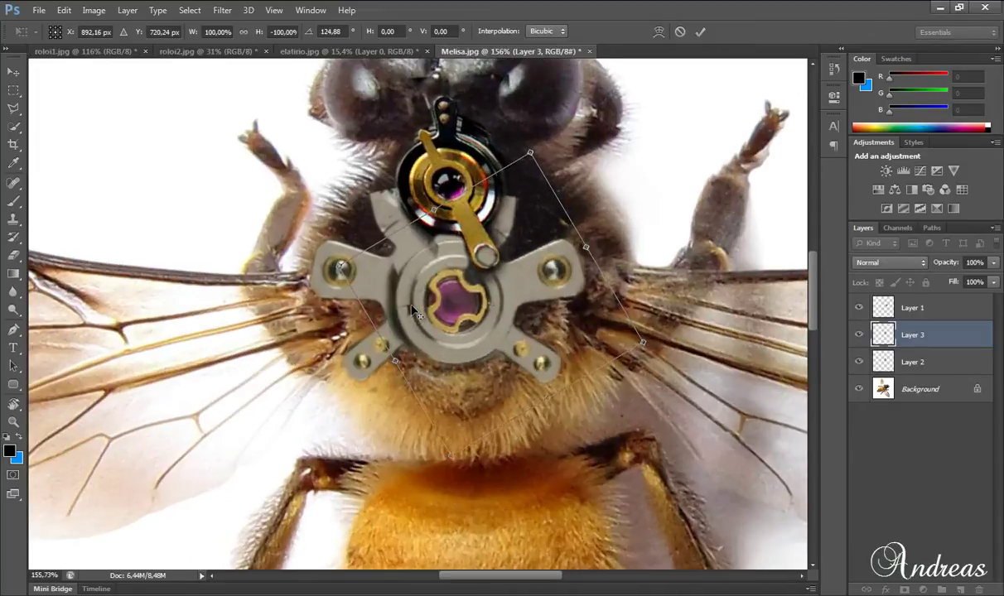
pyautogui.scroll(1, 433, 306)
pyautogui.moveTo(455, 306); pyautogui.dragTo(447, 294)
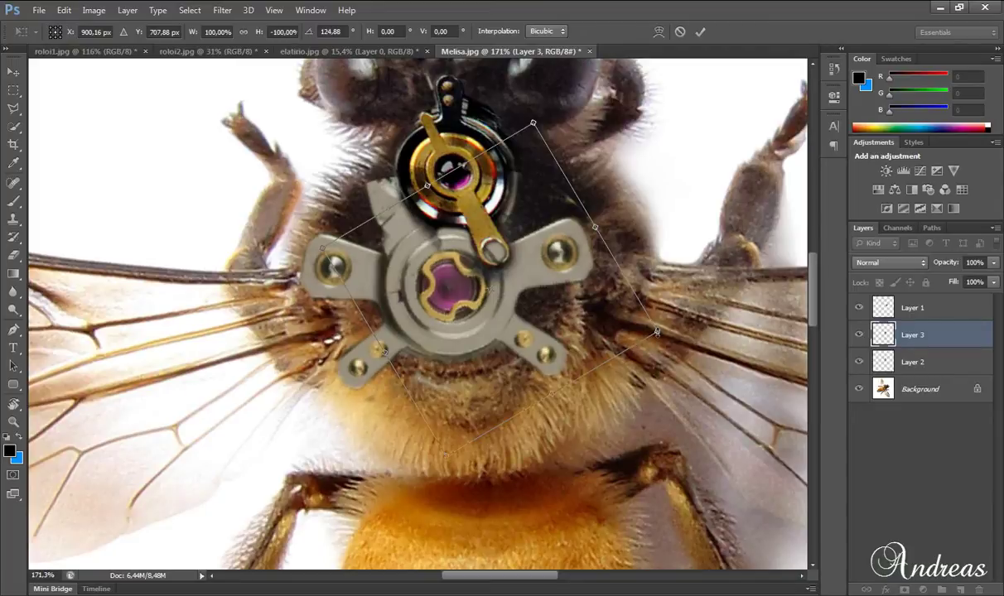
pyautogui.moveTo(656, 332); pyautogui.dragTo(661, 329)
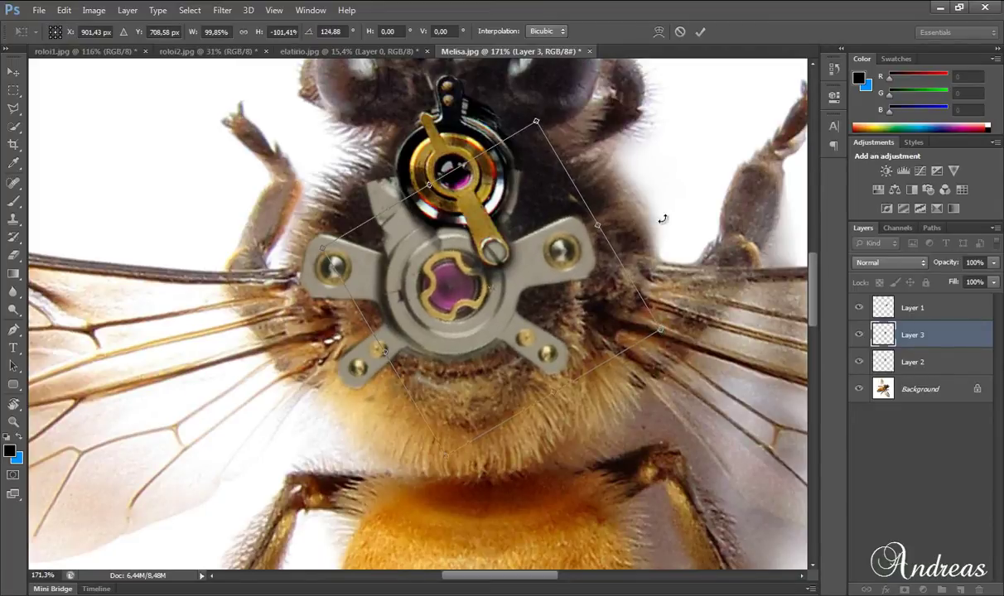
pyautogui.moveTo(660, 327); pyautogui.dragTo(653, 330)
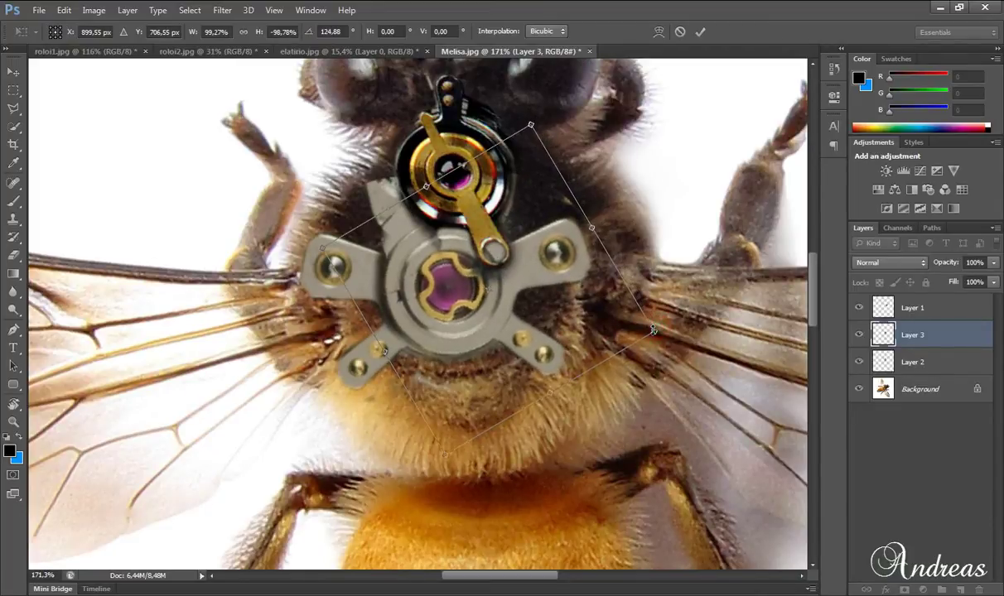
pyautogui.click(678, 31)
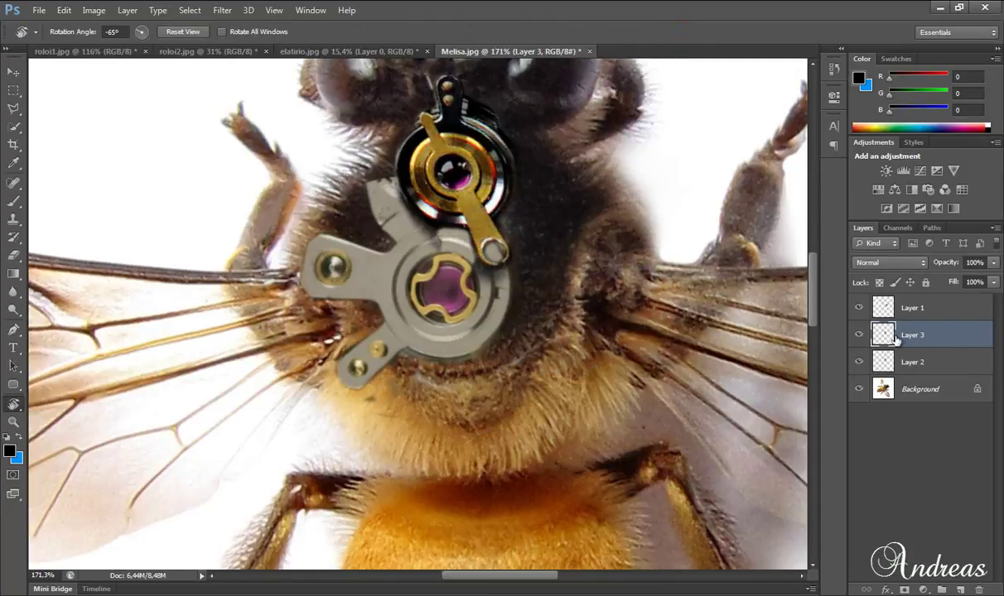
# Duplicate Layer 3, flip the copy horizontally, rotate it clockwise across the thorax, and commit
pyautogui.hotkey('ctrl', 'j')
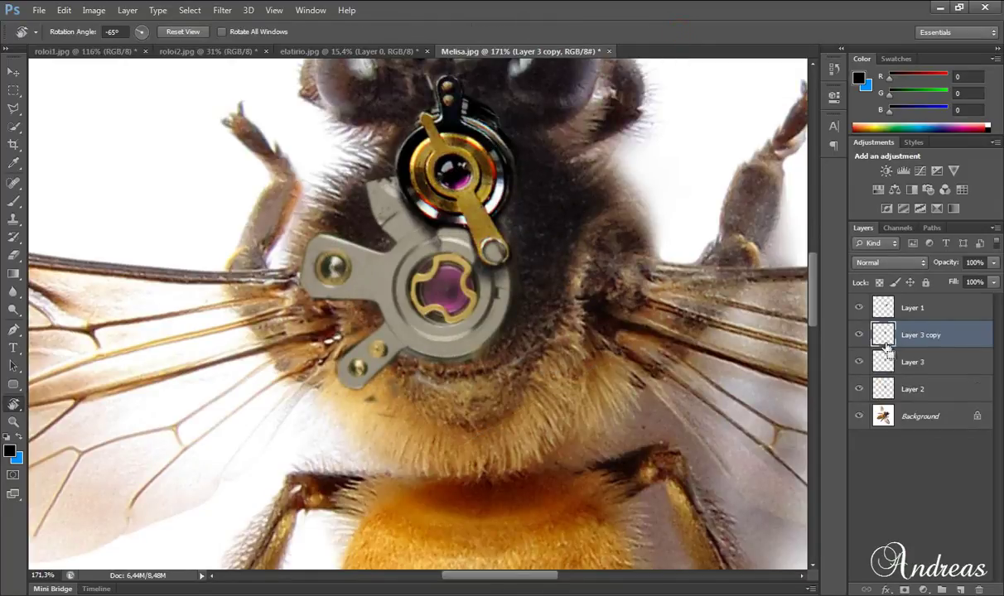
pyautogui.hotkey('ctrl', 't')
pyautogui.rightClick(468, 273)
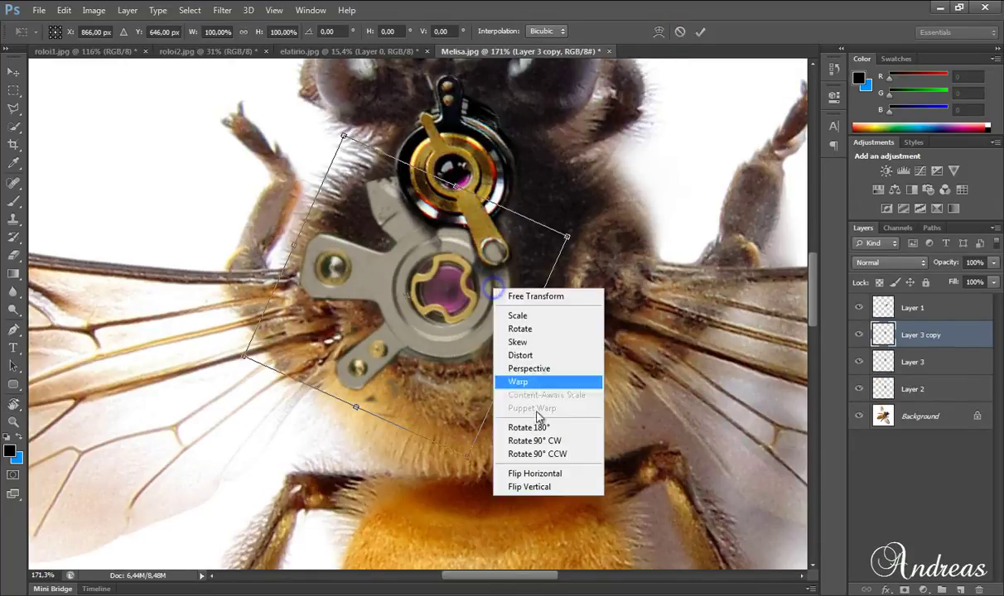
pyautogui.click(522, 448)
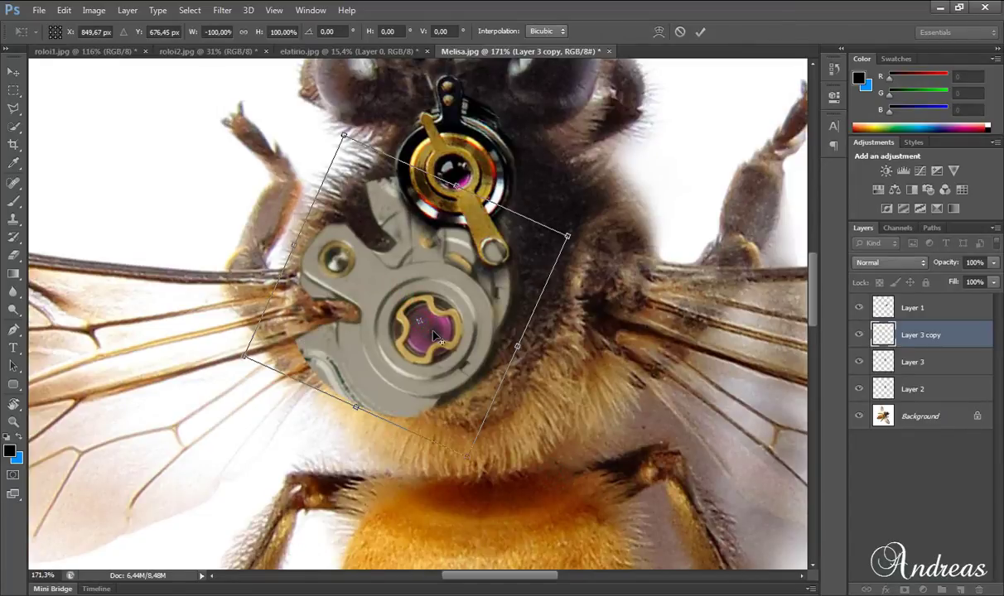
pyautogui.moveTo(331, 120)
pyautogui.mouseDown()
pyautogui.moveTo(512, 167)
pyautogui.moveTo(659, 327)
pyautogui.moveTo(675, 280)
pyautogui.mouseUp()
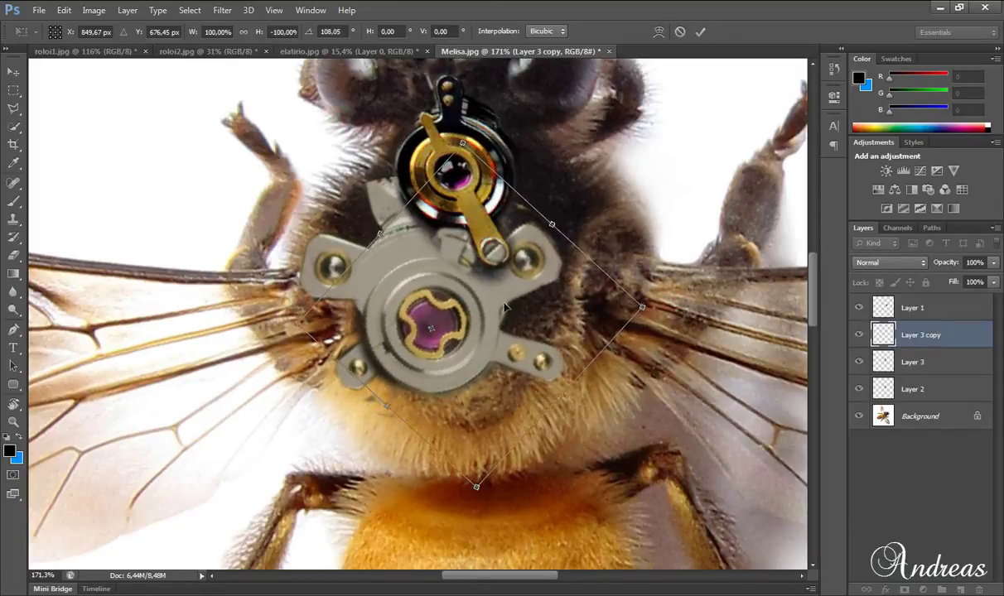
pyautogui.moveTo(469, 325)
pyautogui.mouseDown()
pyautogui.moveTo(493, 303)
pyautogui.moveTo(489, 283)
pyautogui.mouseUp()
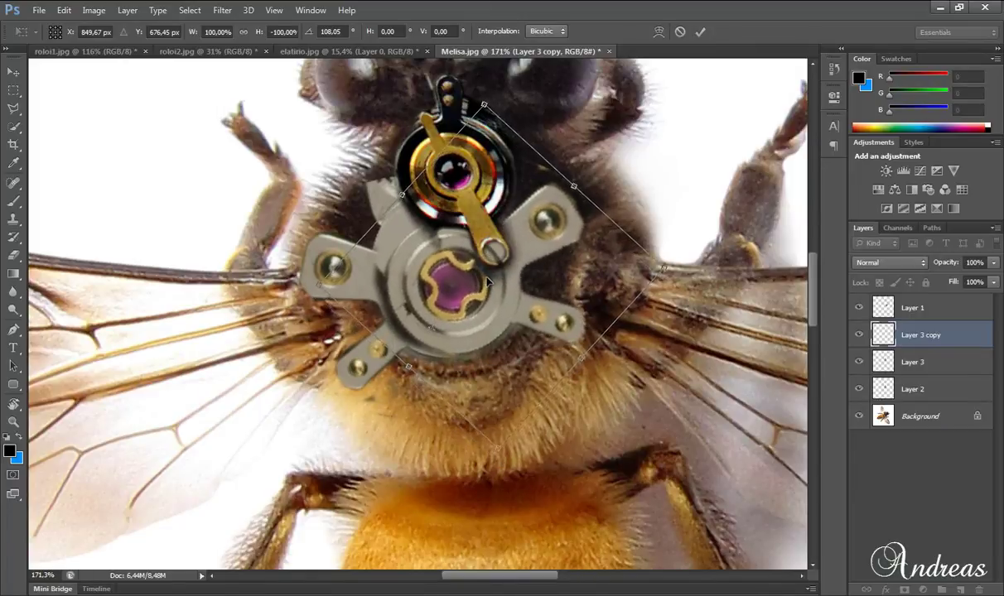
pyautogui.click(700, 31)
# Load Layer 3 copy's outline and erase the gear's overlapping left seam and stray lower-edge pixels
pyautogui.press('r')
pyautogui.scroll(3, 390, 285)
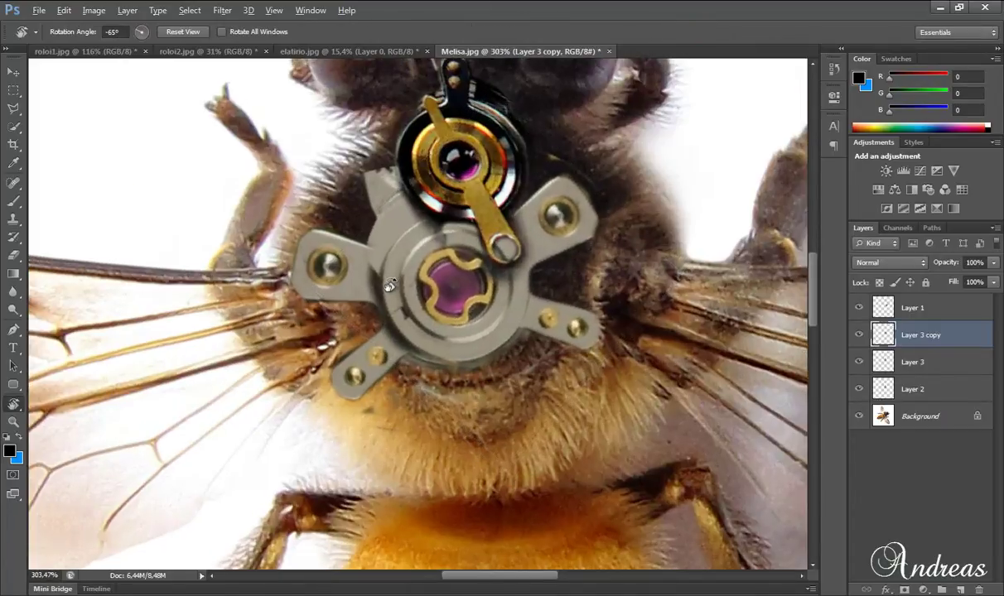
pyautogui.keyDown('ctrl'); pyautogui.click(883, 335); pyautogui.keyUp('ctrl')
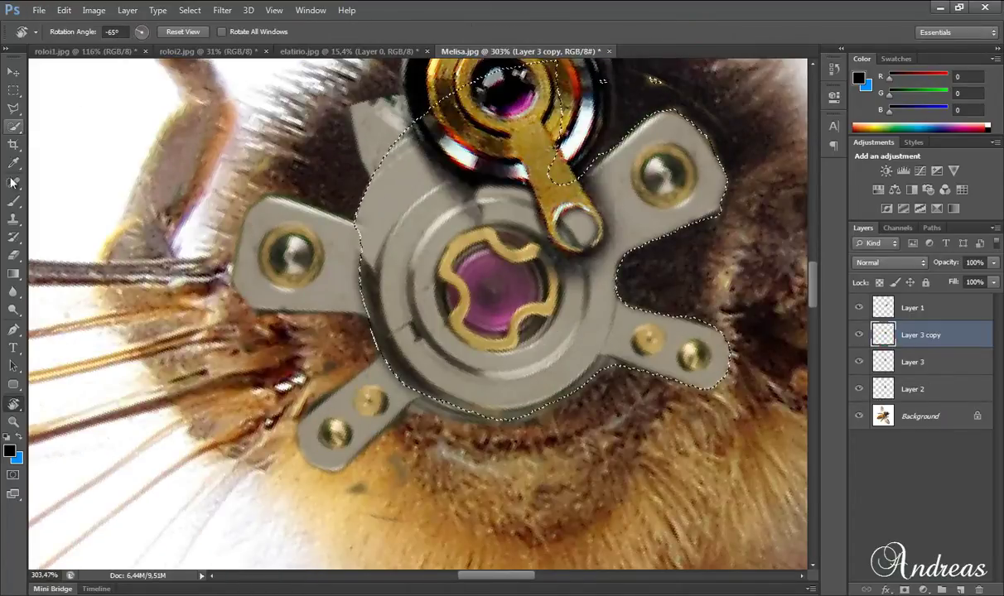
pyautogui.click(13, 256)
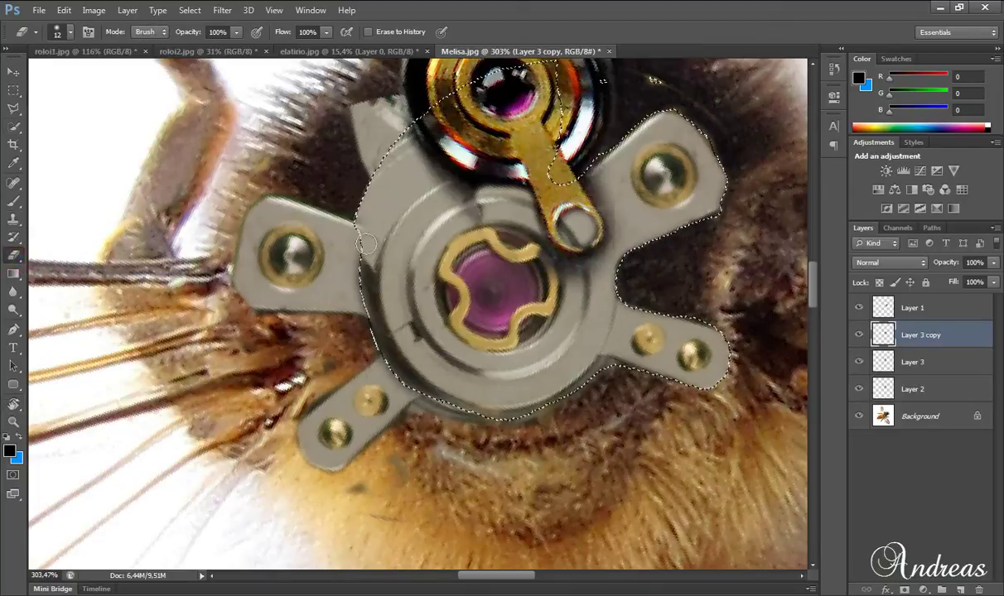
pyautogui.moveTo(369, 182)
pyautogui.mouseDown()
pyautogui.moveTo(386, 216)
pyautogui.moveTo(352, 244)
pyautogui.moveTo(364, 339)
pyautogui.moveTo(403, 378)
pyautogui.moveTo(467, 414)
pyautogui.mouseUp()
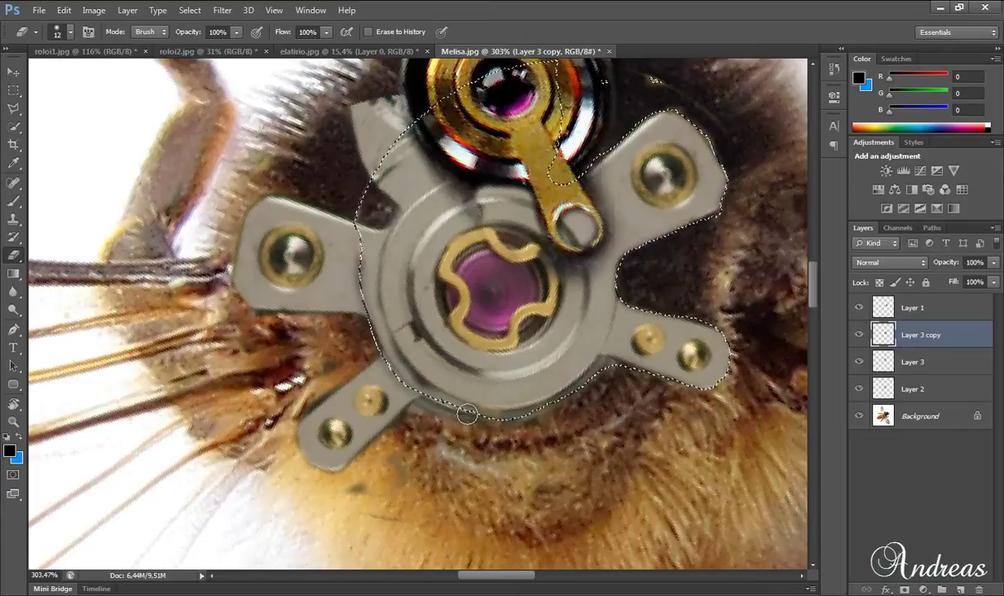
pyautogui.moveTo(573, 402); pyautogui.dragTo(572, 410)
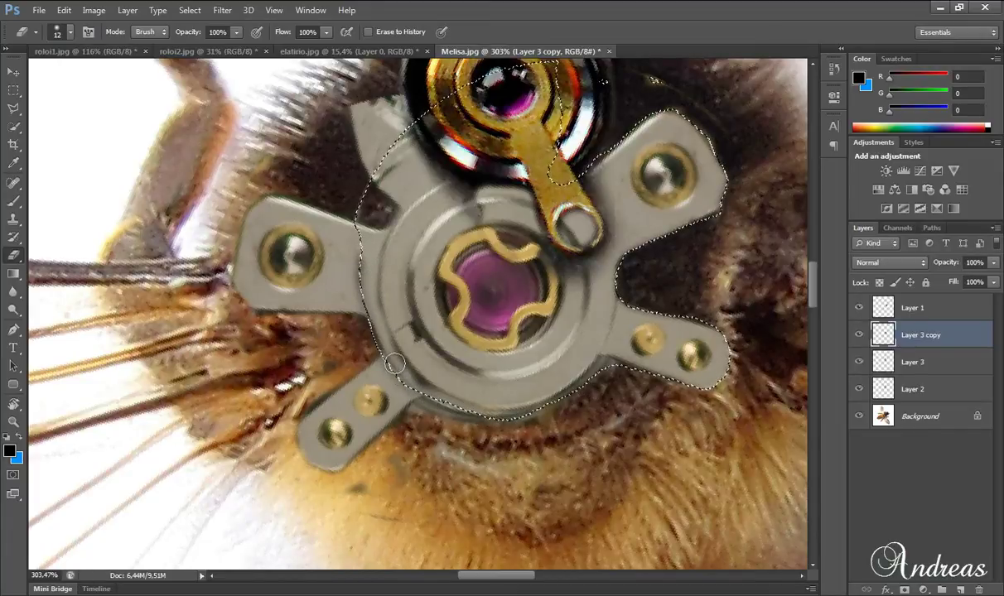
pyautogui.scroll(-1, 322, 309)
pyautogui.scroll(-1, 323, 309)
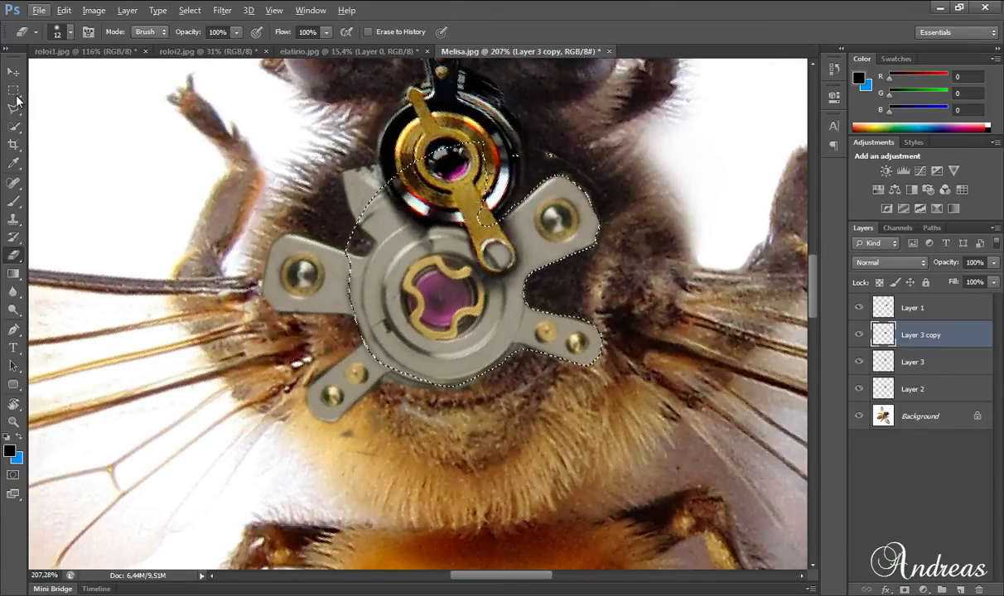
# Merge Layer 3 and Layer 3 copy into a single gear layer
pyautogui.rightClick(79, 118)
pyautogui.click(93, 131)
pyautogui.hotkey('ctrl', 't')
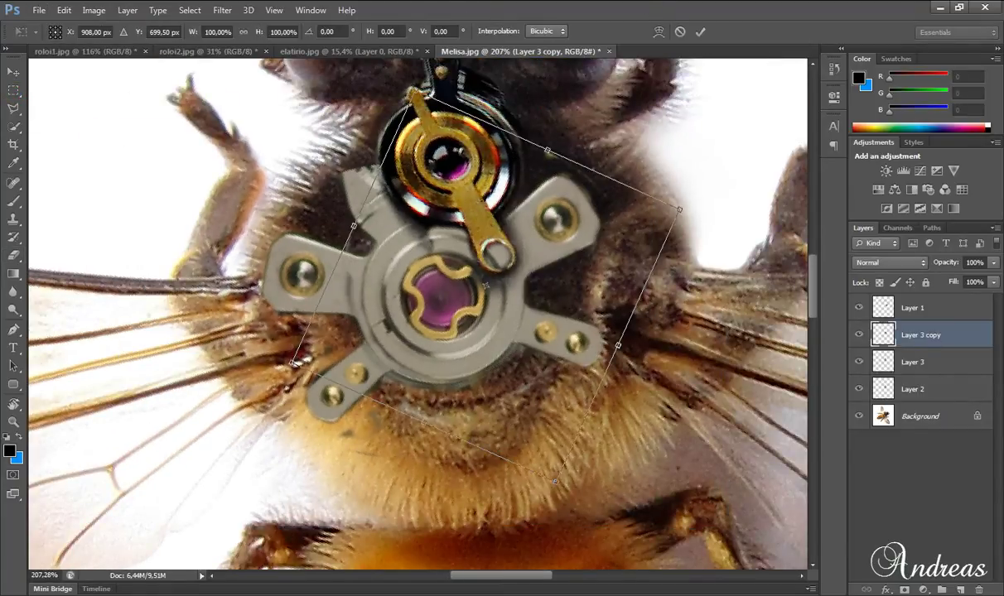
pyautogui.click(679, 33)
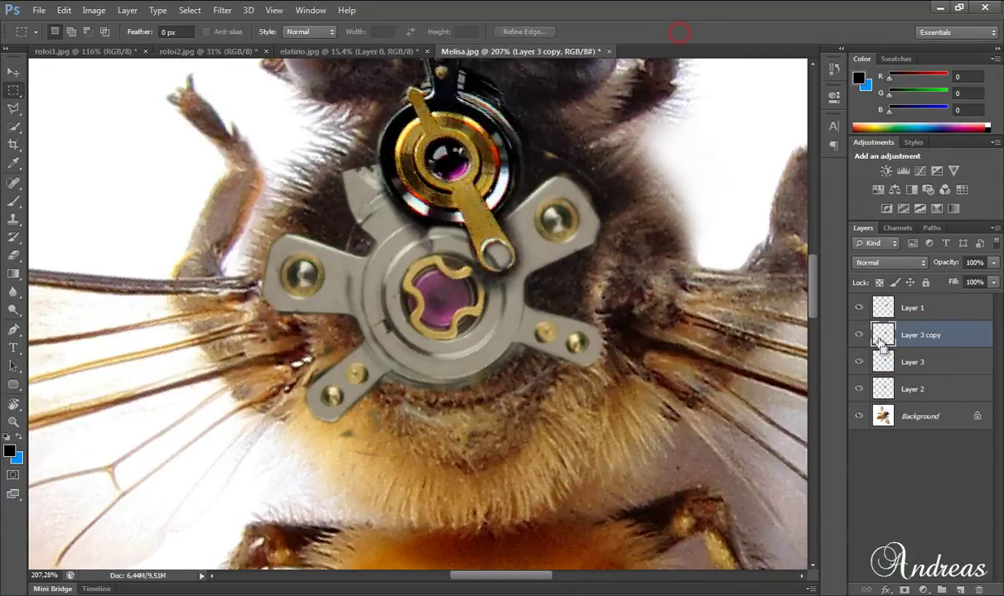
pyautogui.keyDown('ctrl'); pyautogui.click(895, 362); pyautogui.keyUp('ctrl')
pyautogui.rightClick(894, 362)
pyautogui.click(835, 410)
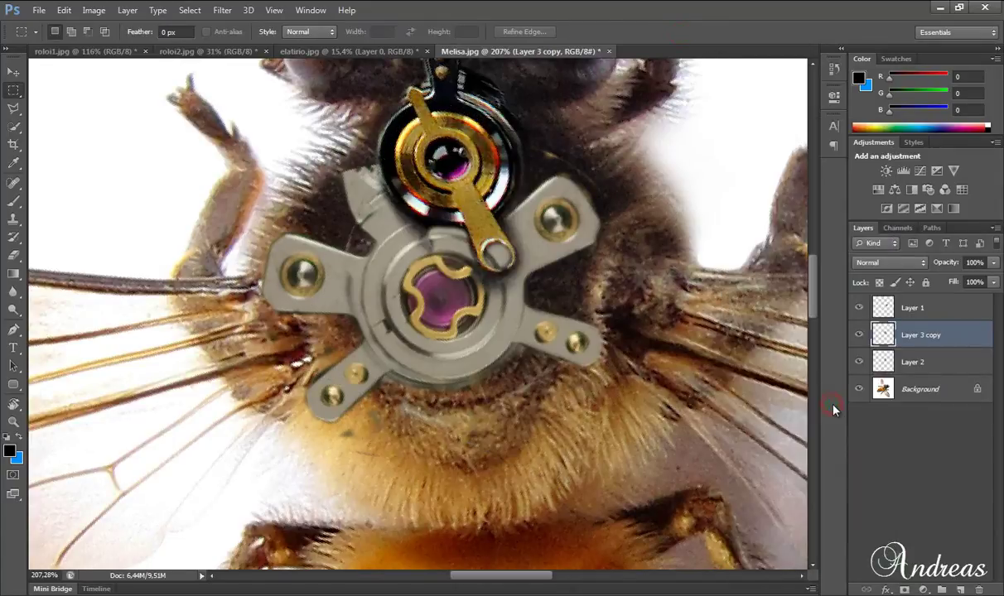
# Enlarge the merged gear slightly, mostly in height
pyautogui.hotkey('ctrl', 't')
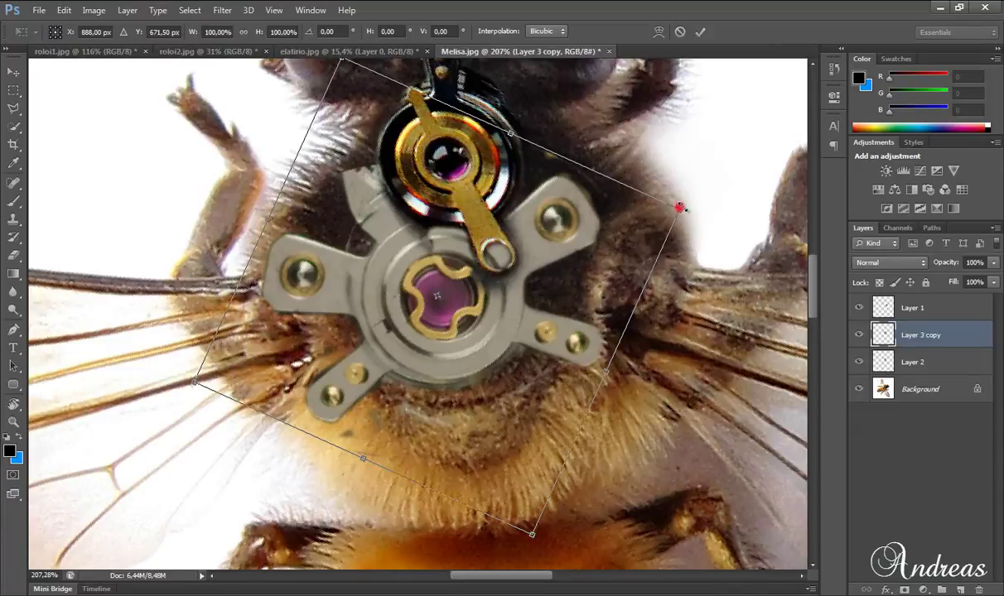
pyautogui.moveTo(679, 208); pyautogui.dragTo(721, 200)
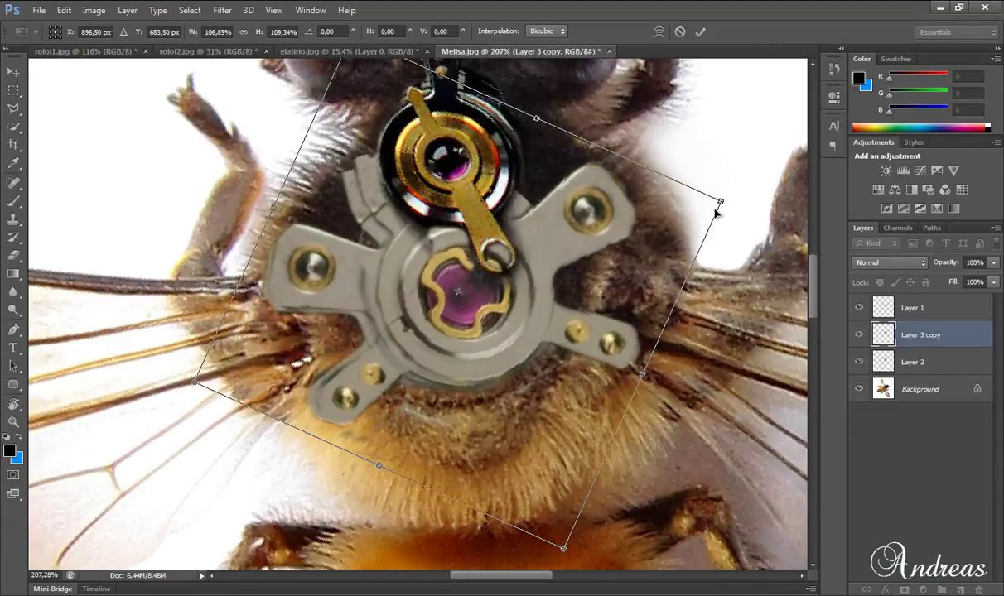
pyautogui.moveTo(721, 200); pyautogui.dragTo(743, 208)
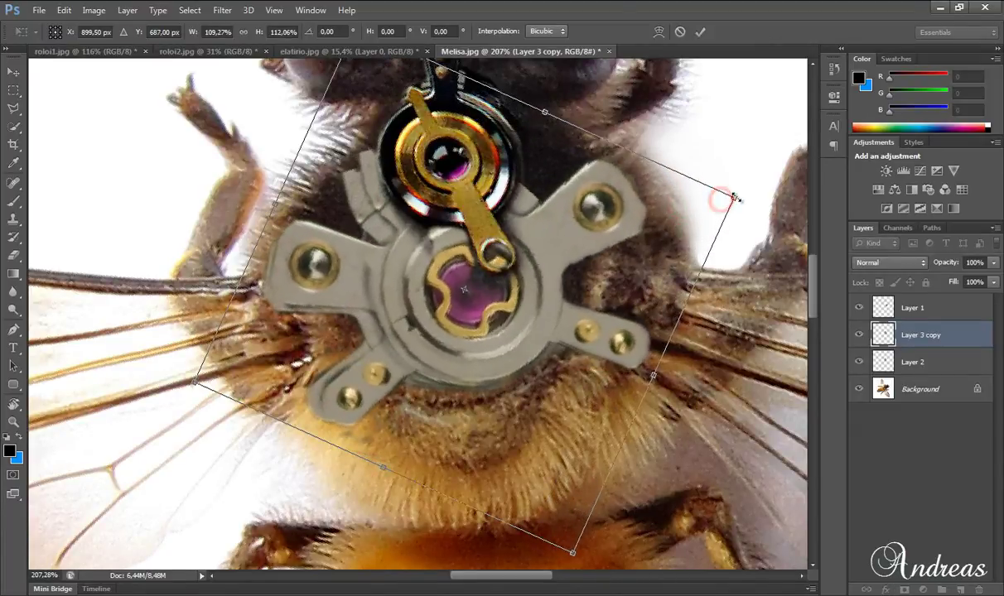
pyautogui.click(700, 32)
# Hide Layer 2 and rotate the merged gear a few degrees clockwise
pyautogui.click(858, 364)
pyautogui.scroll(-3, 643, 417)
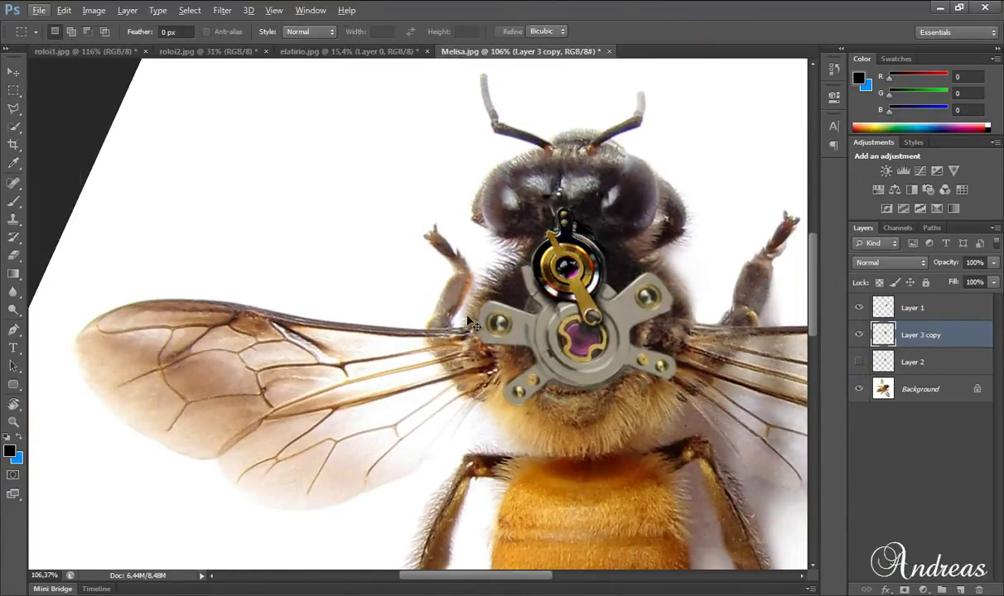
pyautogui.hotkey('ctrl', 't')
pyautogui.moveTo(426, 226); pyautogui.dragTo(452, 216)
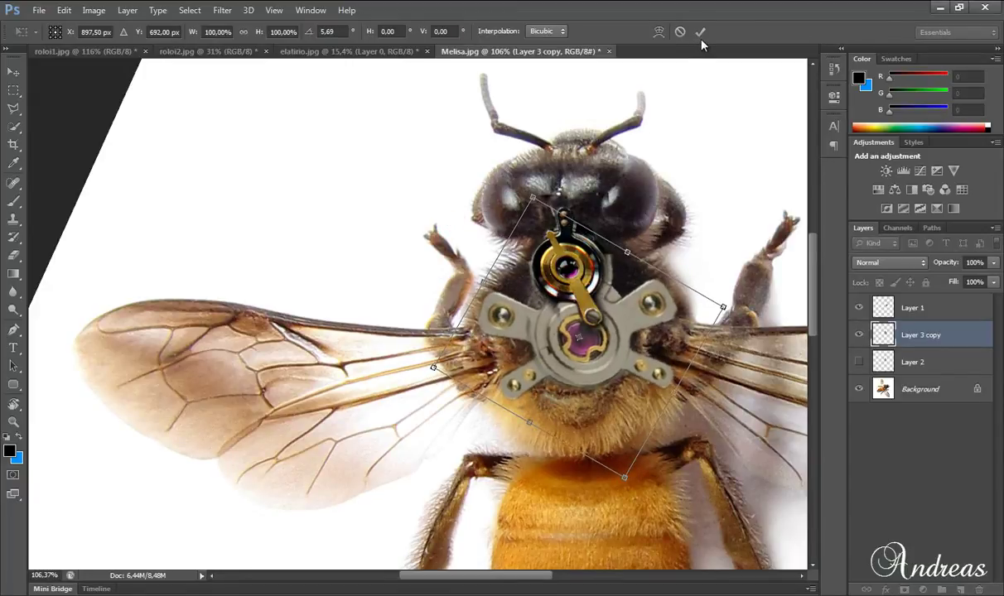
pyautogui.press('Return')
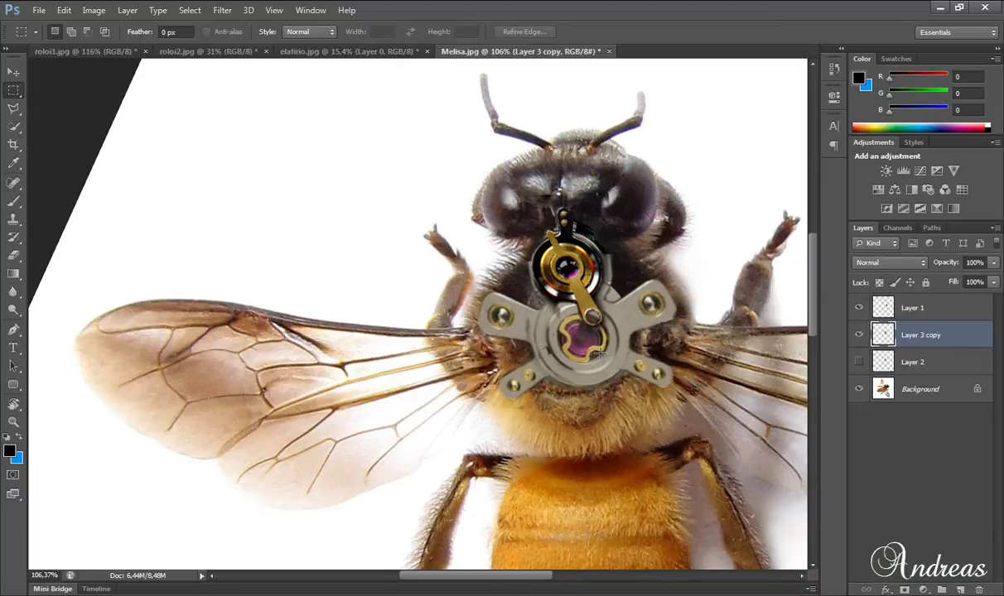
# Straighten the canvas view by setting the Rotate View angle to 0
pyautogui.scroll(-2, 551, 216)
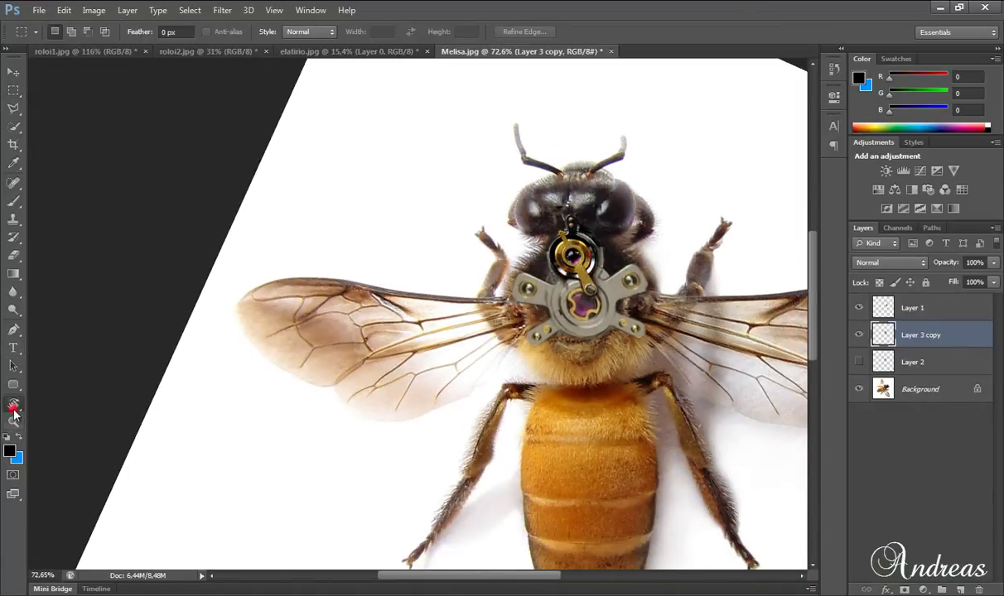
pyautogui.click(13, 406)
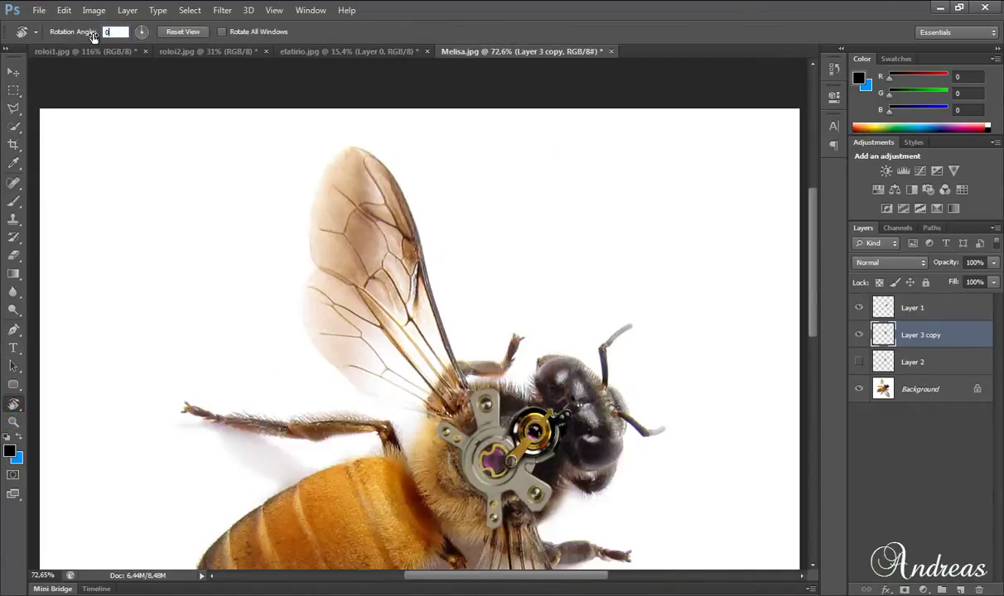
pyautogui.moveTo(398, 207); pyautogui.dragTo(341, 235)
pyautogui.write('0')
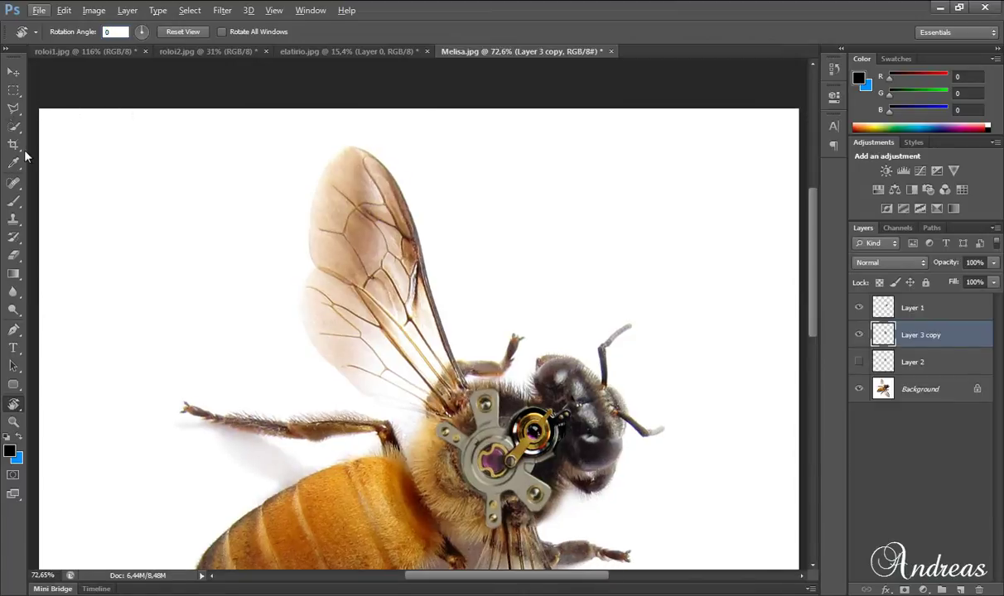
# Select the Move tool and bring the roloi2 watch photo with its gear selection forward
pyautogui.click(12, 74)
pyautogui.moveTo(812, 254); pyautogui.dragTo(820, 305)
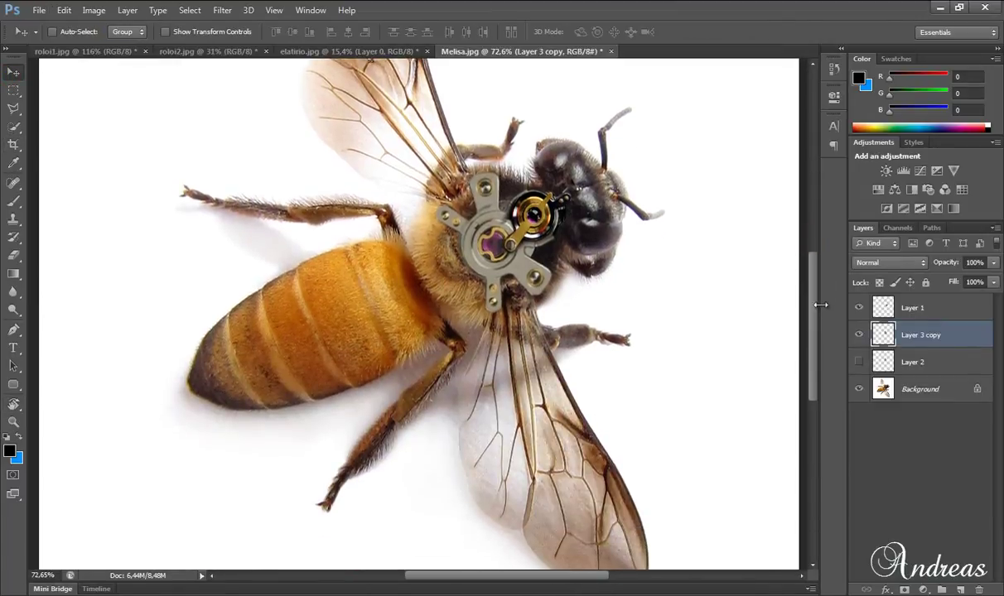
pyautogui.scroll(2, 483, 243)
pyautogui.scroll(3, 489, 253)
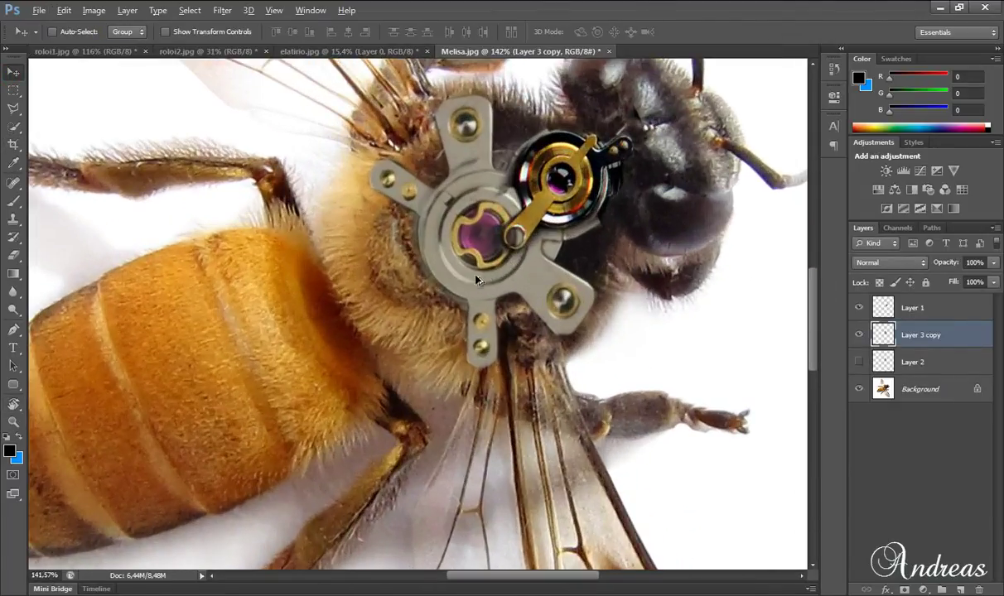
pyautogui.scroll(-1, 436, 292)
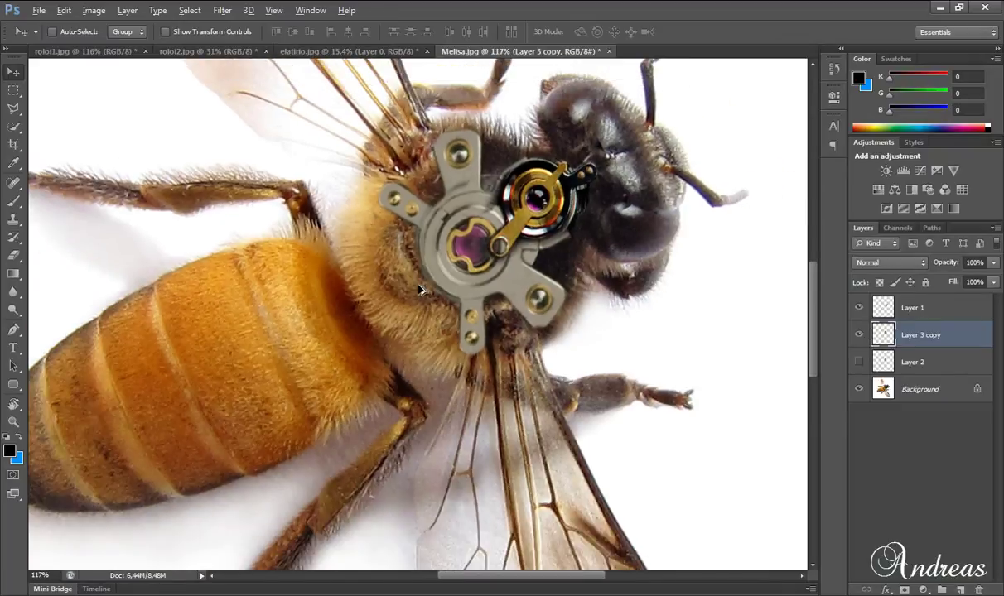
pyautogui.click(298, 52)
# Bring the roloi1 watch photo to the front
pyautogui.click(249, 52)
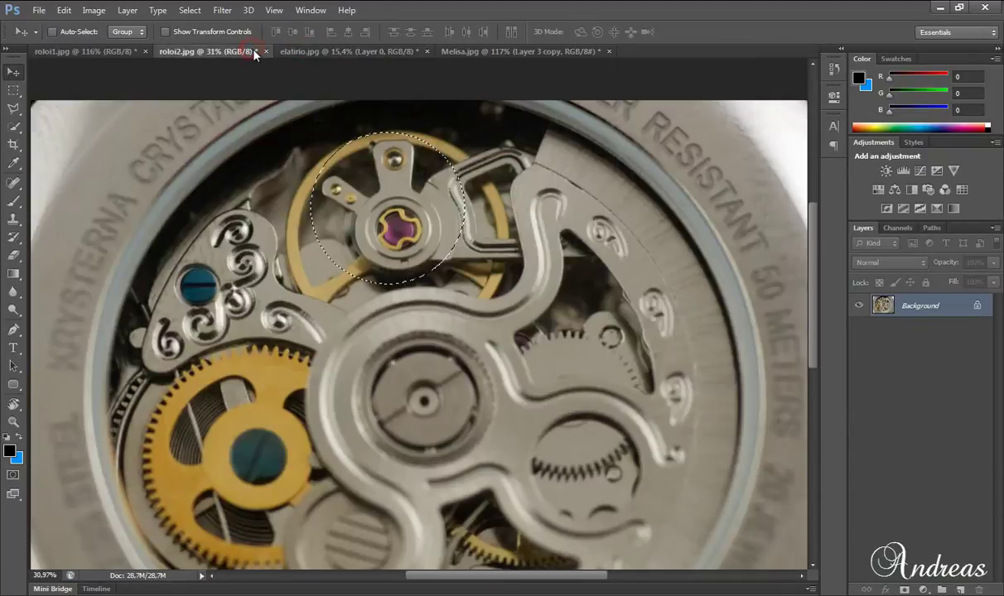
pyautogui.click(124, 52)
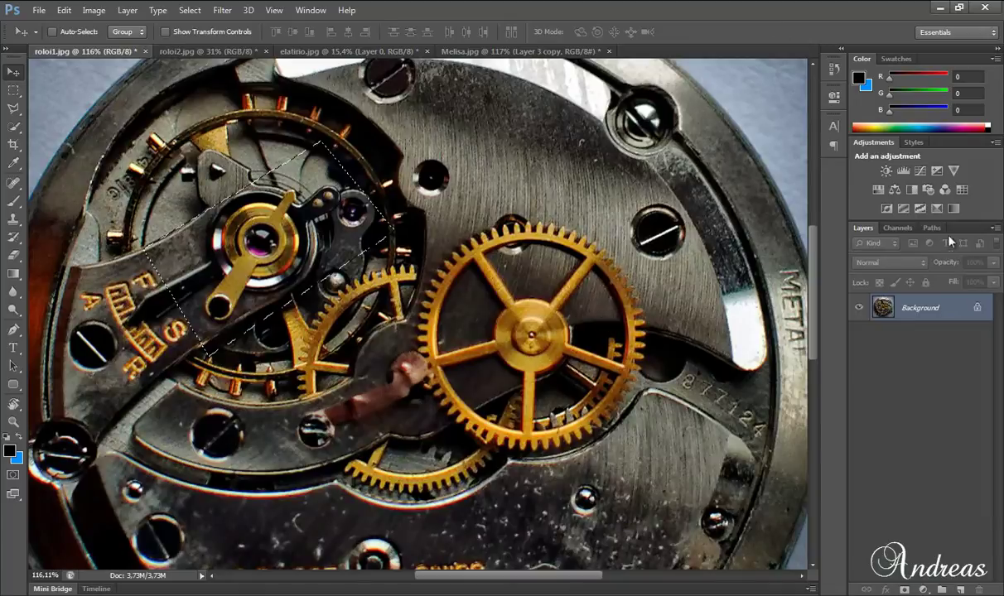
pyautogui.scroll(-5, 816, 258)
pyautogui.scroll(-2, 770, 302)
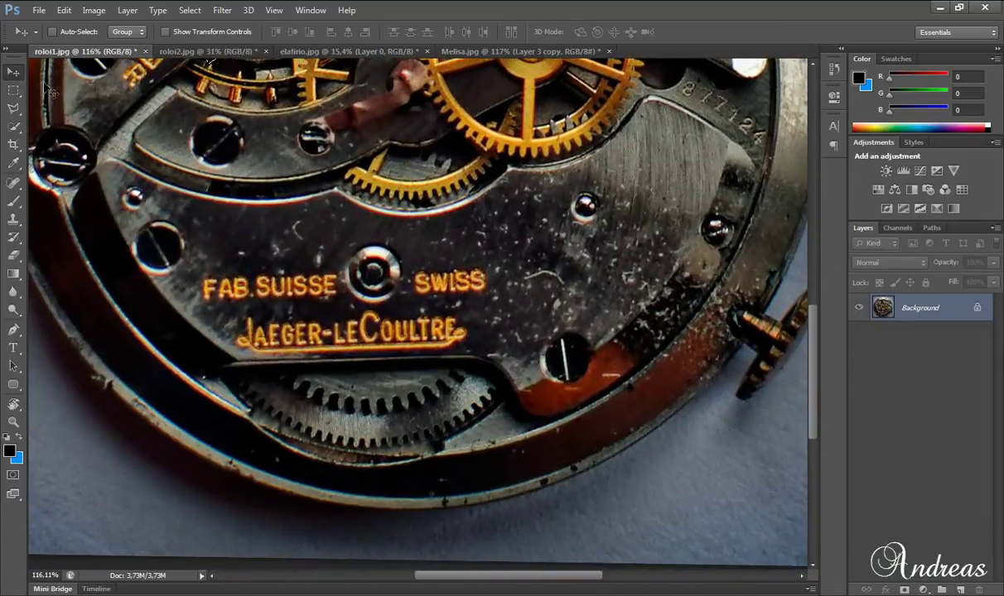
# Polygonal-lasso the curved gear below the JAEGER-LECOULTRE engraving, then return to Melisa.jpg
pyautogui.click(13, 109)
pyautogui.click(62, 121)
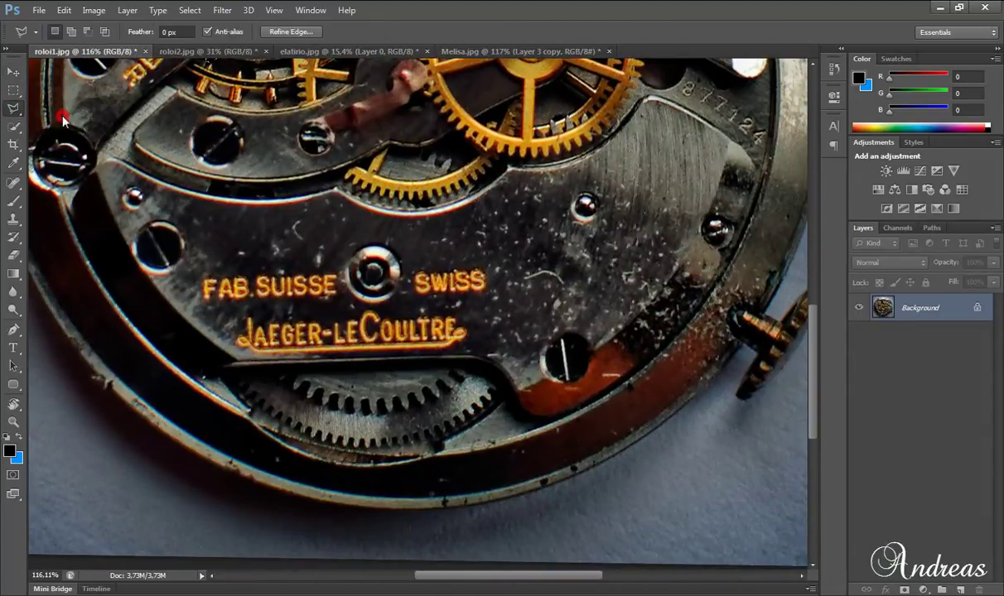
pyautogui.click(241, 367)
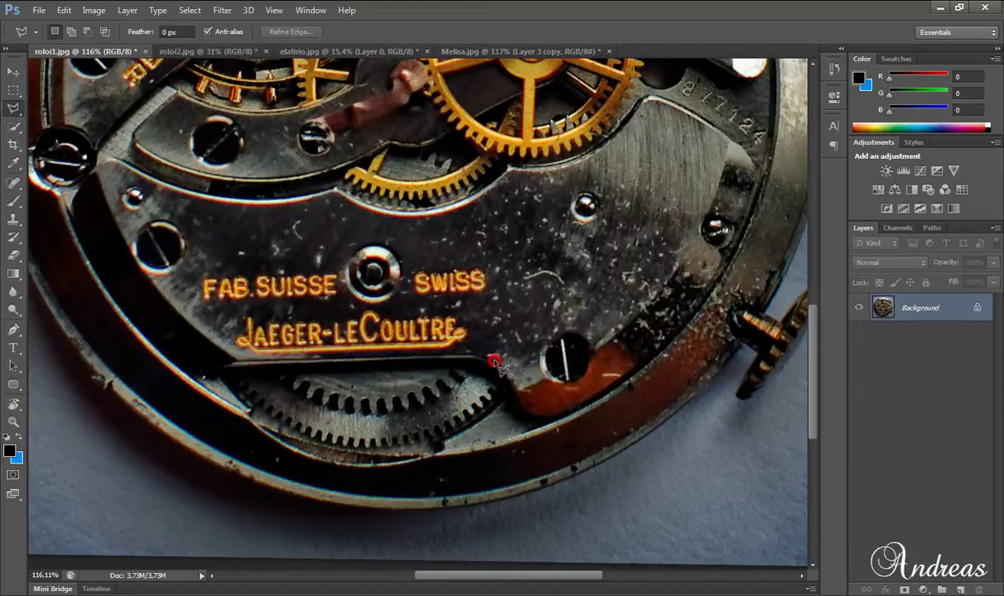
pyautogui.click(239, 368)
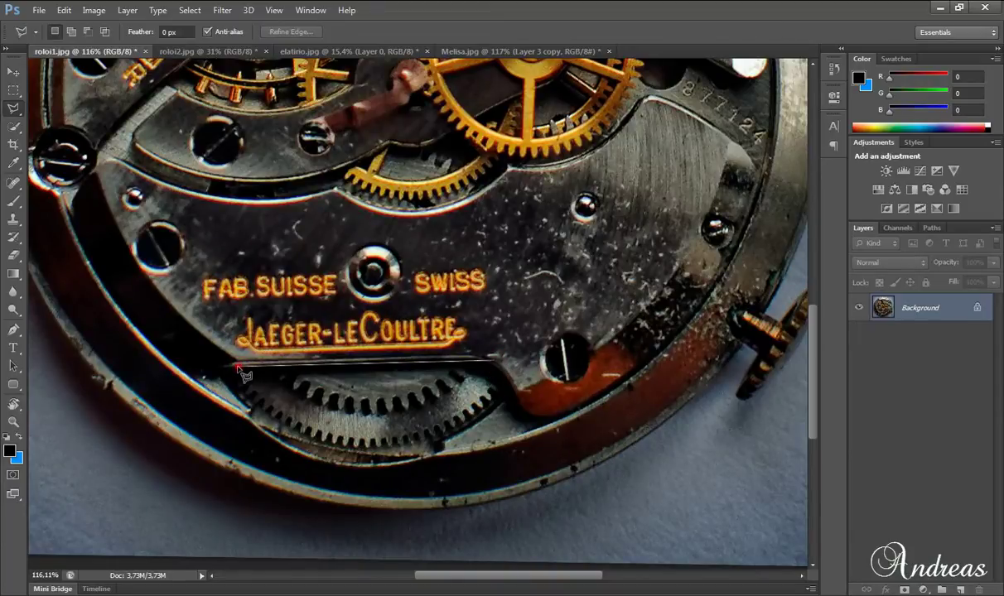
pyautogui.click(247, 416)
pyautogui.click(331, 455)
pyautogui.click(437, 450)
pyautogui.click(488, 429)
pyautogui.doubleClick(496, 363)
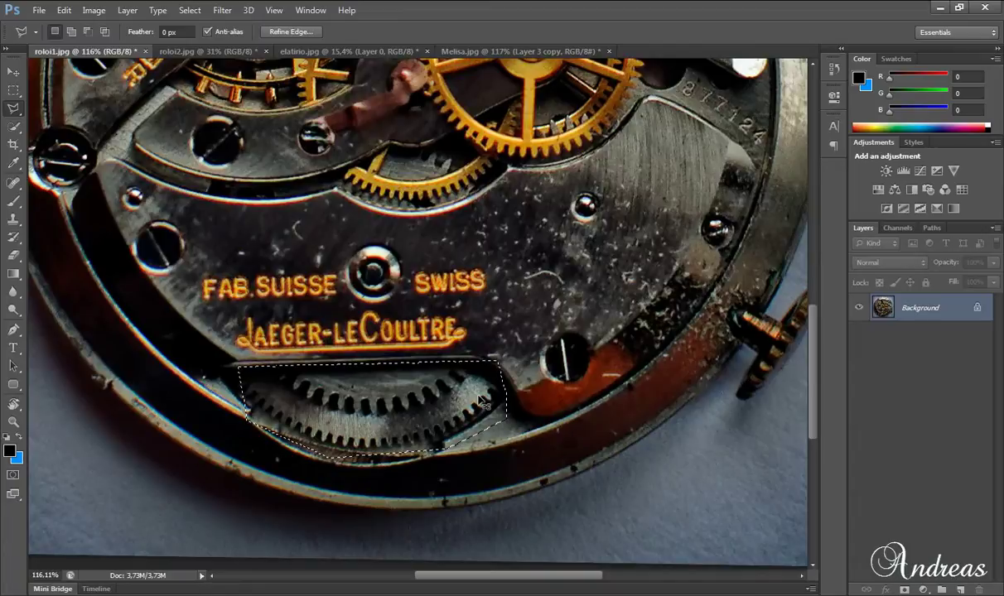
pyautogui.click(499, 50)
# Paste the gear, shrink it to about half, tilt it and move it beside the clockwork
pyautogui.hotkey('ctrl', 'v')
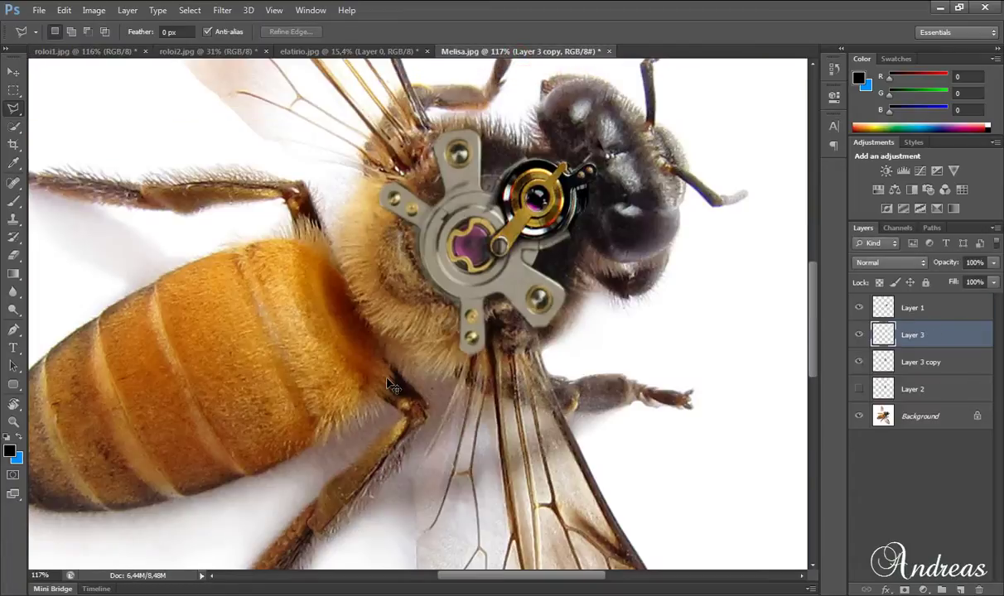
pyautogui.hotkey('ctrl', 't')
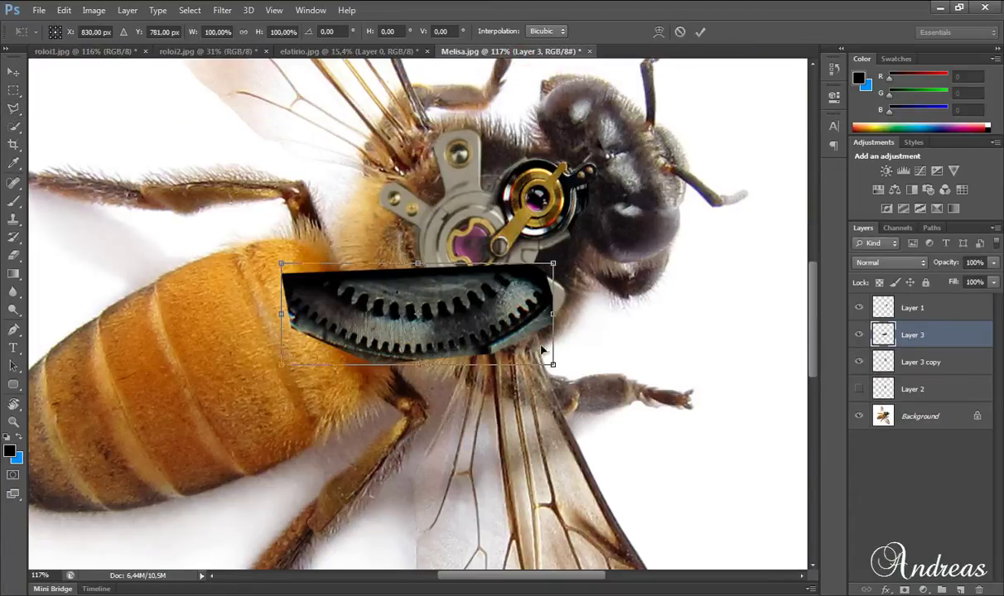
pyautogui.moveTo(552, 365); pyautogui.dragTo(428, 317)
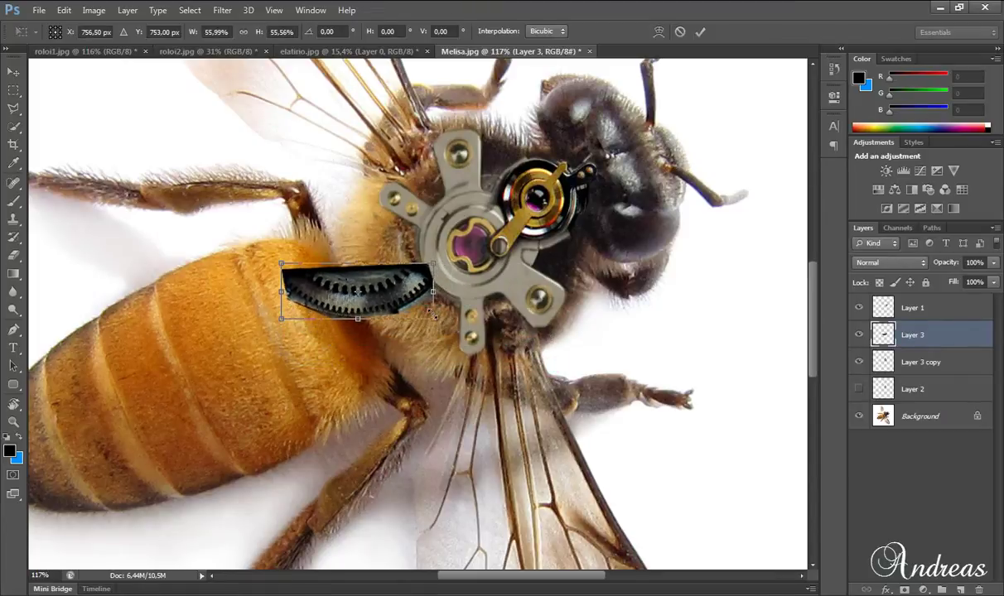
pyautogui.moveTo(277, 237); pyautogui.dragTo(264, 267)
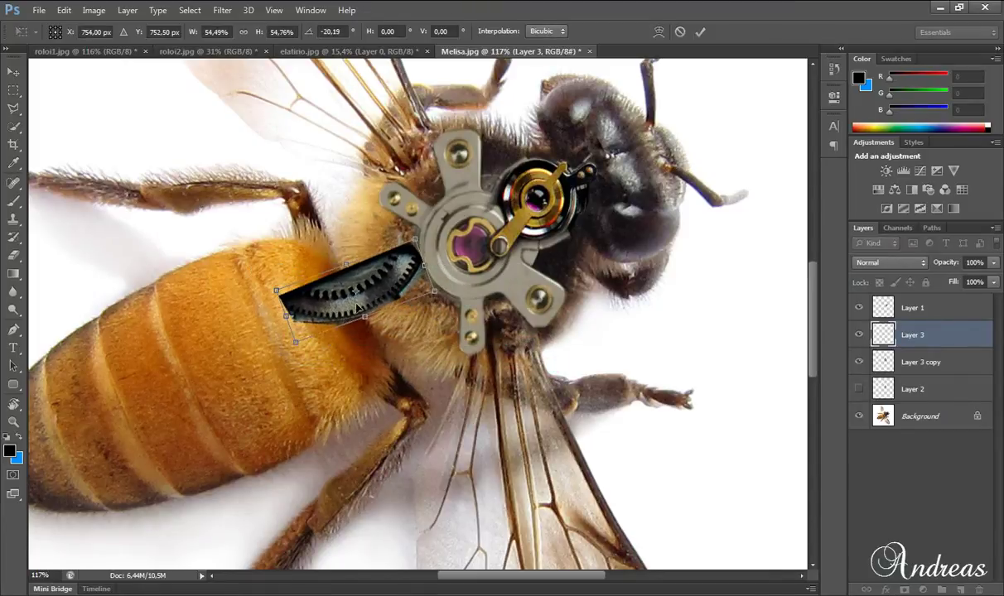
pyautogui.moveTo(424, 302); pyautogui.dragTo(633, 280)
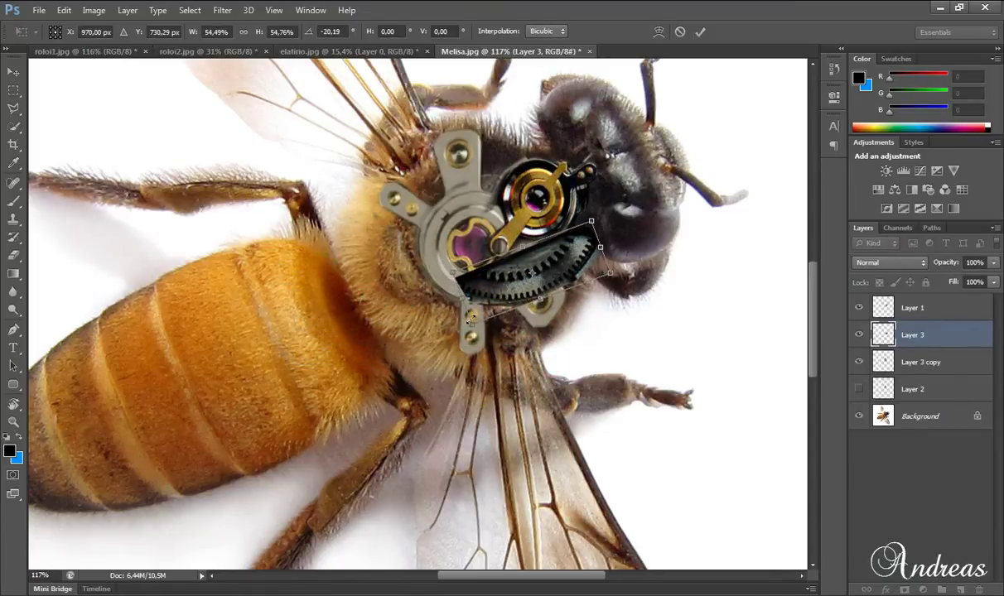
pyautogui.scroll(3, 467, 323)
# Shrink the gear further, flip it vertically and angle it under the brass arm
pyautogui.moveTo(458, 286); pyautogui.dragTo(550, 299)
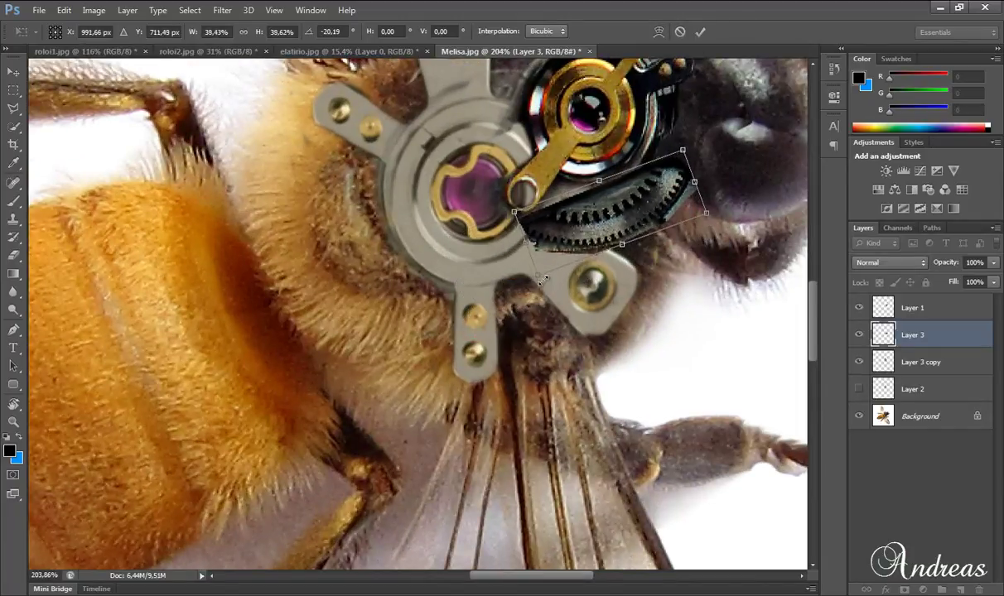
pyautogui.moveTo(681, 136); pyautogui.dragTo(671, 114)
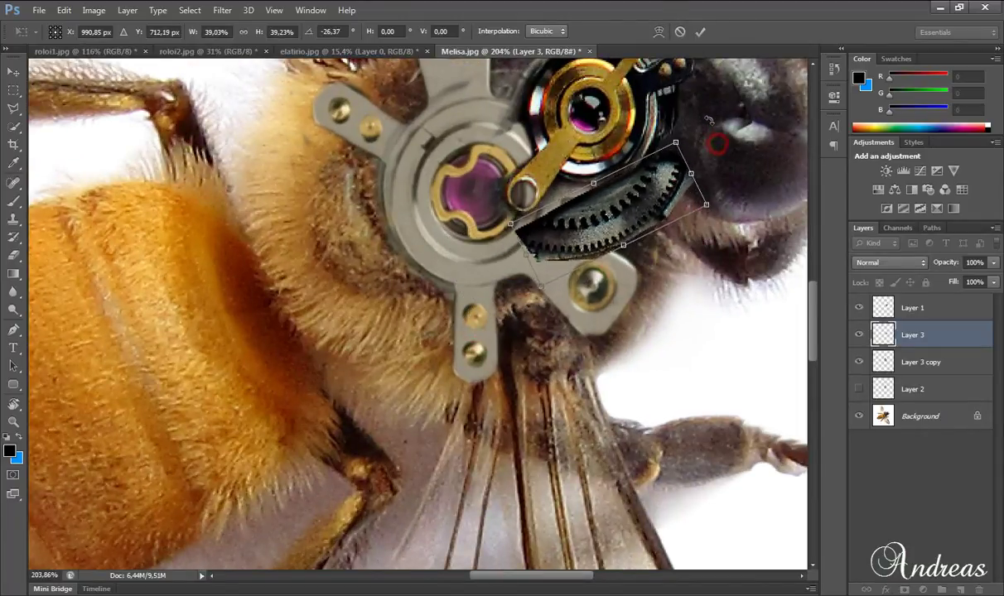
pyautogui.rightClick(647, 184)
pyautogui.click(711, 368)
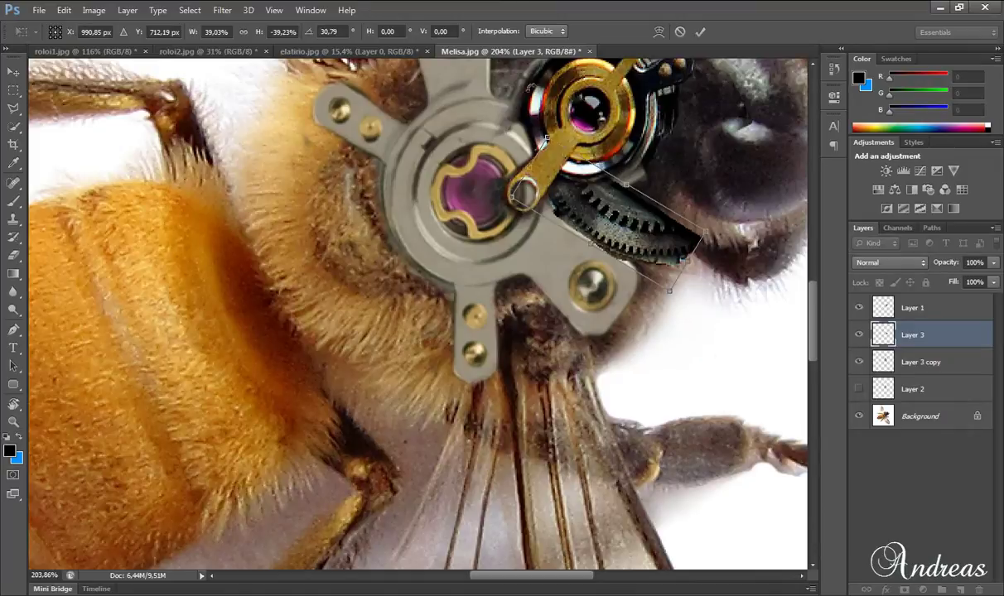
pyautogui.moveTo(501, 83); pyautogui.dragTo(474, 244)
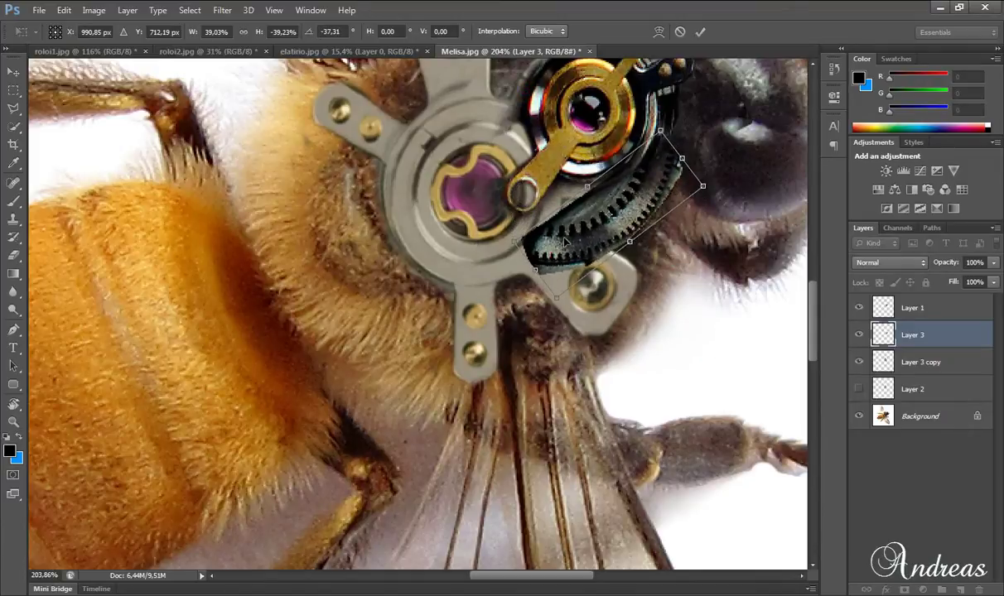
pyautogui.moveTo(566, 242); pyautogui.dragTo(567, 234)
pyautogui.moveTo(445, 205); pyautogui.dragTo(445, 201)
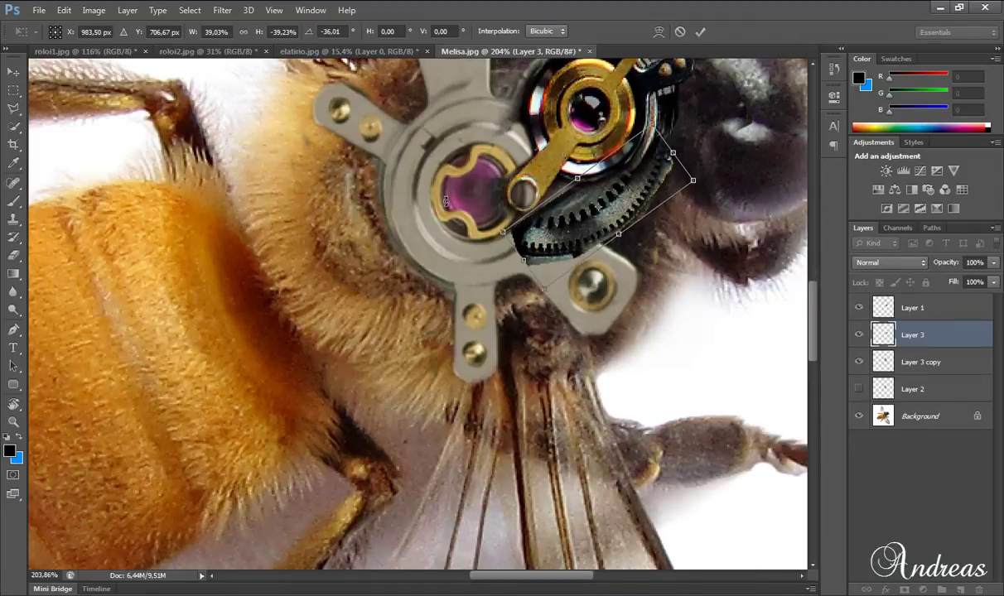
pyautogui.click(700, 31)
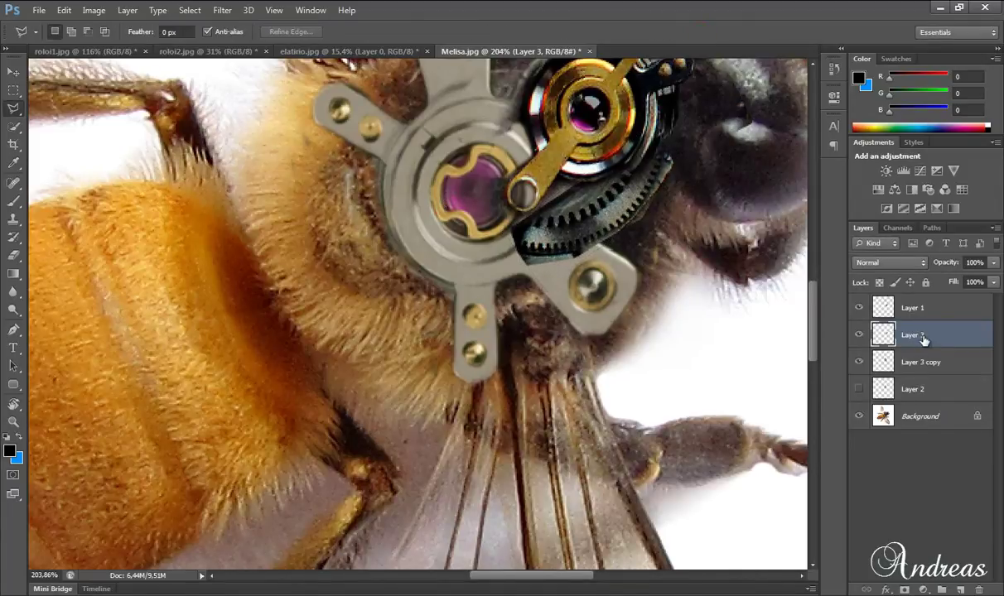
# Reorder the gear layer, then shift the gear slightly left and rotate it a few degrees
pyautogui.moveTo(923, 339)
pyautogui.mouseDown()
pyautogui.moveTo(926, 358)
pyautogui.moveTo(891, 330)
pyautogui.mouseUp()
pyautogui.scroll(2, 501, 207)
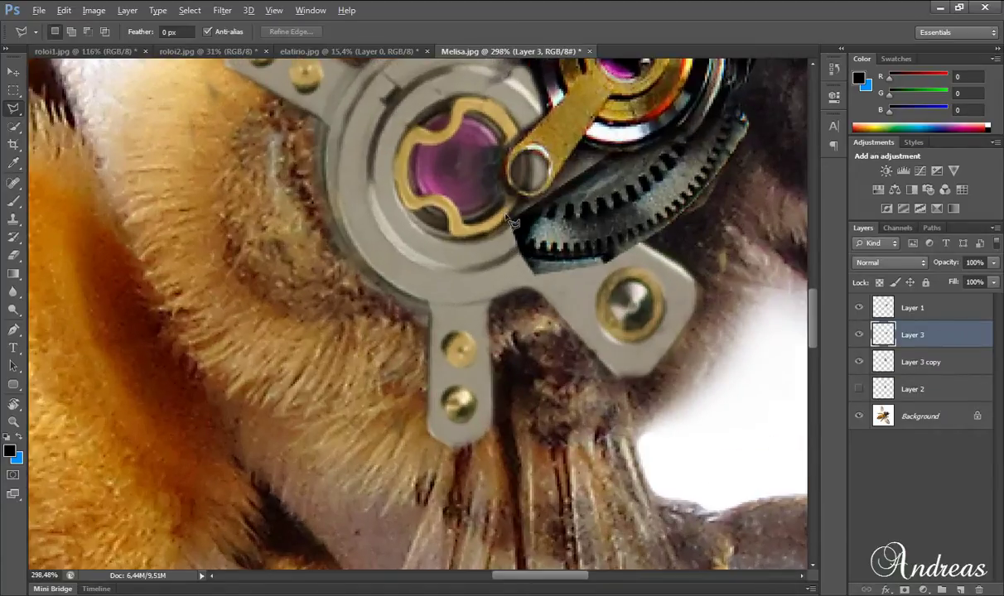
pyautogui.hotkey('ctrl', 't')
pyautogui.moveTo(501, 207); pyautogui.dragTo(583, 198)
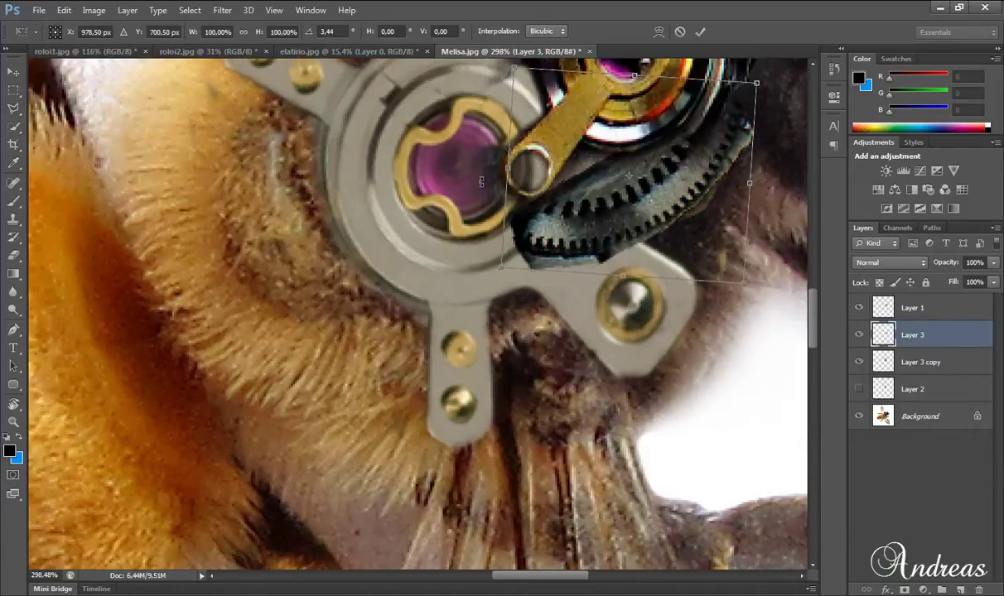
pyautogui.moveTo(639, 180); pyautogui.dragTo(627, 188)
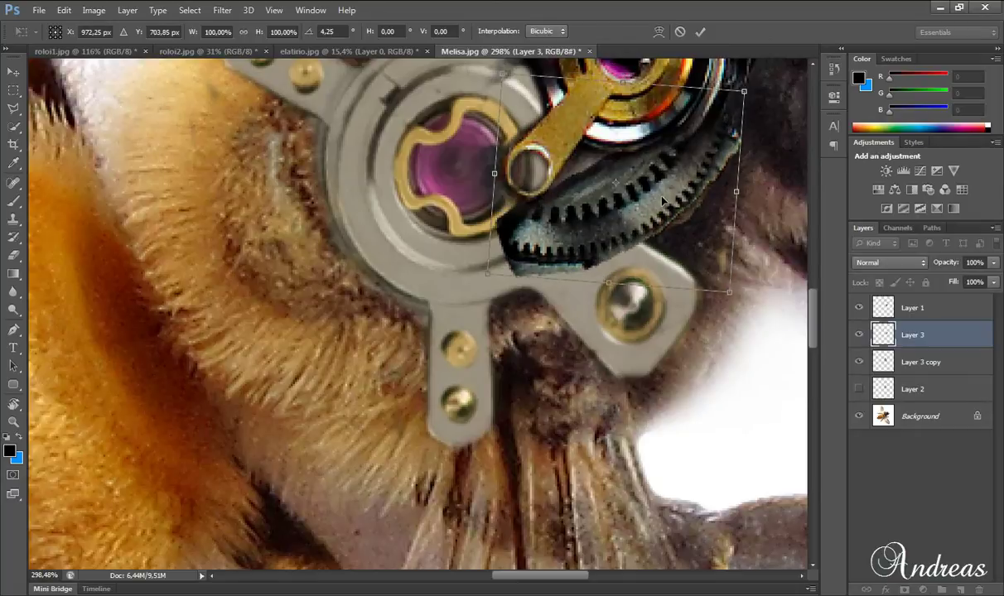
pyautogui.moveTo(416, 173); pyautogui.dragTo(393, 169)
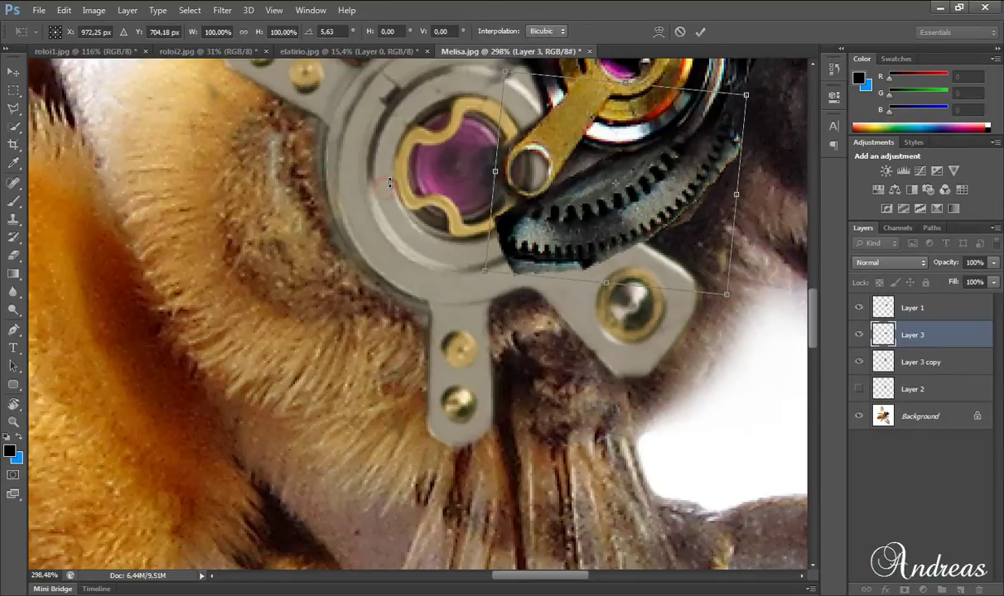
pyautogui.click(700, 32)
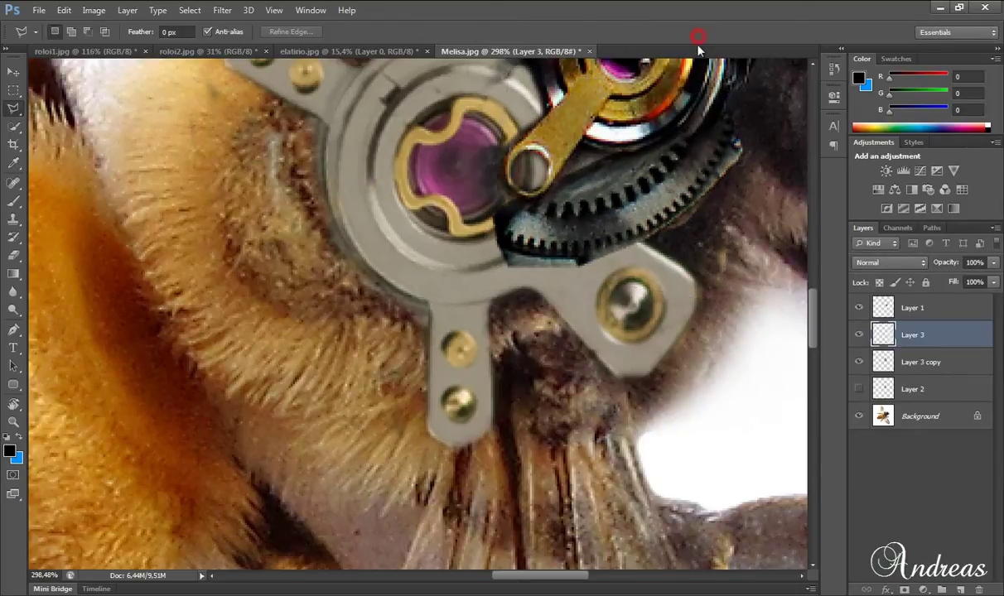
pyautogui.scroll(2, 511, 282)
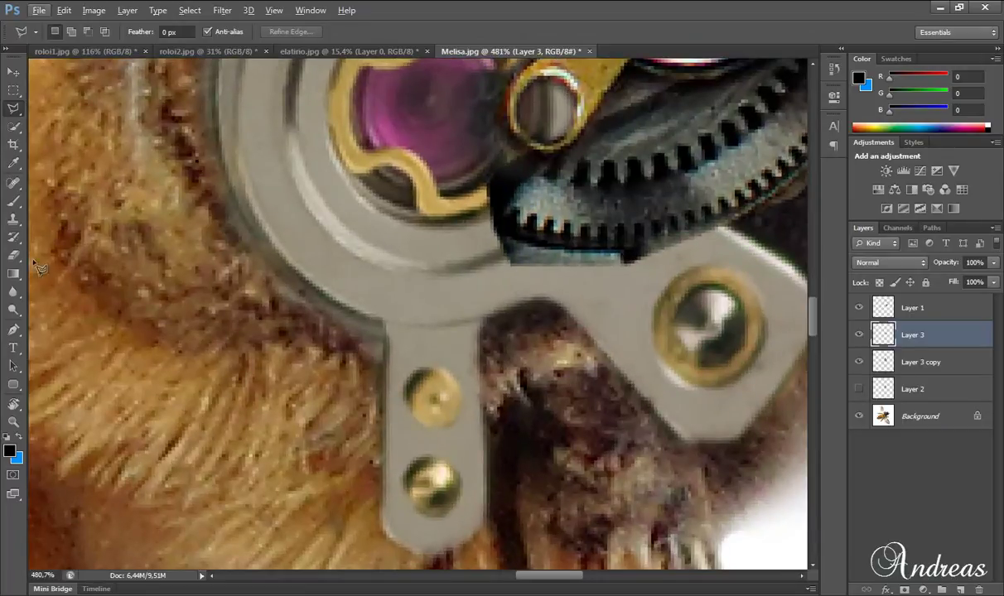
# Erase the dark shadow, dark patch and red speck along the gear edge
pyautogui.click(13, 255)
pyautogui.moveTo(456, 245)
pyautogui.mouseDown()
pyautogui.moveTo(619, 264)
pyautogui.moveTo(749, 199)
pyautogui.mouseUp()
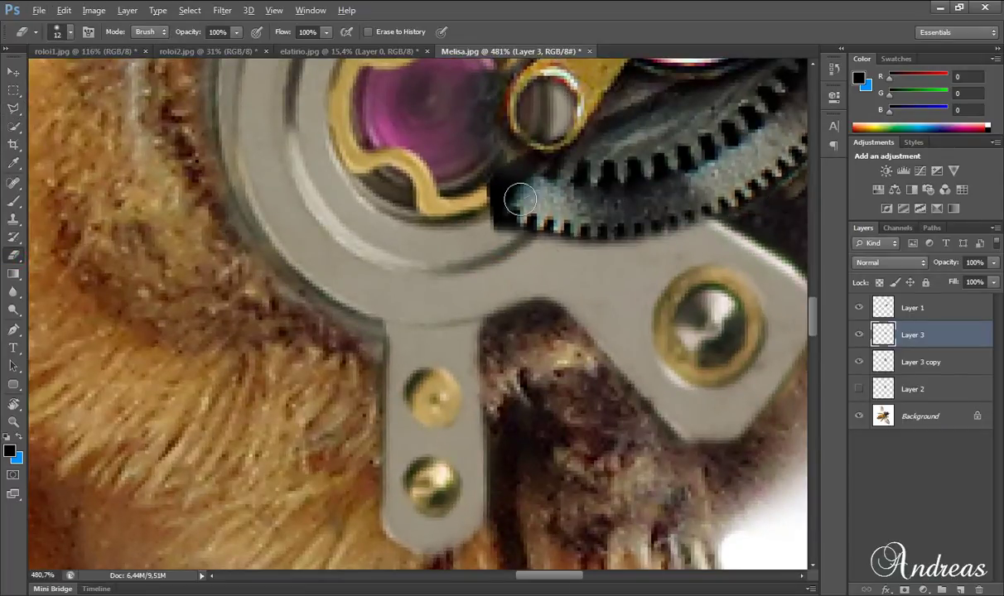
pyautogui.moveTo(519, 198)
pyautogui.mouseDown()
pyautogui.moveTo(497, 197)
pyautogui.moveTo(493, 168)
pyautogui.mouseUp()
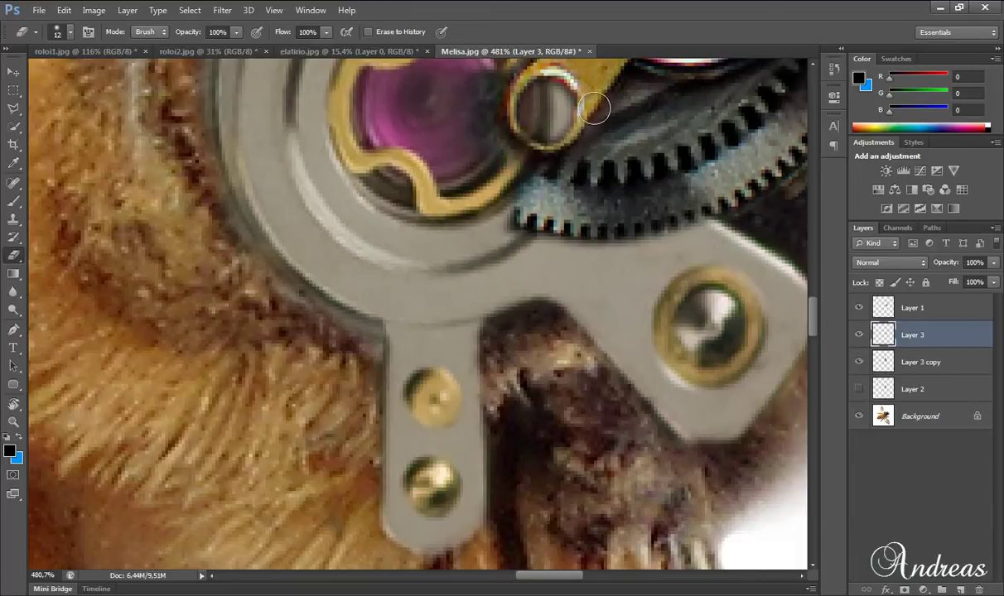
pyautogui.scroll(-2, 545, 299)
pyautogui.scroll(-2, 757, 220)
pyautogui.scroll(4, 740, 204)
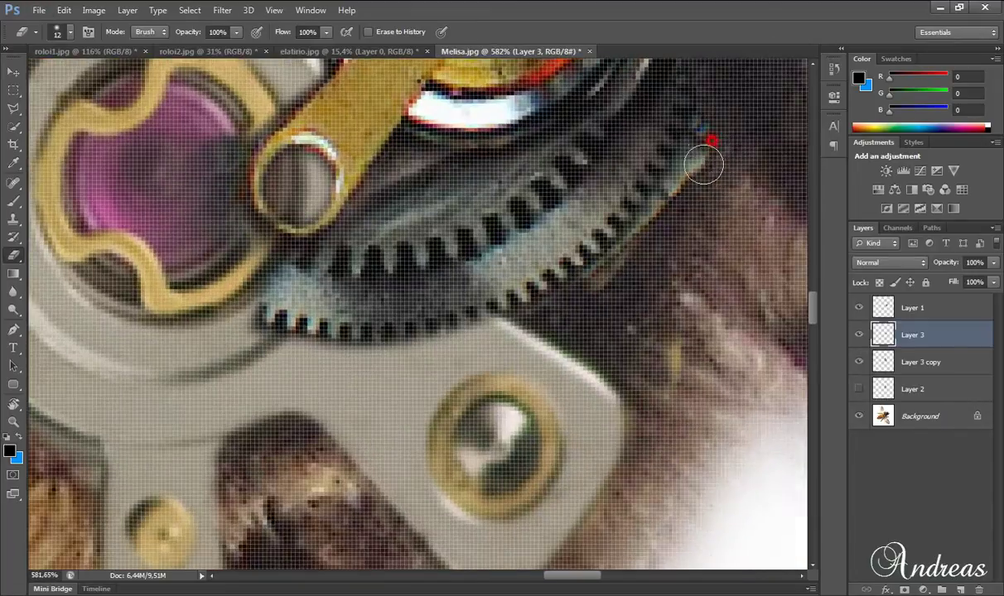
pyautogui.moveTo(704, 165); pyautogui.dragTo(657, 226)
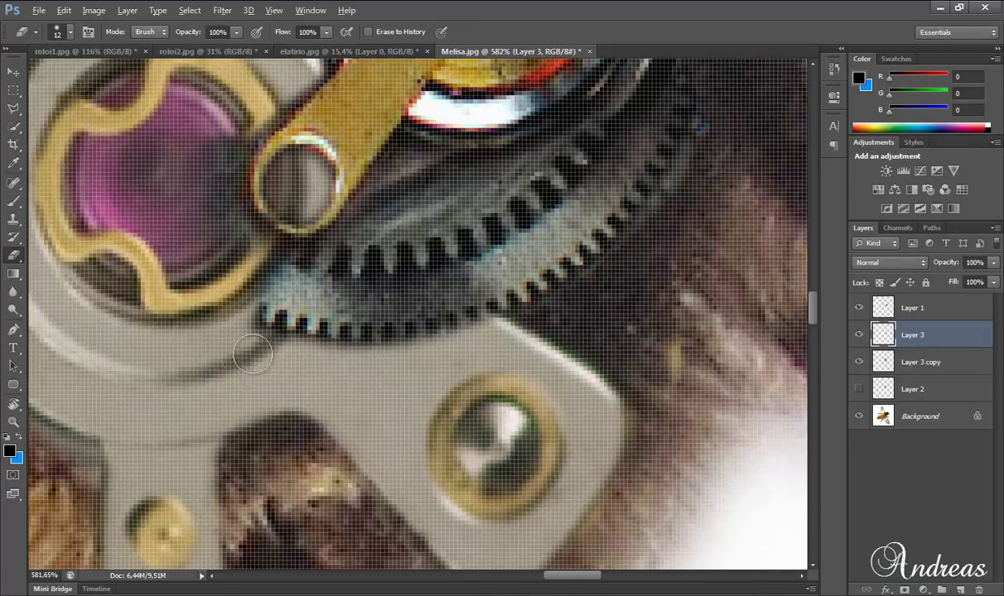
pyautogui.scroll(5, 253, 354)
# With a much smaller eraser, clean the dark fringe along the gear teeth
pyautogui.press('[')
pyautogui.press('[')
pyautogui.press('[')
pyautogui.click(324, 318)
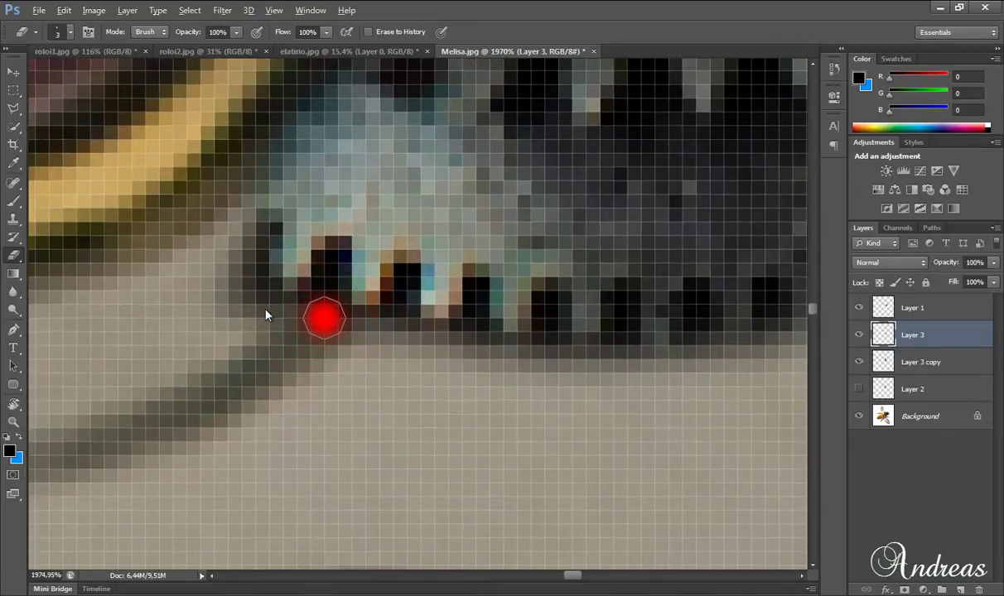
pyautogui.moveTo(324, 282); pyautogui.dragTo(474, 288)
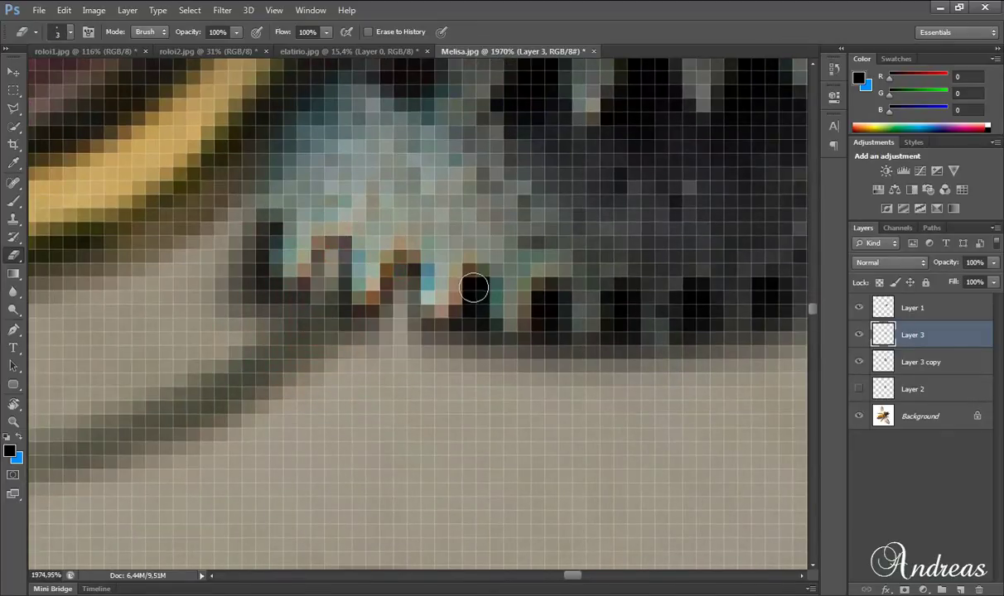
pyautogui.press('[')
pyautogui.press('[')
pyautogui.click(549, 357)
pyautogui.keyDown('shift'); pyautogui.click(551, 292); pyautogui.keyUp('shift')
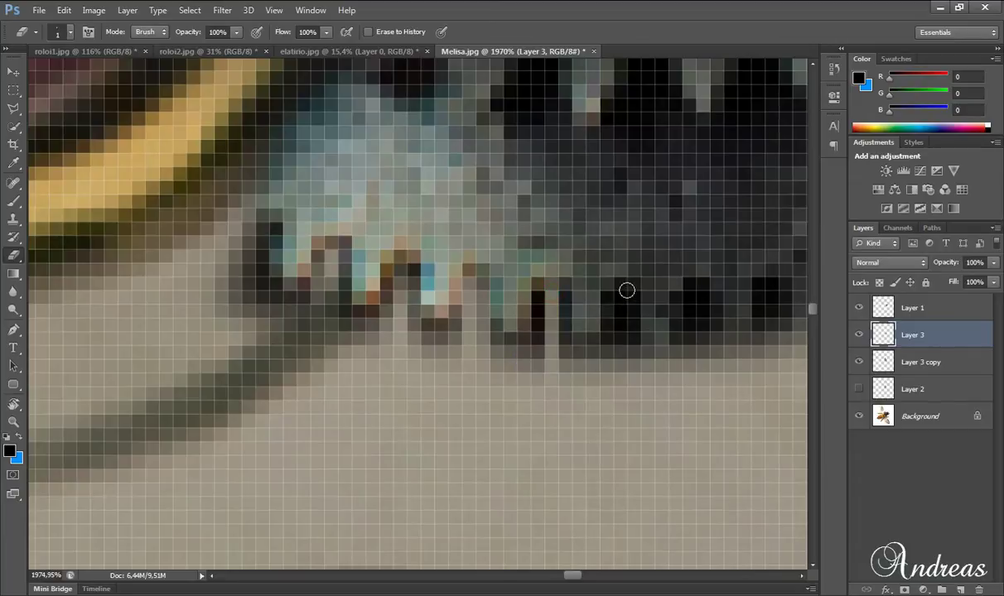
pyautogui.moveTo(627, 277)
pyautogui.mouseDown()
pyautogui.moveTo(627, 352)
pyautogui.moveTo(654, 352)
pyautogui.mouseUp()
# Erase the thin dark strips between the gear teeth with a 1 px eraser
pyautogui.moveTo(577, 579); pyautogui.dragTo(587, 580)
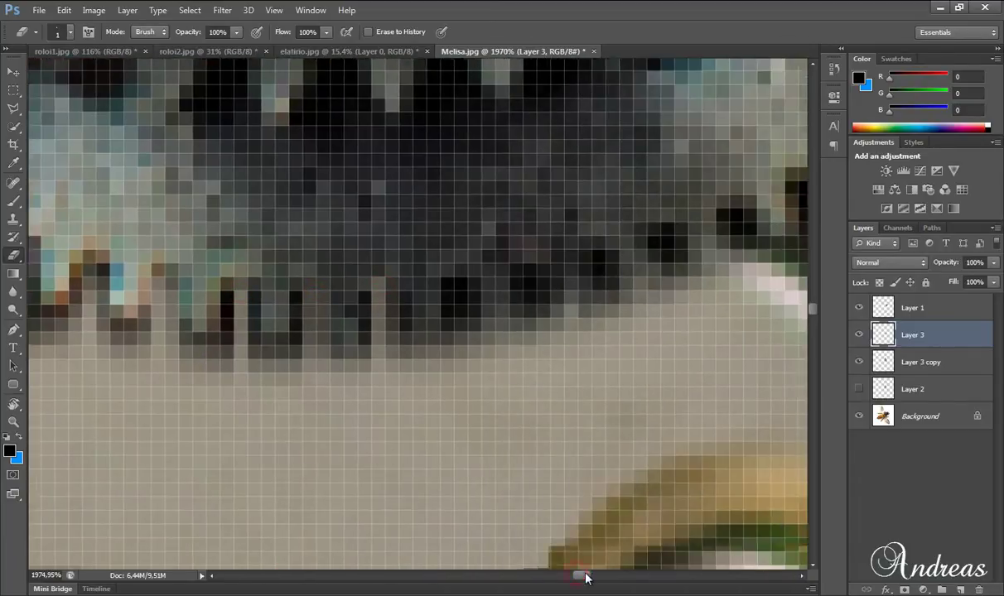
pyautogui.click(433, 354)
pyautogui.keyDown('shift'); pyautogui.click(429, 284); pyautogui.keyUp('shift')
pyautogui.click(501, 339)
pyautogui.keyDown('shift'); pyautogui.click(501, 284); pyautogui.keyUp('shift')
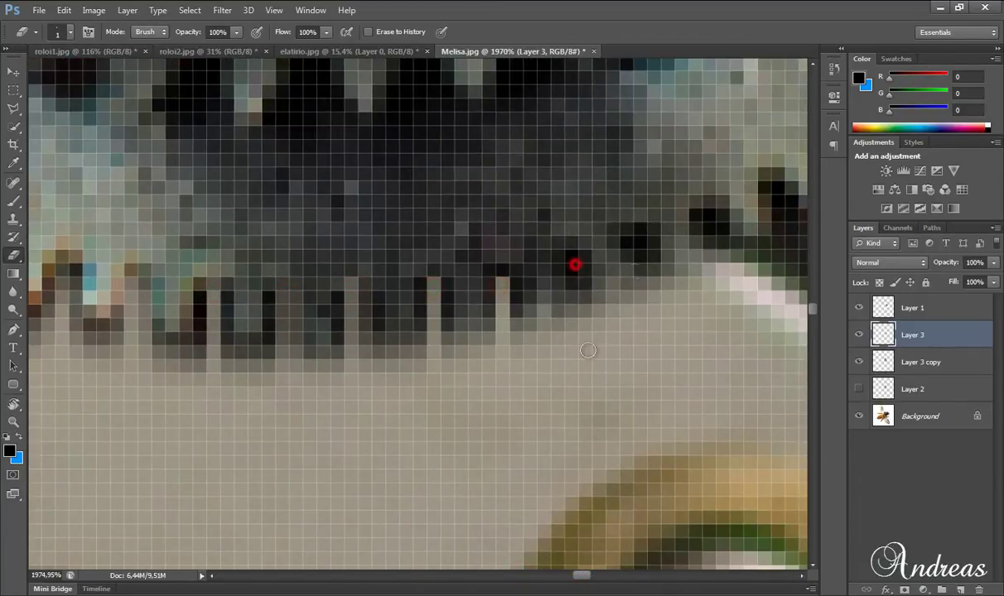
pyautogui.click(613, 286)
pyautogui.keyDown('shift'); pyautogui.click(613, 212); pyautogui.keyUp('shift')
pyautogui.click(678, 261)
pyautogui.keyDown('shift'); pyautogui.click(677, 197); pyautogui.keyUp('shift')
pyautogui.scroll(-3, 687, 364)
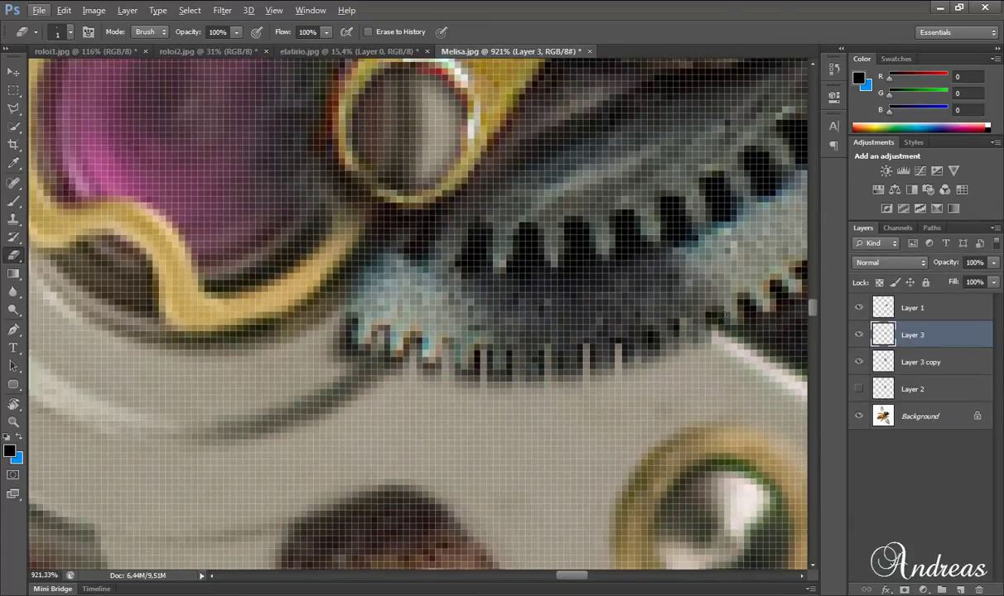
pyautogui.moveTo(564, 578); pyautogui.dragTo(585, 578)
pyautogui.scroll(-1, 486, 231)
pyautogui.scroll(-2, 613, 248)
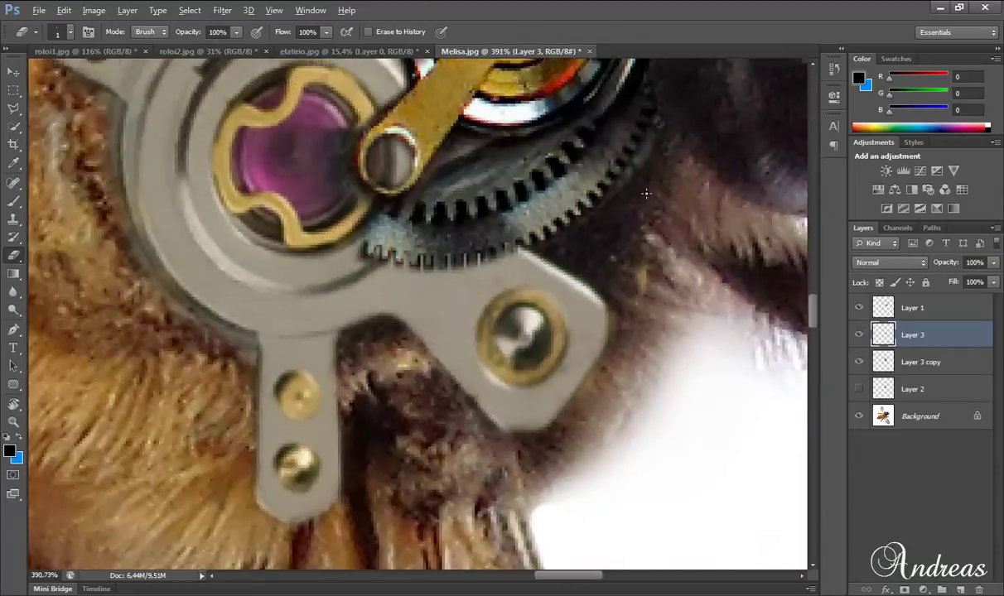
pyautogui.scroll(-1, 613, 248)
# Rotate the clockwork piece to a slightly smaller tilt
pyautogui.hotkey('ctrl', 't')
pyautogui.moveTo(447, 261); pyautogui.dragTo(523, 213)
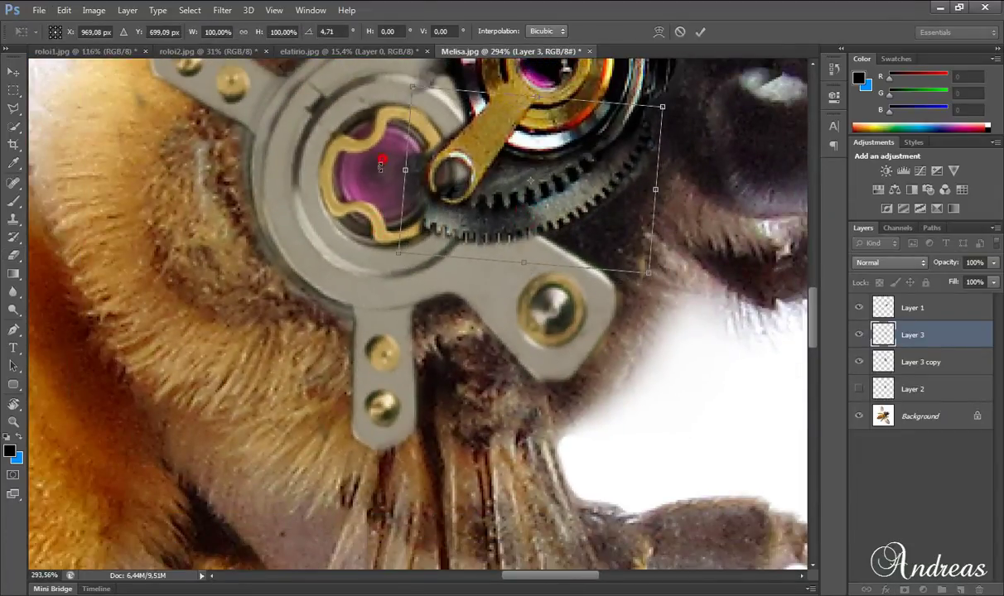
pyautogui.moveTo(380, 166); pyautogui.dragTo(377, 176)
pyautogui.scroll(2, 452, 212)
pyautogui.scroll(2, 392, 270)
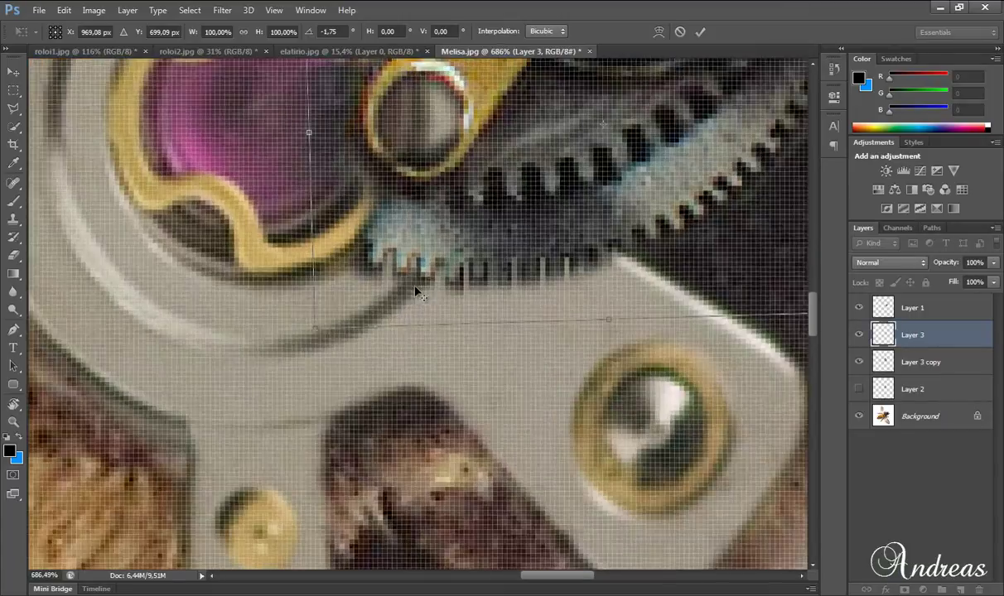
pyautogui.scroll(2, 352, 298)
pyautogui.click(700, 31)
# Erase the remaining dark fringe below the gear teeth
pyautogui.press('e')
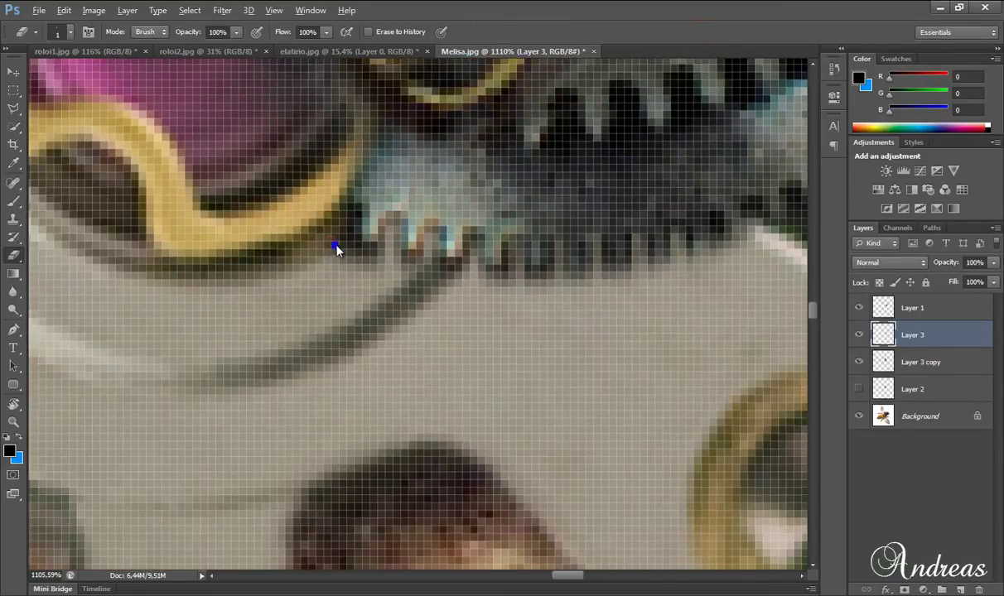
pyautogui.moveTo(348, 223)
pyautogui.mouseDown()
pyautogui.moveTo(355, 246)
pyautogui.moveTo(389, 255)
pyautogui.moveTo(542, 278)
pyautogui.moveTo(732, 254)
pyautogui.mouseUp()
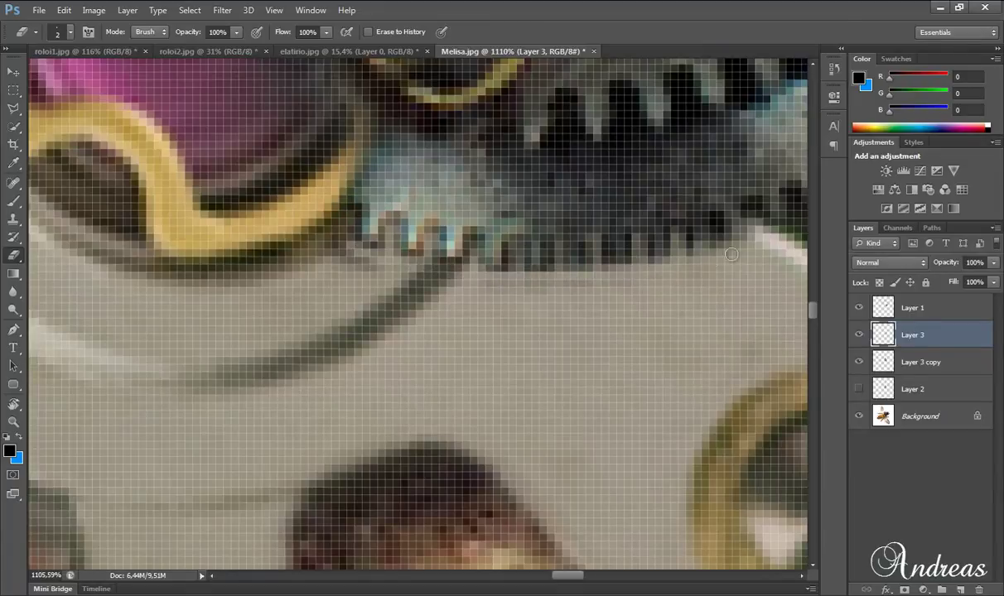
pyautogui.scroll(-4, 757, 273)
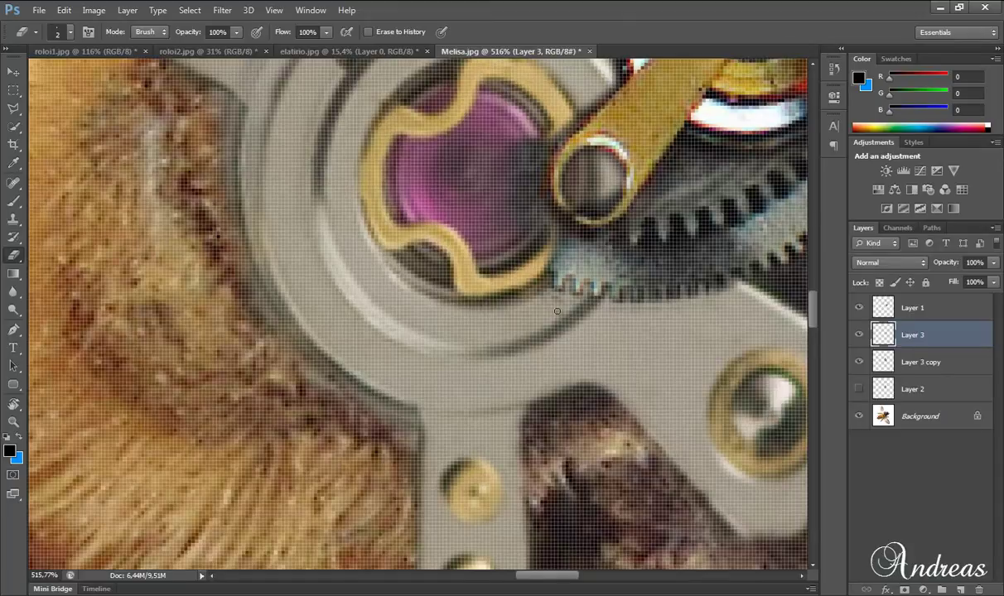
pyautogui.scroll(-3, 557, 311)
pyautogui.scroll(-3, 547, 312)
# Copy the spring outline from elatirio.jpg and paste it into the bee image
pyautogui.scroll(-2, 534, 314)
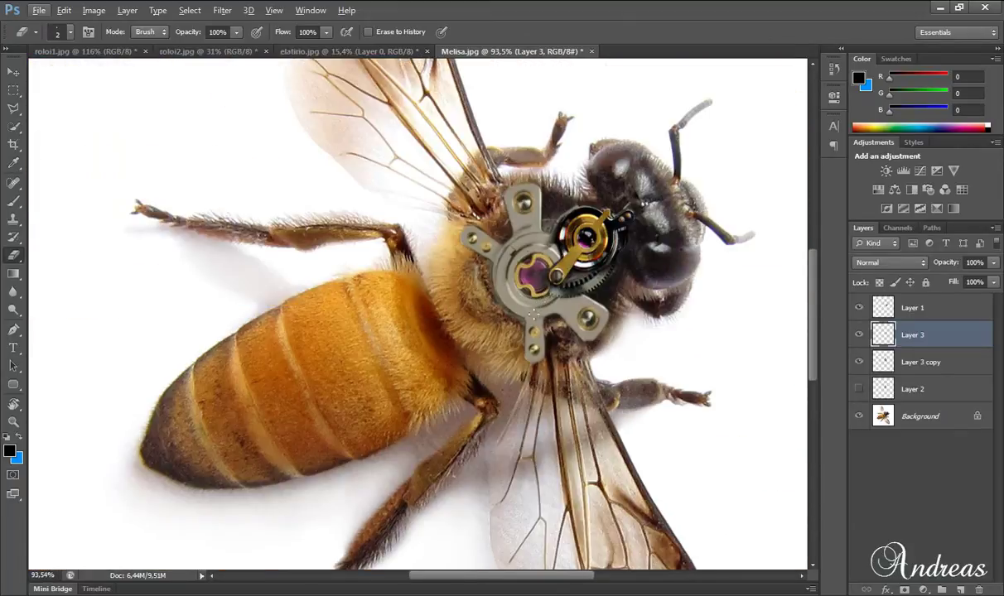
pyautogui.click(380, 51)
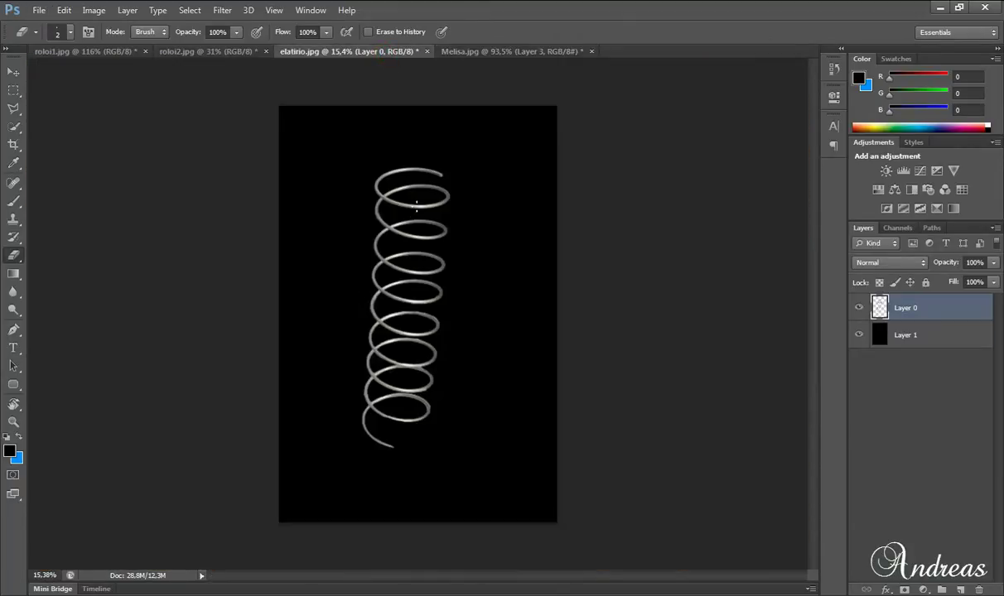
pyautogui.keyDown('ctrl'); pyautogui.click(880, 309); pyautogui.keyUp('ctrl')
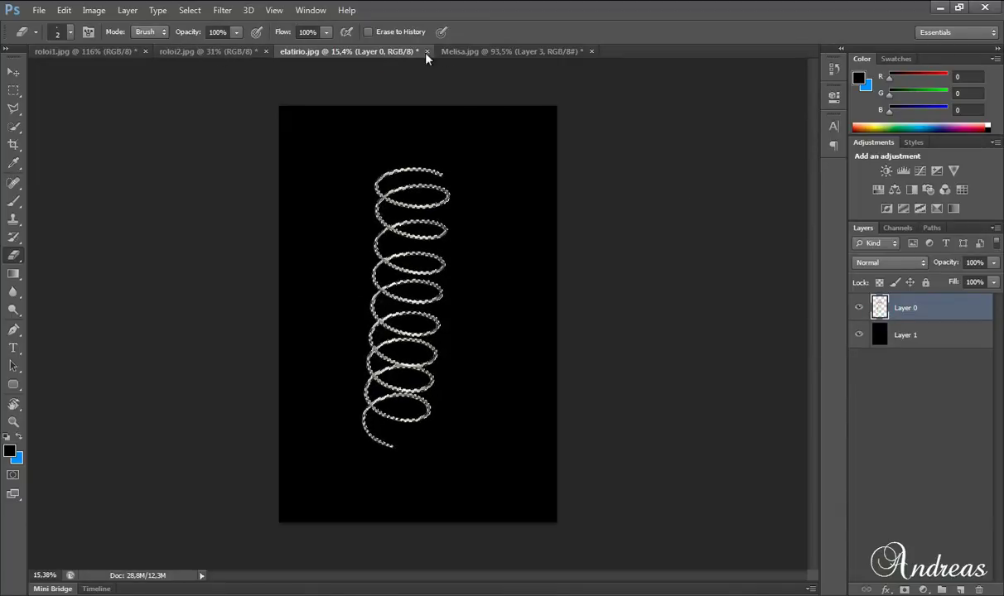
pyautogui.click(479, 49)
pyautogui.hotkey('ctrl', 'v')
# Shrink the pasted spring and move it up over the thorax
pyautogui.scroll(-5, 456, 232)
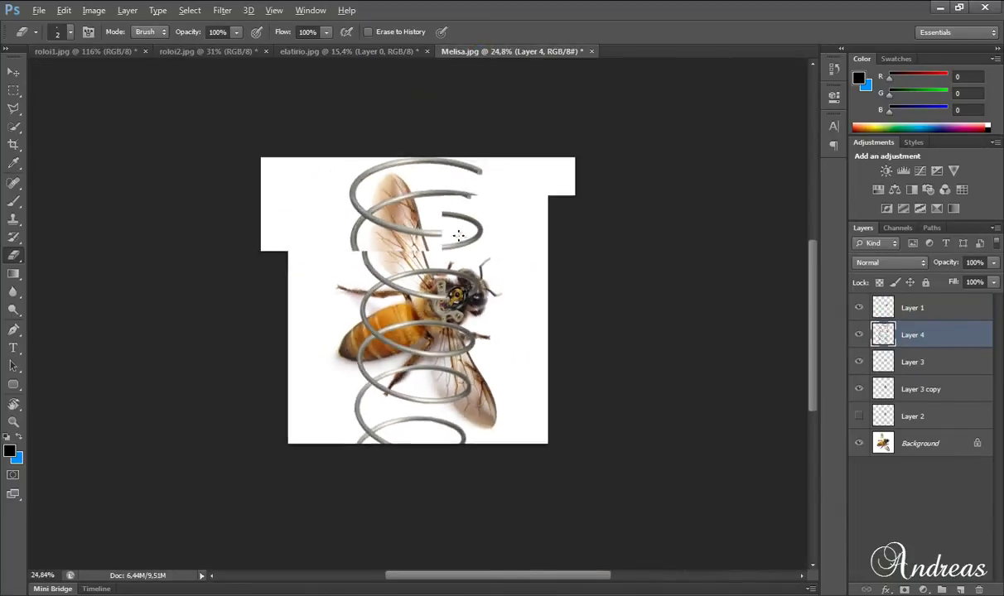
pyautogui.hotkey('ctrl', 't')
pyautogui.moveTo(338, 181); pyautogui.dragTo(395, 431)
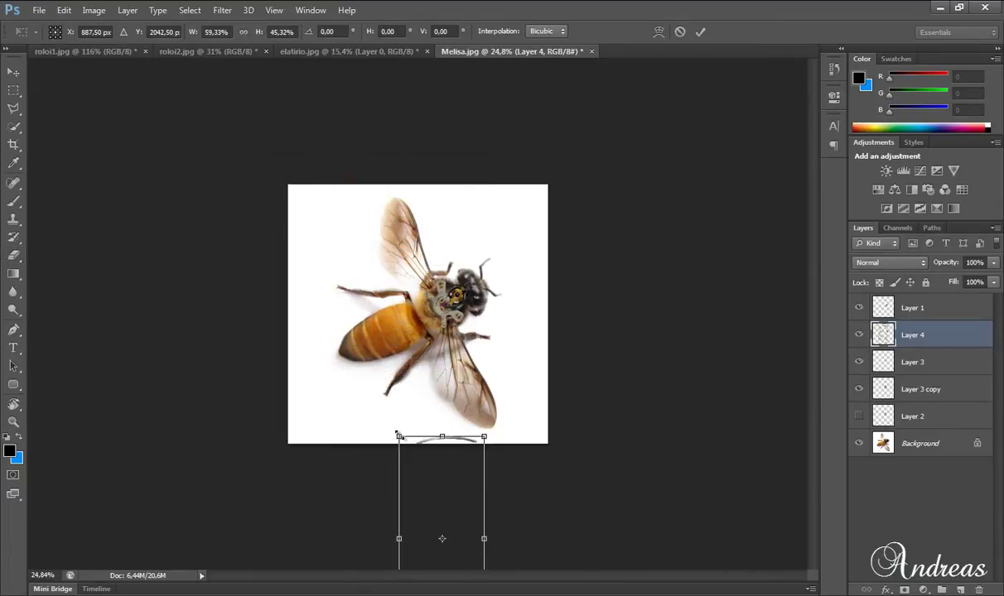
pyautogui.moveTo(437, 460)
pyautogui.mouseDown()
pyautogui.moveTo(383, 215)
pyautogui.moveTo(444, 366)
pyautogui.mouseUp()
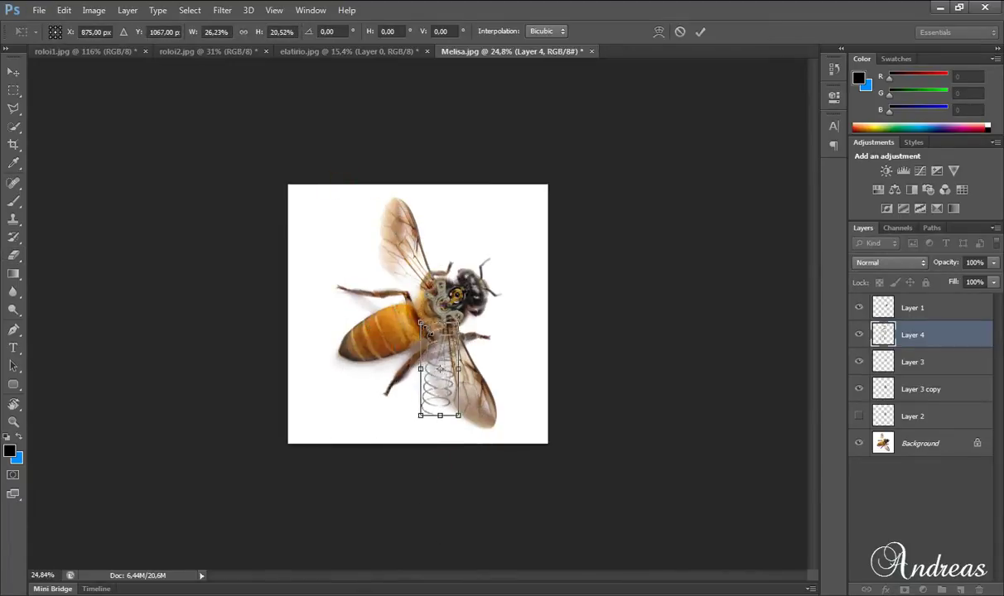
pyautogui.scroll(3, 420, 327)
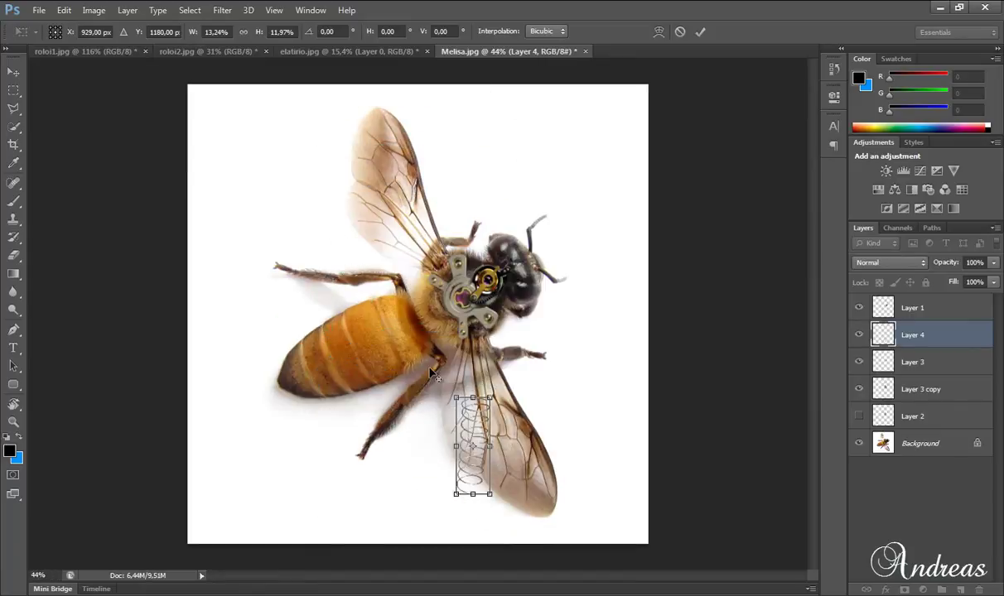
pyautogui.scroll(3, 419, 326)
pyautogui.moveTo(510, 473); pyautogui.dragTo(484, 200)
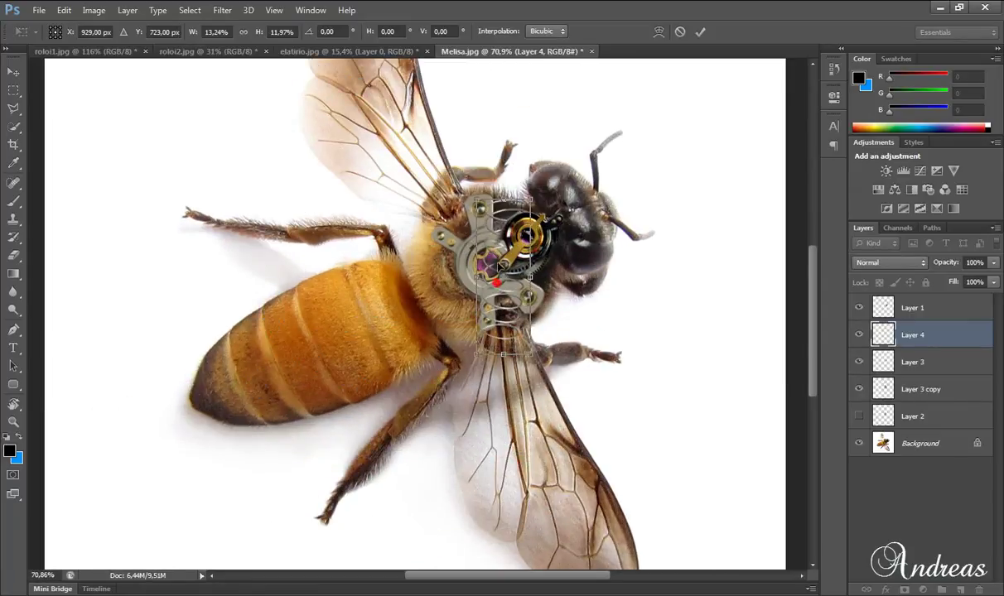
# Tilt the spring diagonally near the upper wing base and make it slightly narrower
pyautogui.moveTo(441, 96)
pyautogui.mouseDown()
pyautogui.moveTo(404, 132)
pyautogui.moveTo(431, 146)
pyautogui.moveTo(454, 180)
pyautogui.moveTo(347, 62)
pyautogui.mouseUp()
pyautogui.scroll(2, 477, 197)
pyautogui.scroll(2, 485, 199)
pyautogui.moveTo(815, 303); pyautogui.dragTo(806, 276)
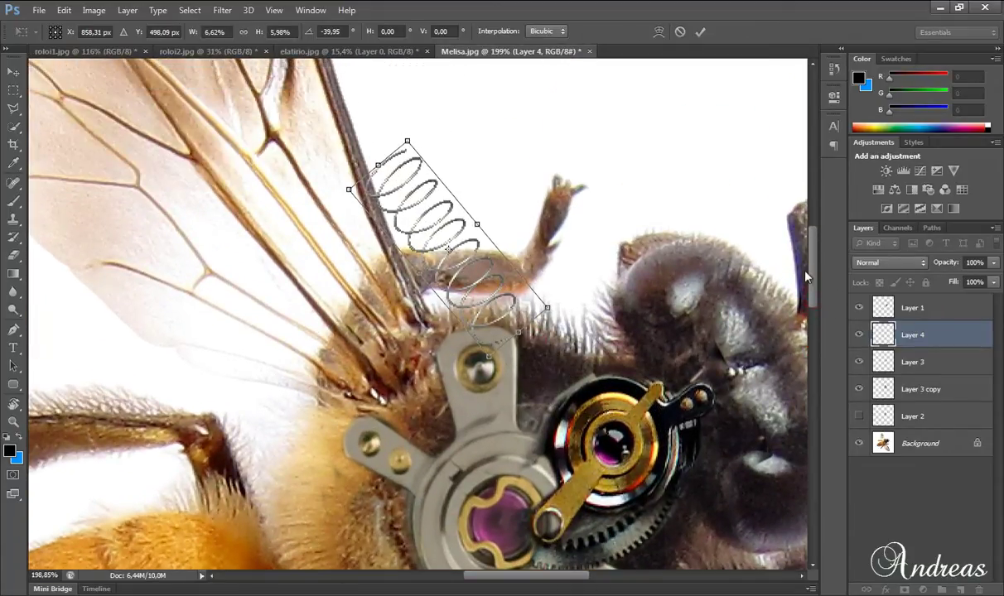
pyautogui.moveTo(331, 152); pyautogui.dragTo(356, 137)
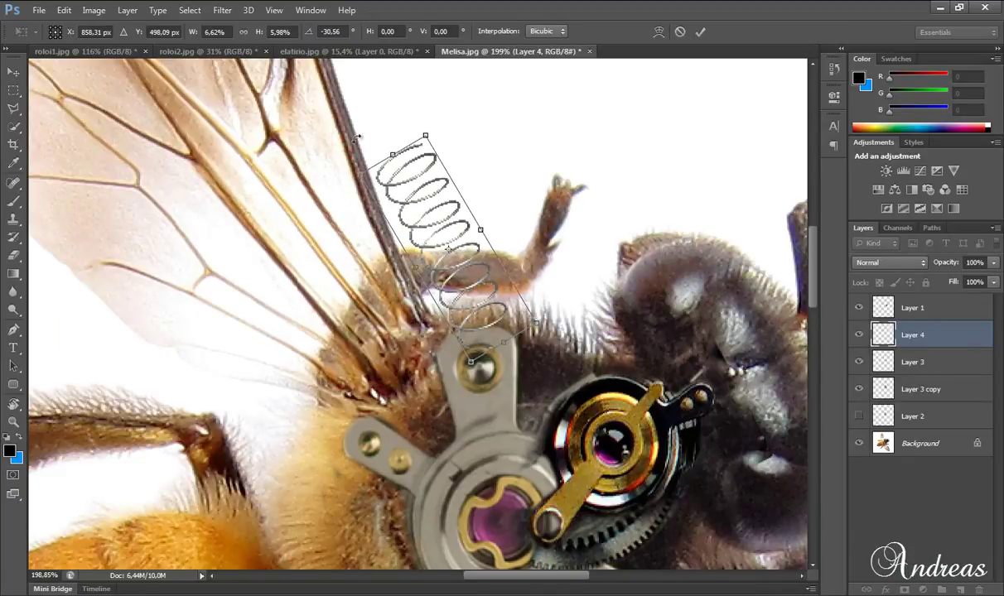
pyautogui.moveTo(361, 175); pyautogui.dragTo(367, 172)
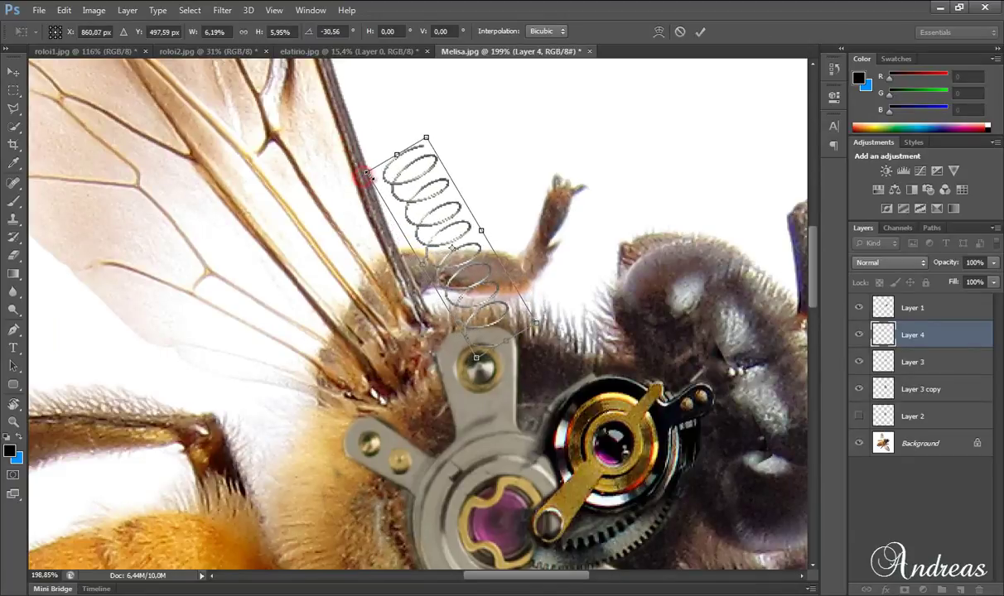
# Flip, rotate and lengthen the Layer 4 spring along the wing vein to the clockwork
pyautogui.rightClick(417, 236)
pyautogui.click(478, 428)
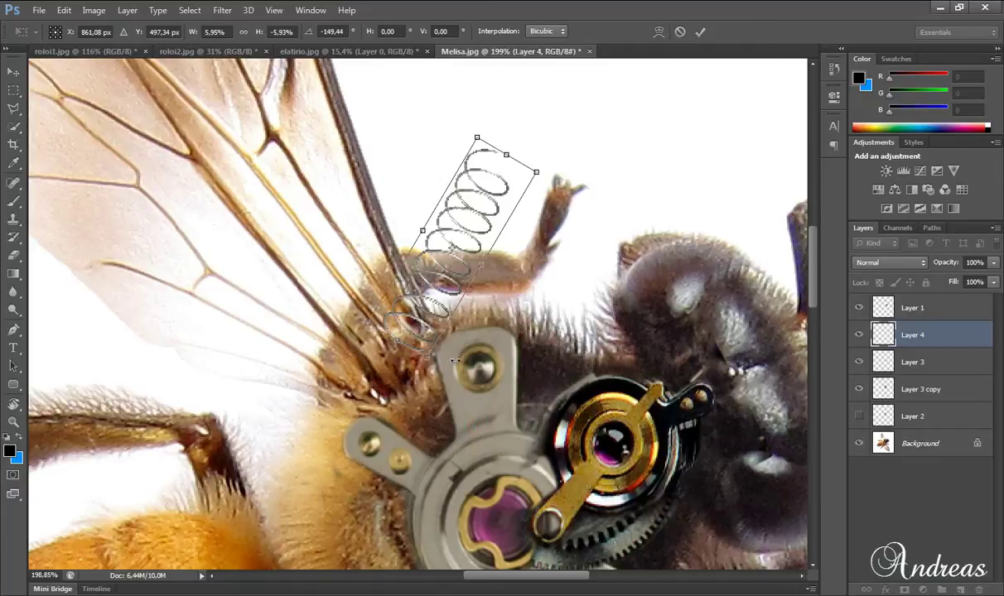
pyautogui.rightClick(417, 287)
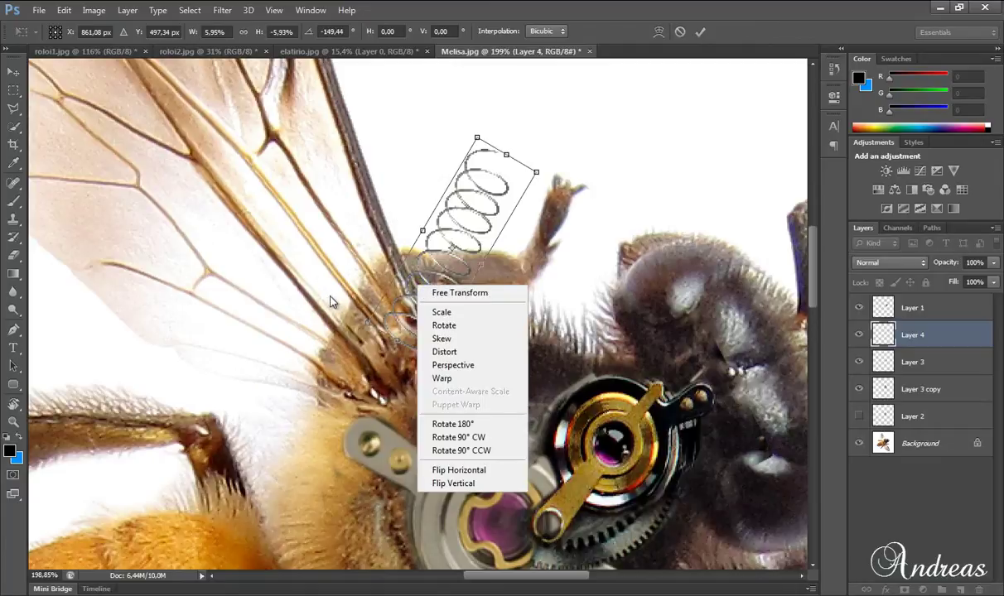
pyautogui.click(460, 478)
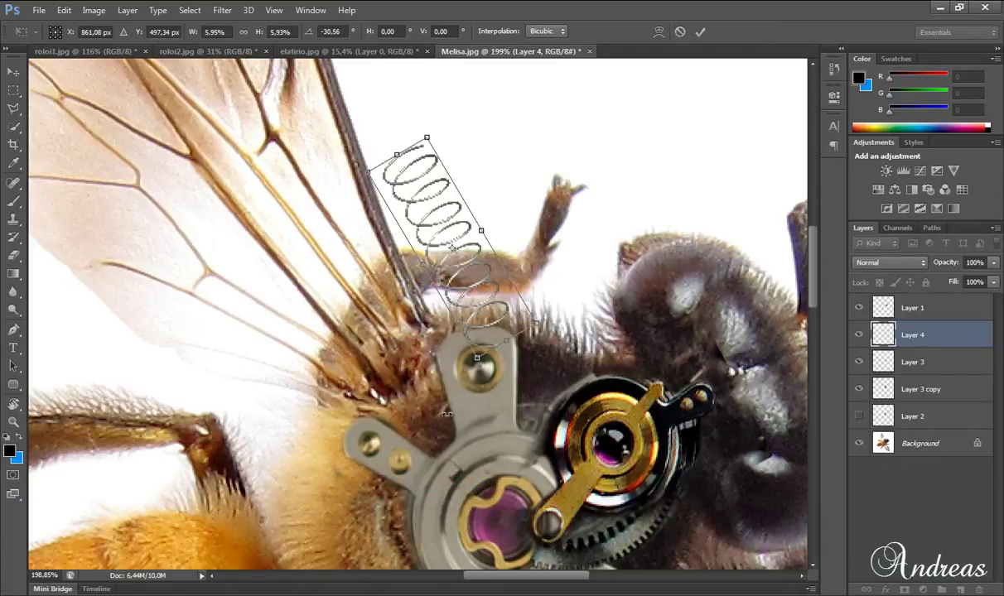
pyautogui.moveTo(458, 137)
pyautogui.mouseDown()
pyautogui.moveTo(362, 160)
pyautogui.moveTo(381, 157)
pyautogui.mouseUp()
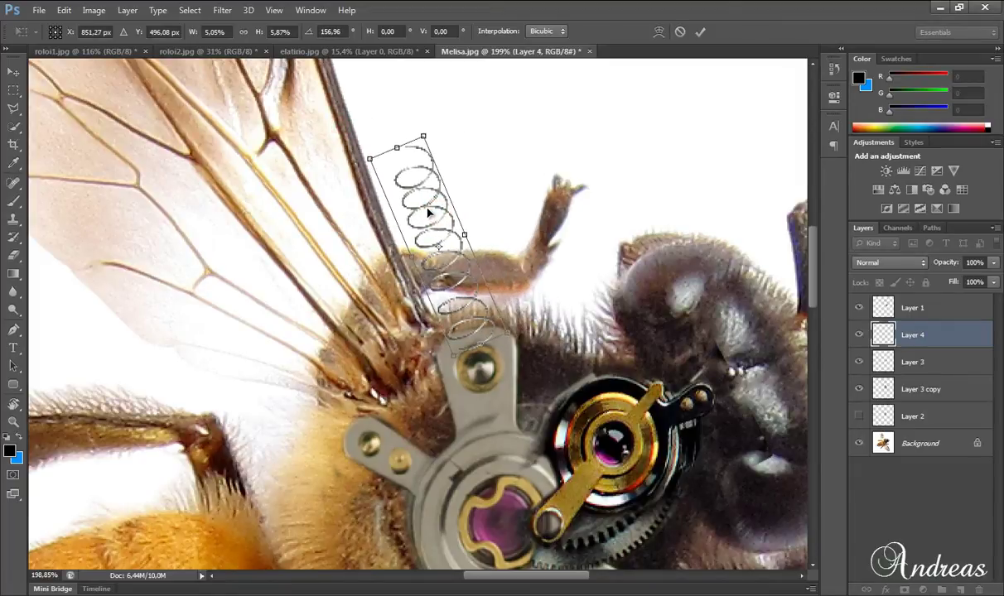
pyautogui.moveTo(398, 144); pyautogui.dragTo(380, 102)
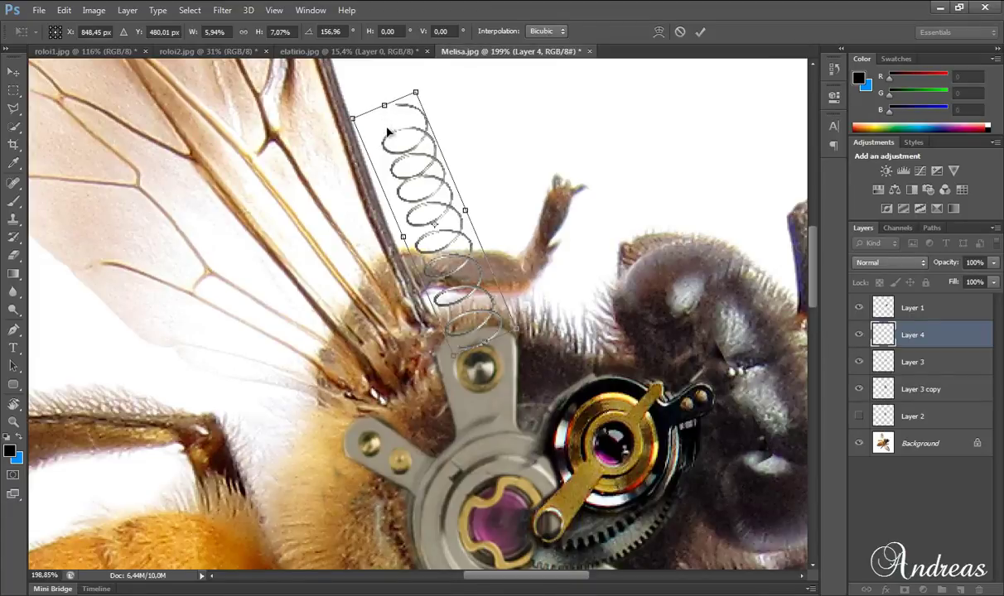
pyautogui.rightClick(387, 130)
pyautogui.click(448, 312)
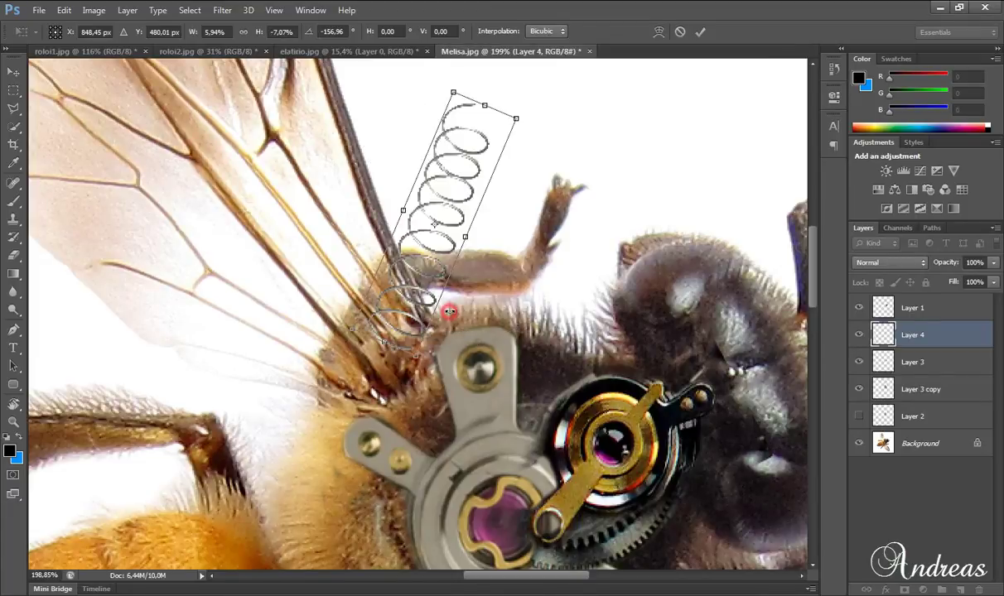
pyautogui.moveTo(301, 262); pyautogui.dragTo(498, 132)
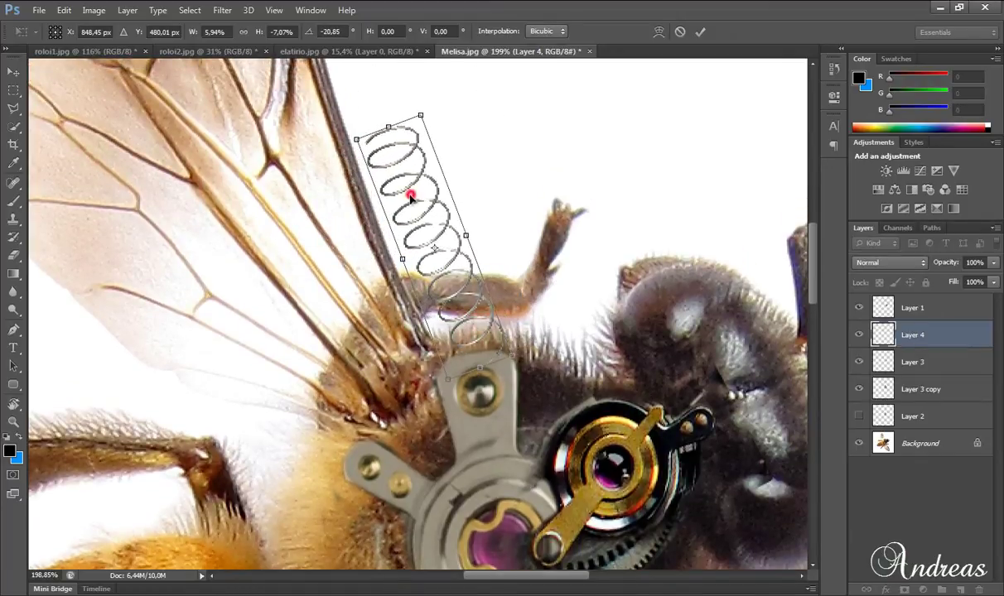
pyautogui.moveTo(411, 196); pyautogui.dragTo(405, 205)
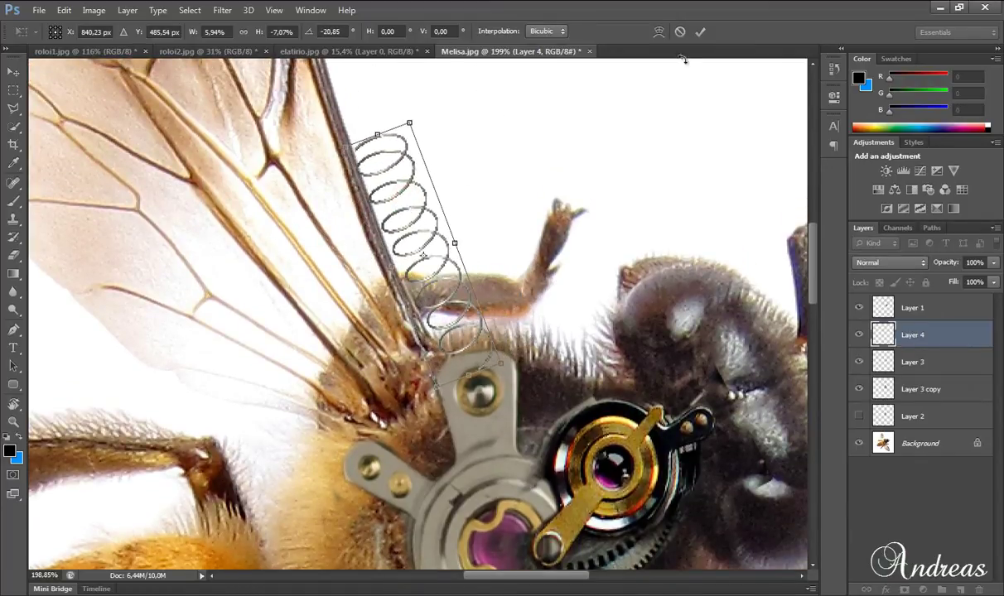
# Warp the Layer 4 spring into a gentle curve following the wing's edge
pyautogui.click(660, 32)
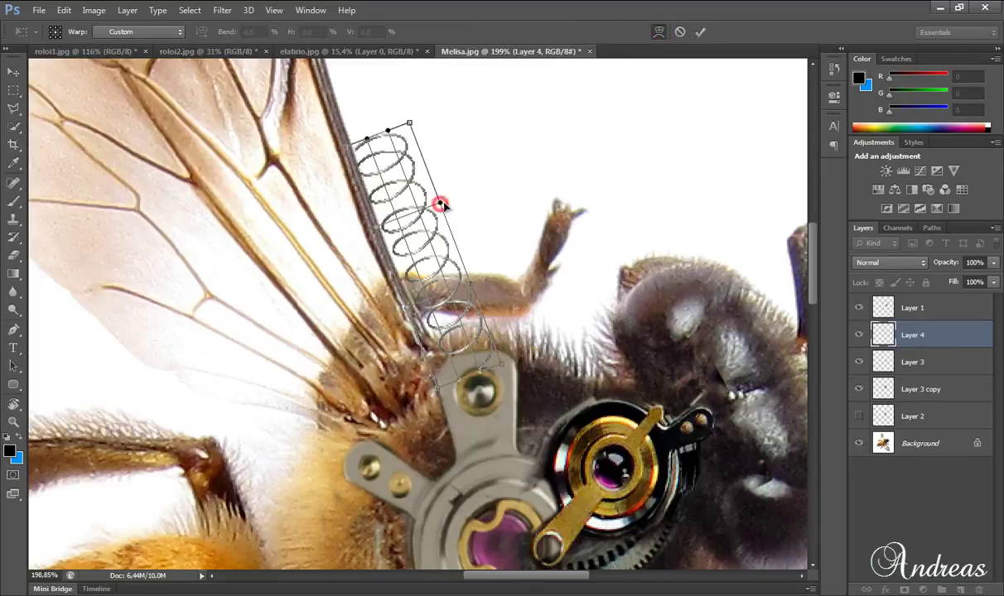
pyautogui.moveTo(442, 204); pyautogui.dragTo(458, 197)
pyautogui.moveTo(448, 264); pyautogui.dragTo(420, 269)
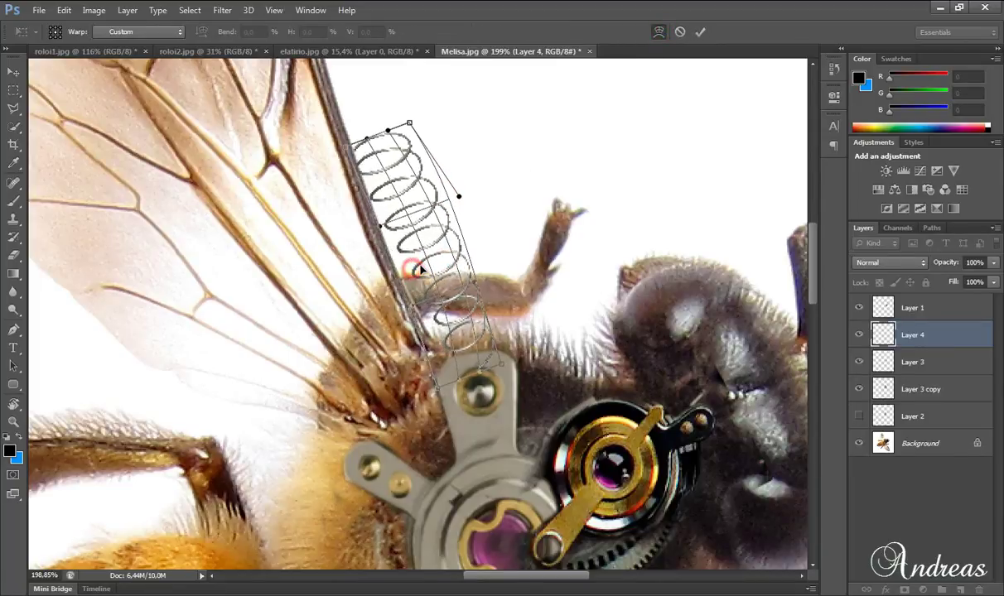
pyautogui.moveTo(380, 225); pyautogui.dragTo(401, 222)
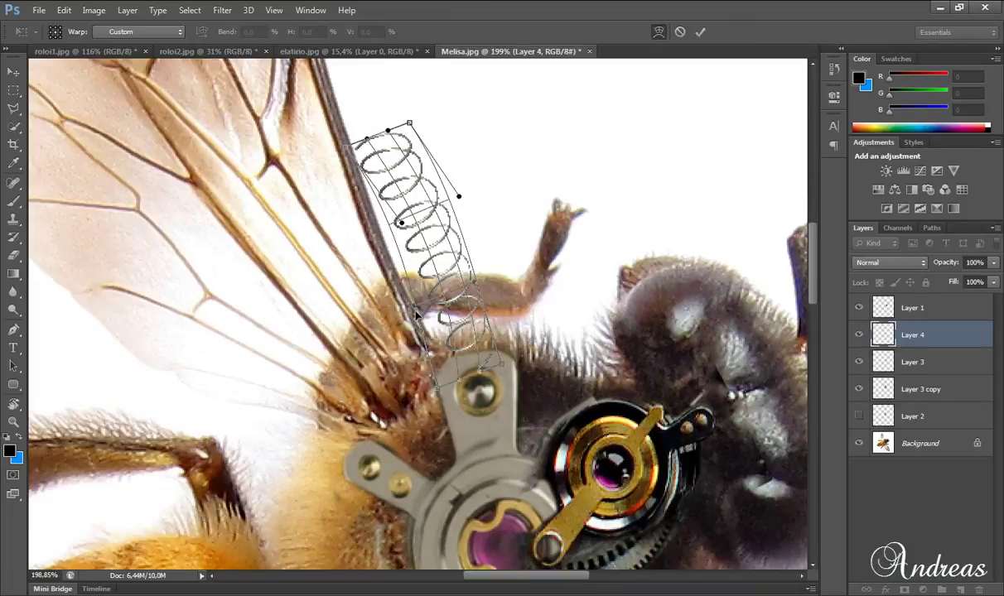
pyautogui.scroll(2, 419, 309)
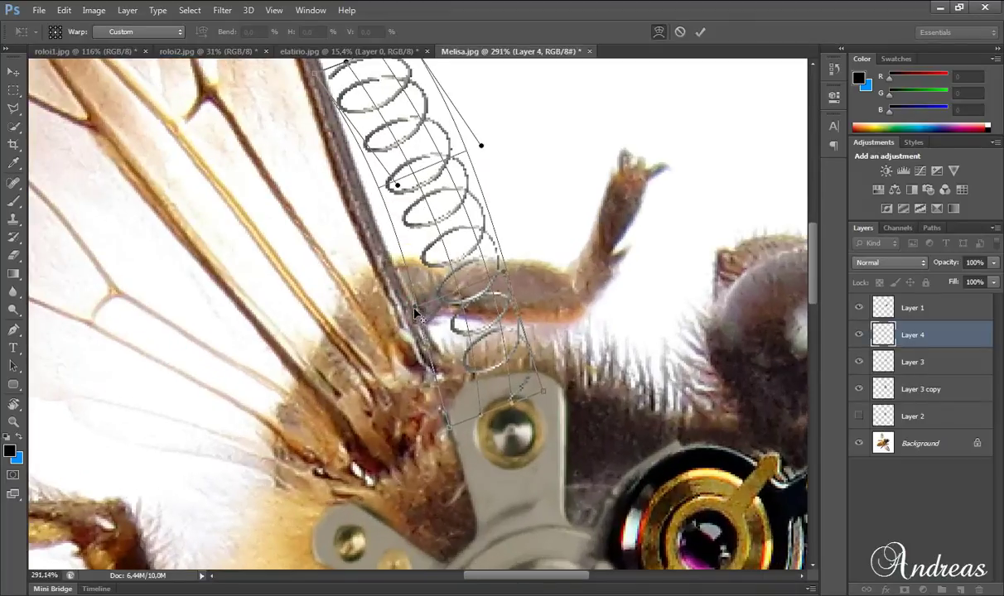
pyautogui.scroll(2, 418, 308)
pyautogui.moveTo(423, 309); pyautogui.dragTo(419, 307)
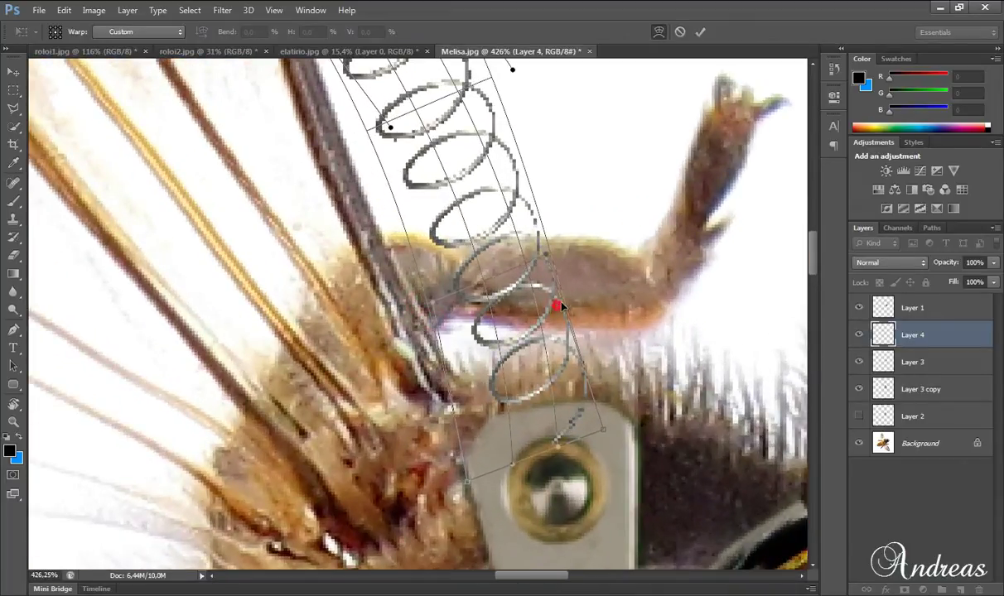
pyautogui.moveTo(531, 292); pyautogui.dragTo(616, 292)
# Widen the spring's loops toward the bottom and refine its curve and lower end
pyautogui.moveTo(818, 253); pyautogui.dragTo(818, 232)
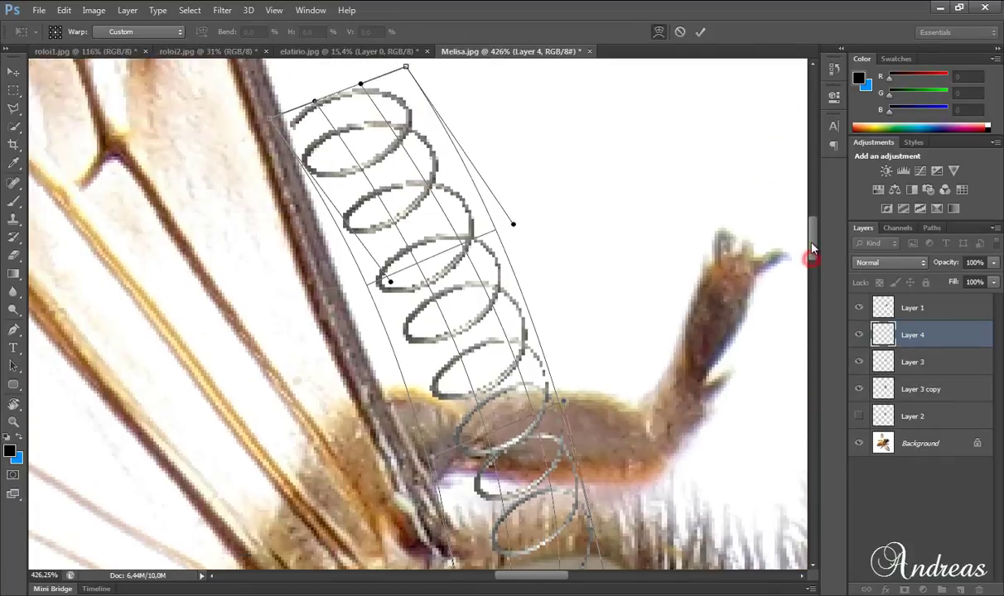
pyautogui.moveTo(363, 291)
pyautogui.mouseDown()
pyautogui.moveTo(405, 254)
pyautogui.moveTo(381, 232)
pyautogui.moveTo(406, 217)
pyautogui.mouseUp()
pyautogui.moveTo(487, 337)
pyautogui.mouseDown()
pyautogui.moveTo(525, 351)
pyautogui.moveTo(509, 351)
pyautogui.mouseUp()
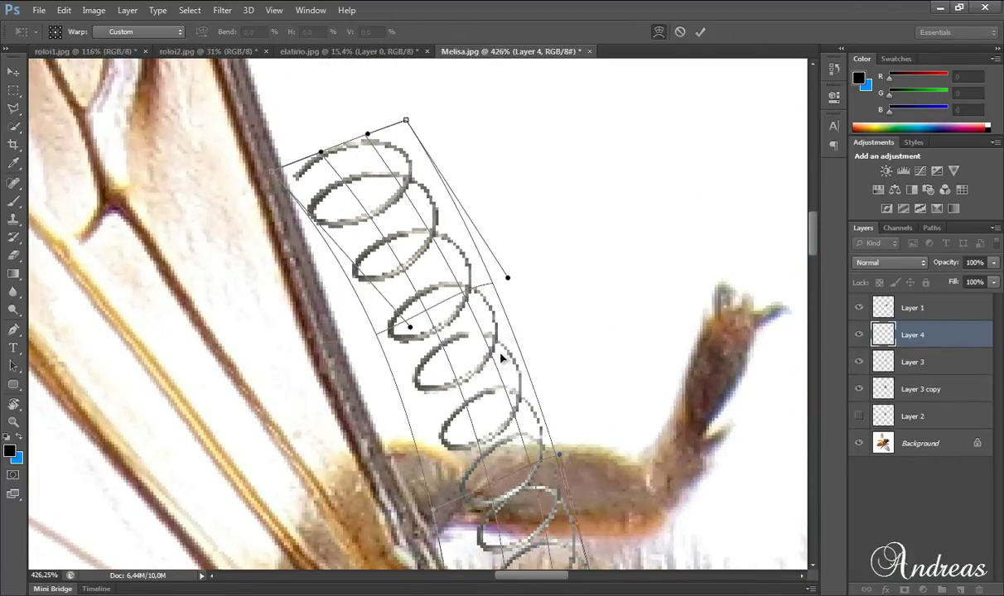
pyautogui.moveTo(553, 457); pyautogui.dragTo(544, 454)
pyautogui.moveTo(533, 398); pyautogui.dragTo(547, 399)
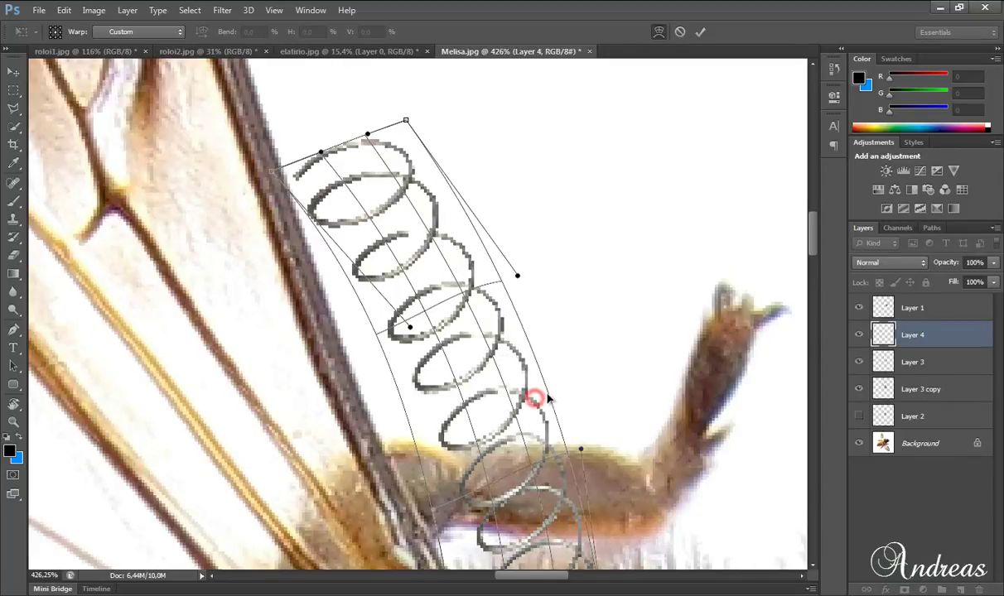
pyautogui.moveTo(478, 321); pyautogui.dragTo(417, 276)
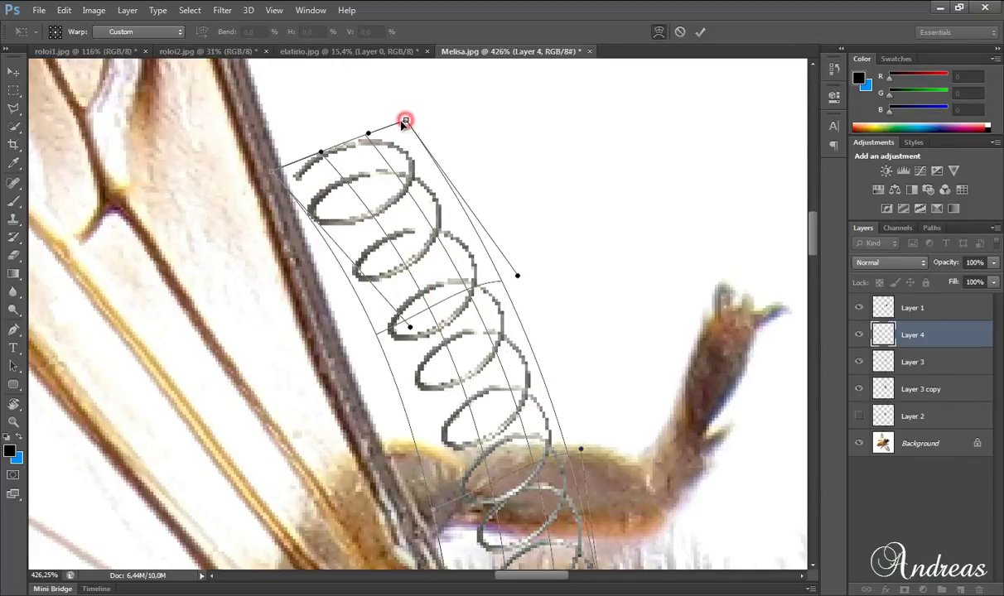
pyautogui.moveTo(403, 121); pyautogui.dragTo(396, 121)
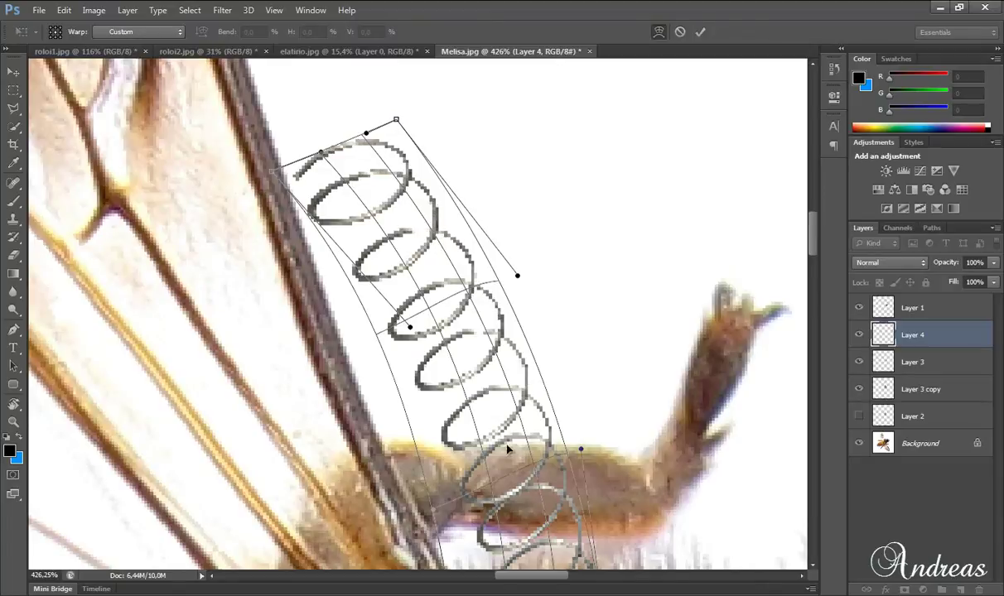
pyautogui.moveTo(508, 448); pyautogui.dragTo(459, 397)
pyautogui.moveTo(520, 419); pyautogui.dragTo(531, 406)
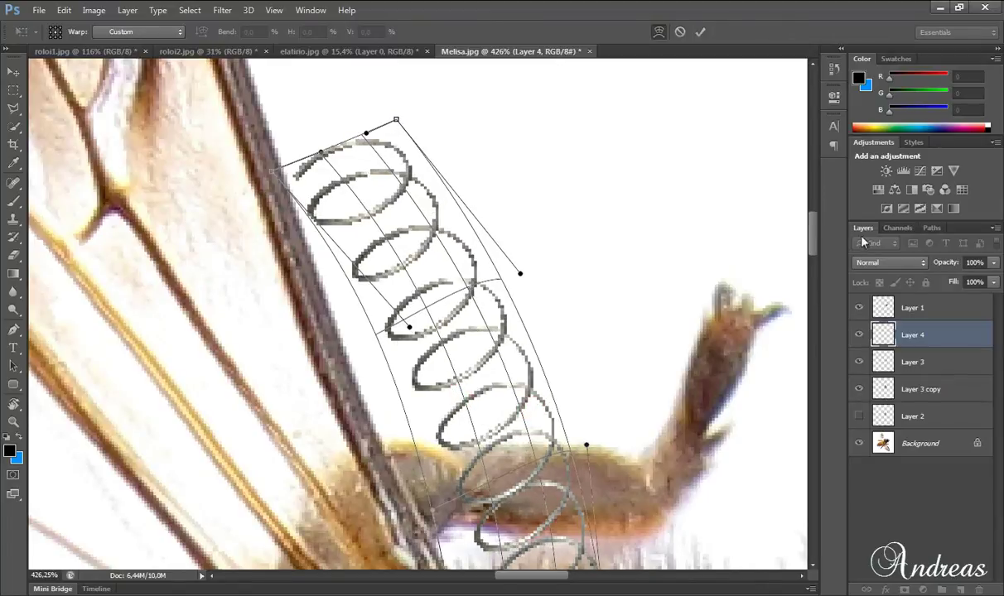
pyautogui.moveTo(815, 238); pyautogui.dragTo(816, 234)
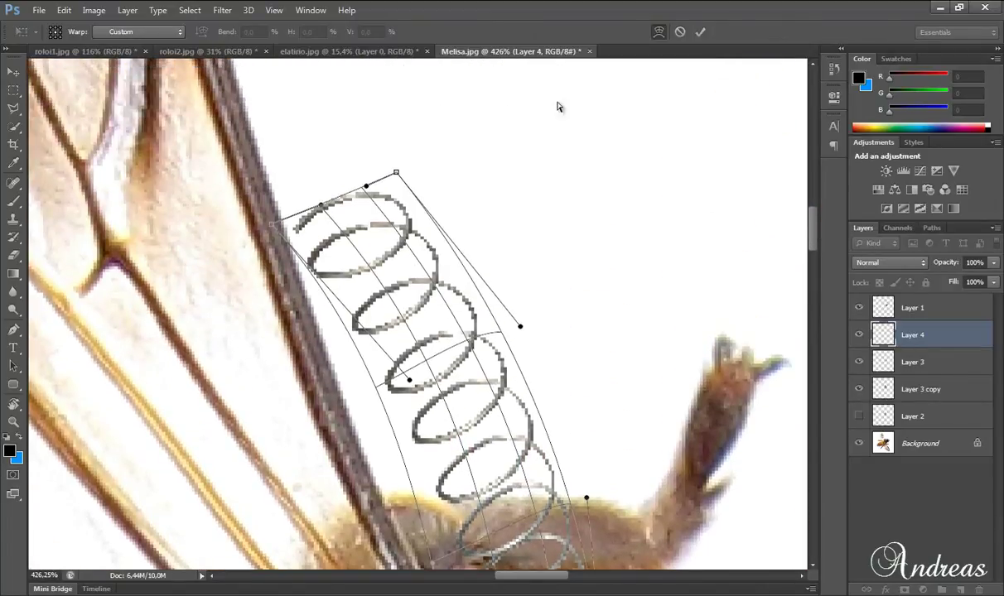
# Apply the spring warp and bring the roloi1.jpg watch photo to the front
pyautogui.click(700, 31)
pyautogui.press('e')
pyautogui.scroll(-3, 632, 276)
pyautogui.scroll(-2, 613, 274)
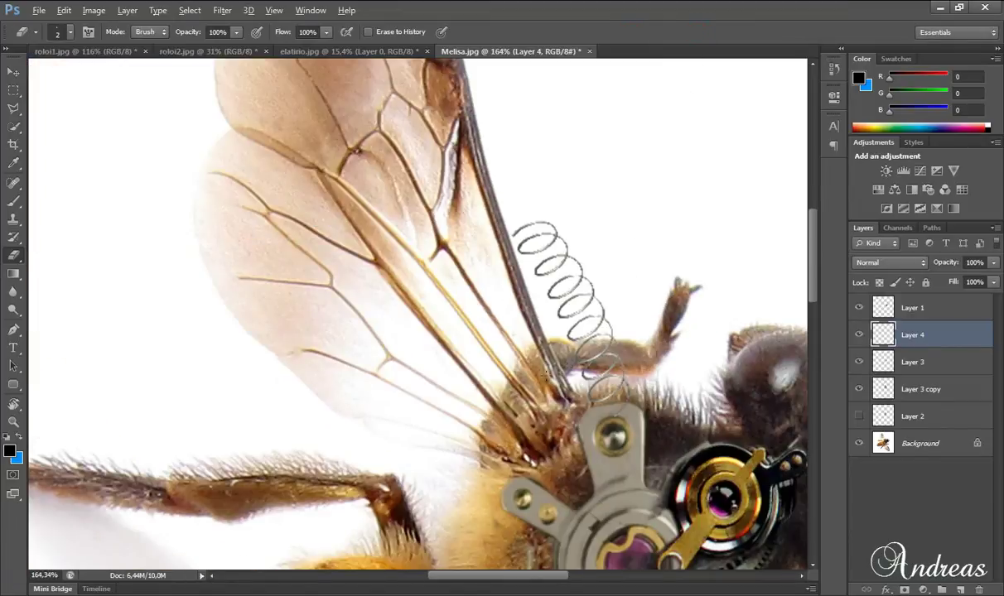
pyautogui.click(348, 51)
pyautogui.click(230, 50)
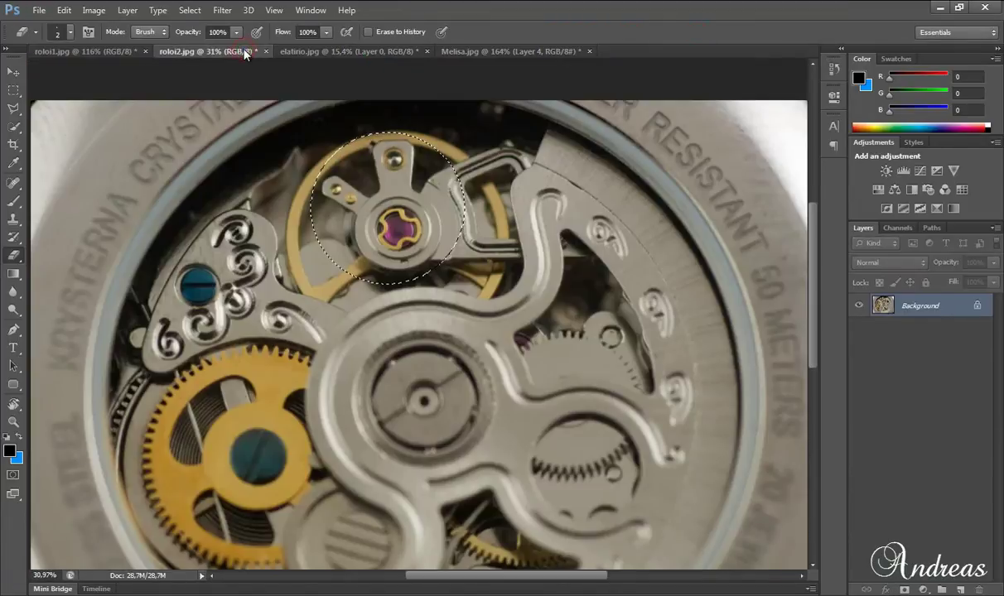
pyautogui.click(107, 55)
pyautogui.moveTo(815, 360); pyautogui.dragTo(817, 259)
# Select a round black screw with the Elliptical Marquee and drag it into Melisa.jpg
pyautogui.click(13, 89)
pyautogui.rightClick(13, 90)
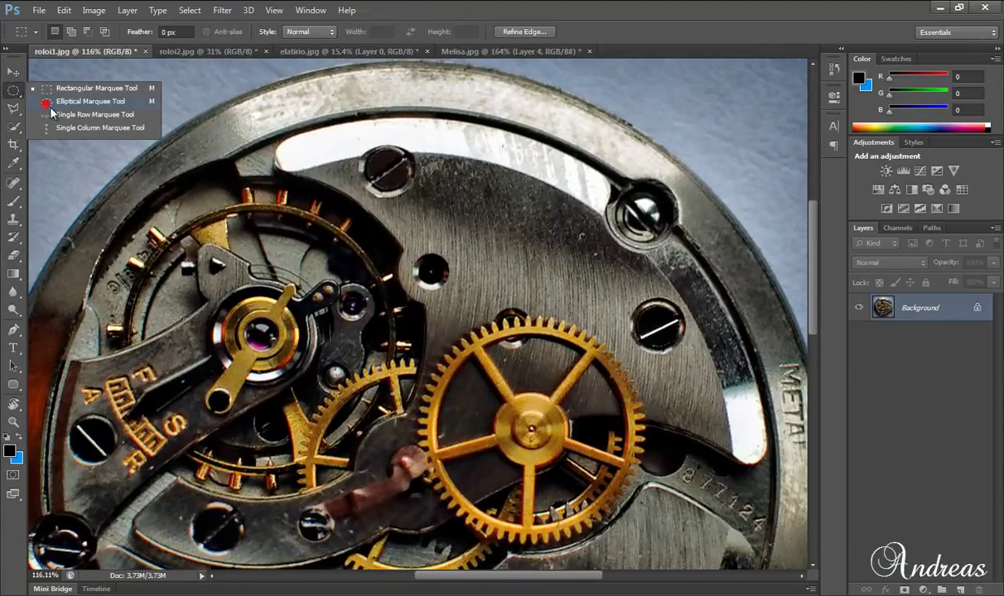
pyautogui.click(66, 93)
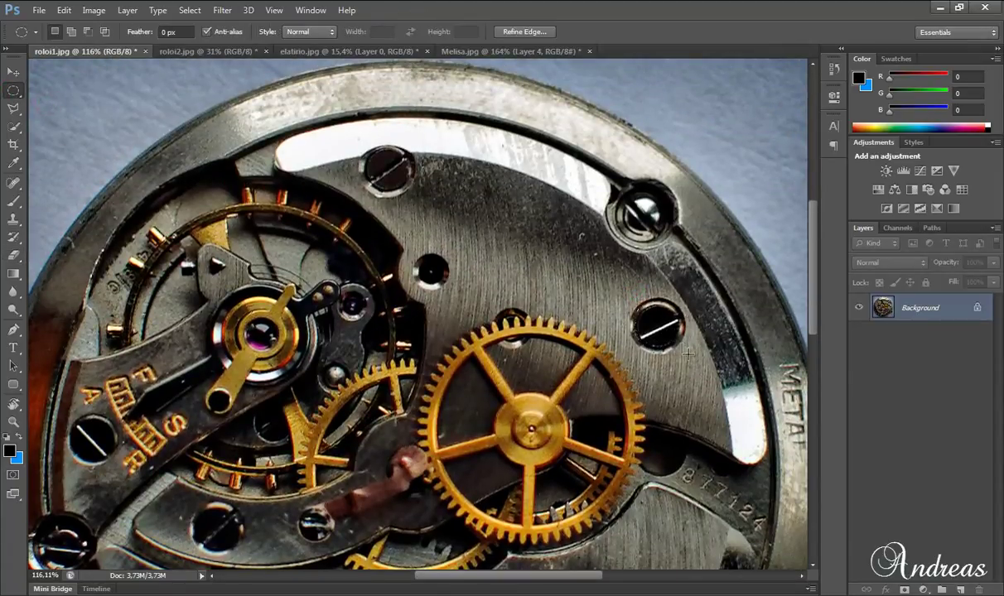
pyautogui.moveTo(668, 328); pyautogui.dragTo(663, 337)
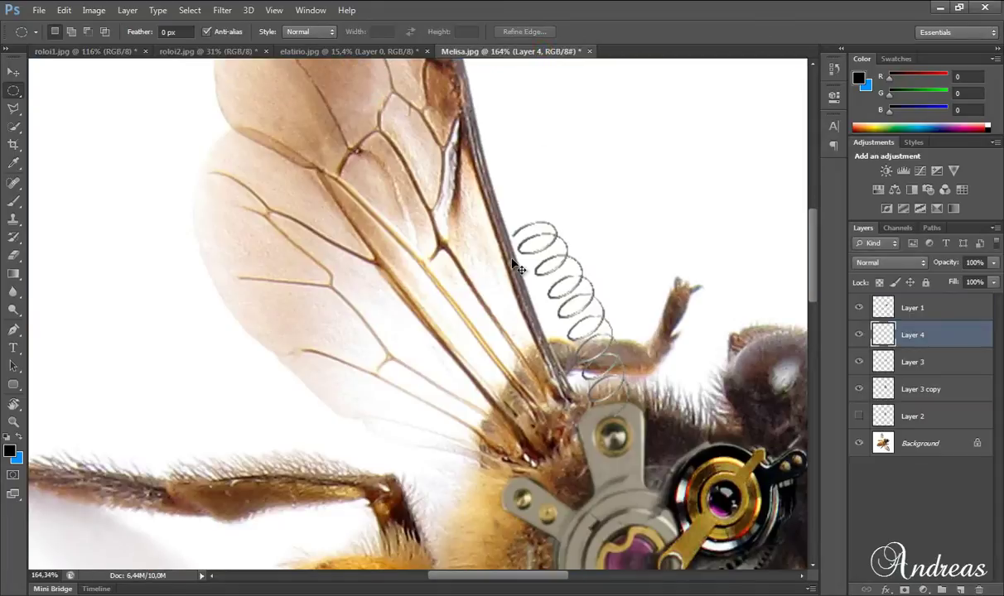
pyautogui.moveTo(550, 51)
pyautogui.mouseDown()
pyautogui.moveTo(420, 313)
pyautogui.moveTo(506, 238)
pyautogui.mouseUp()
# Shrink the screw to about 60%, rotate it ~17°, and seat it on the spring's top end
pyautogui.click(13, 72)
pyautogui.hotkey('ctrl', 't')
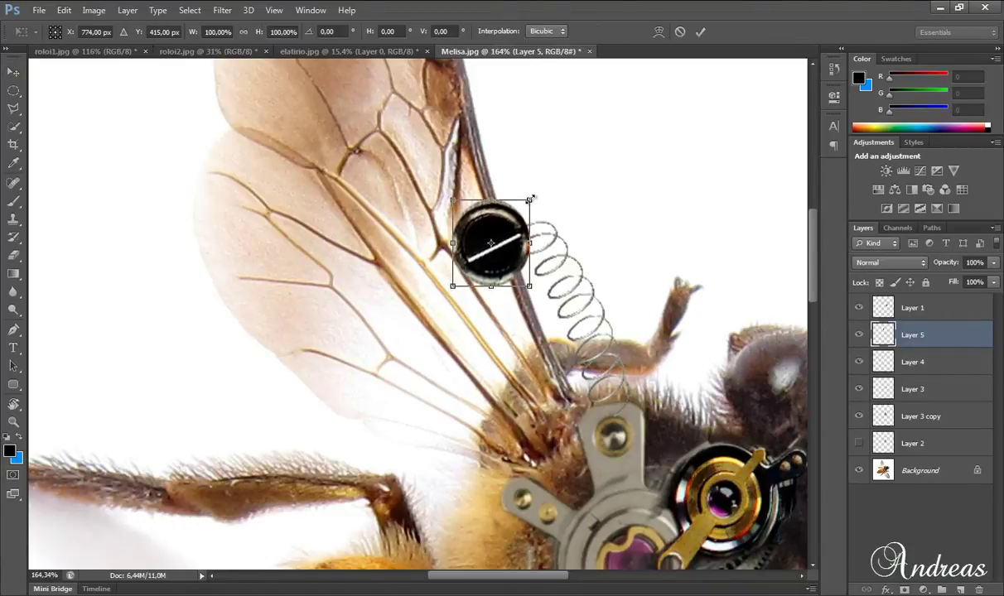
pyautogui.moveTo(530, 199); pyautogui.dragTo(499, 237)
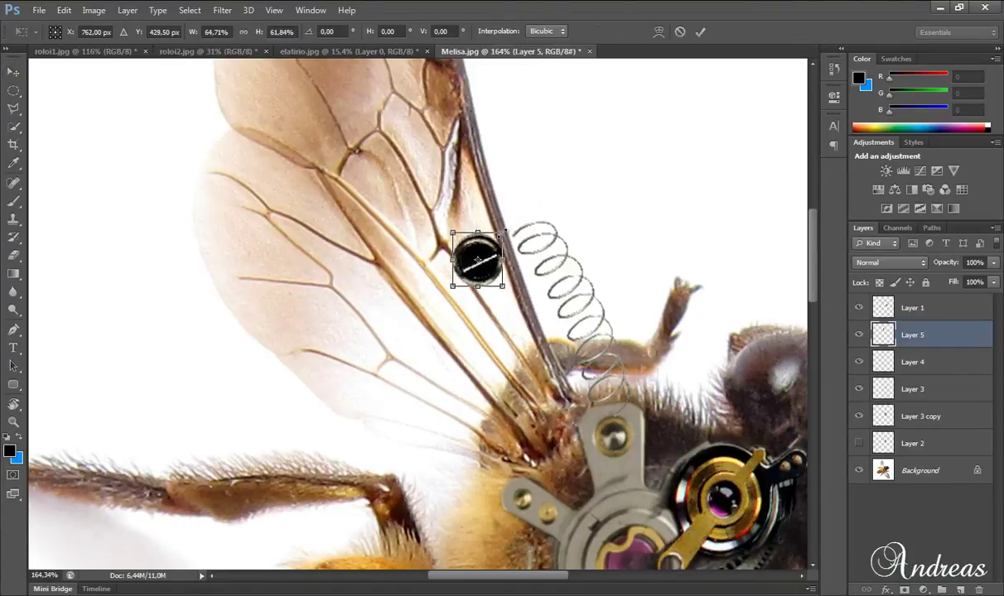
pyautogui.moveTo(425, 218); pyautogui.dragTo(419, 229)
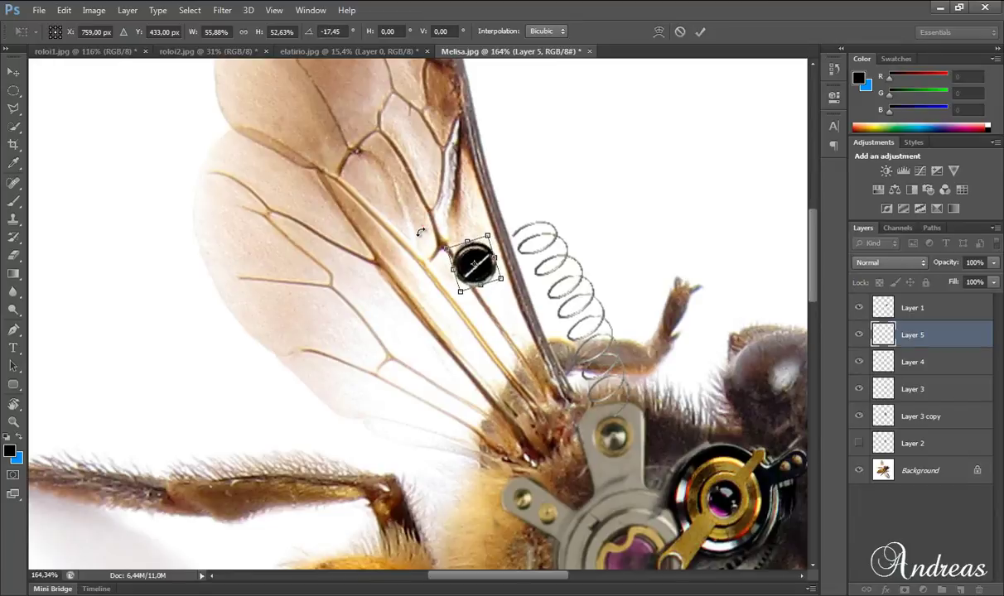
pyautogui.moveTo(492, 268); pyautogui.dragTo(513, 252)
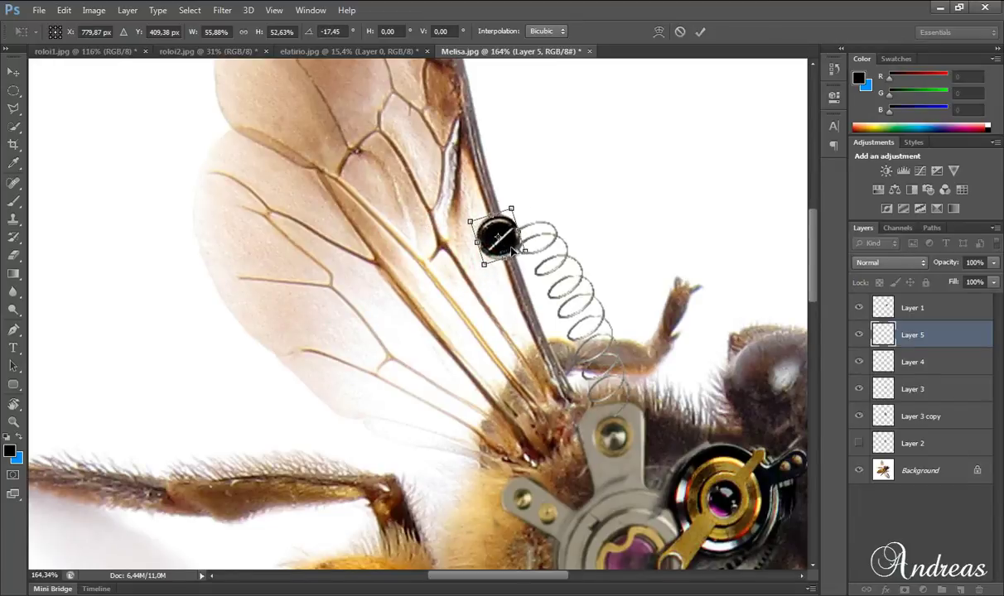
pyautogui.scroll(2, 514, 250)
pyautogui.scroll(2, 514, 250)
pyautogui.scroll(2, 513, 250)
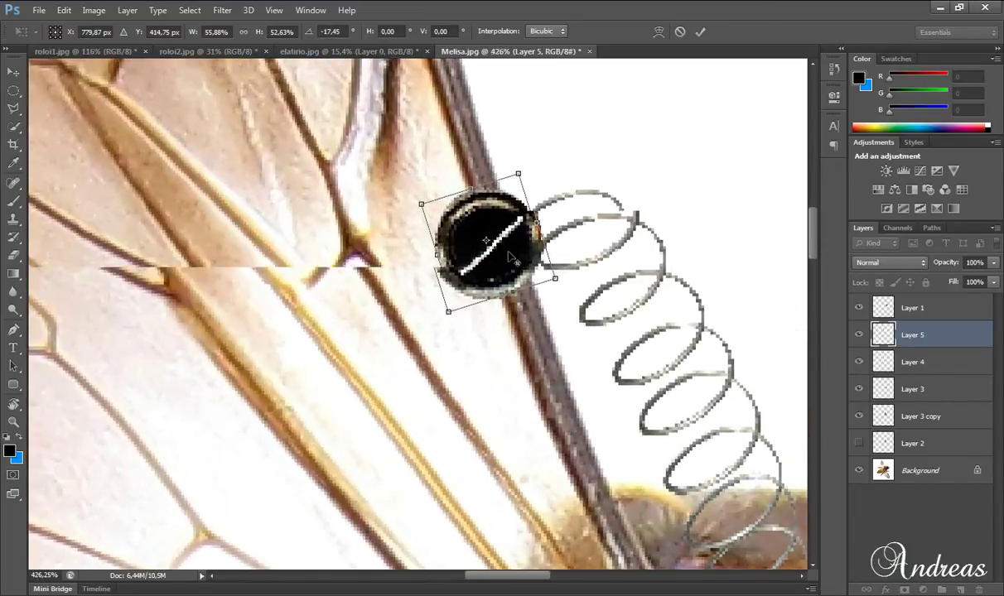
pyautogui.moveTo(555, 280); pyautogui.dragTo(535, 274)
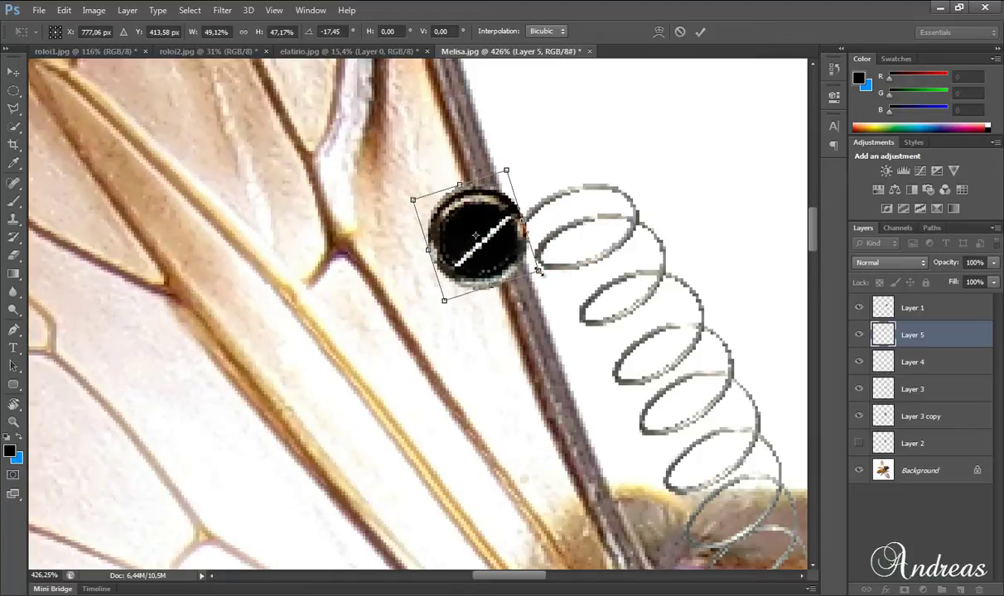
pyautogui.moveTo(435, 159); pyautogui.dragTo(448, 154)
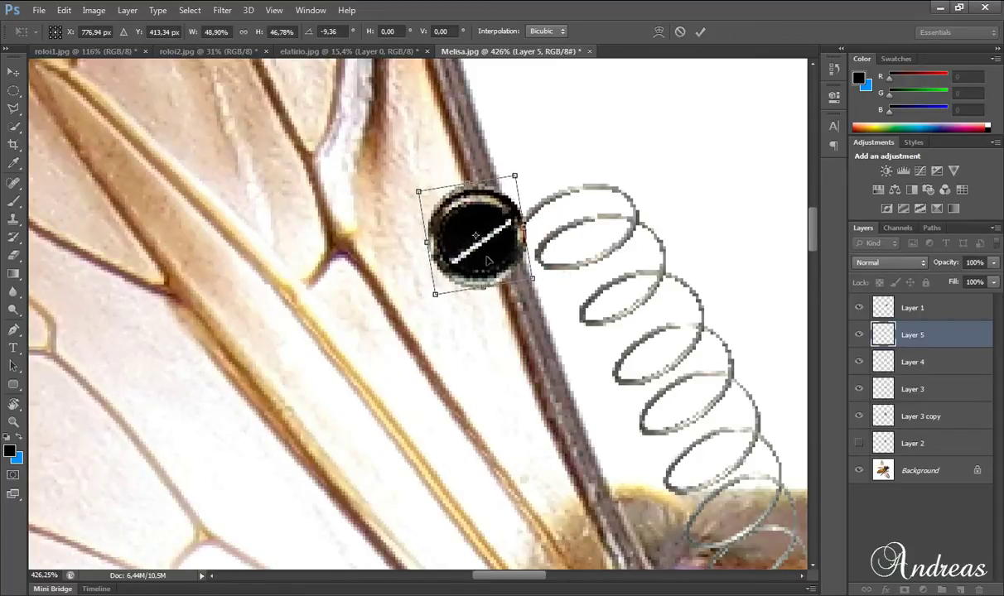
pyautogui.moveTo(488, 262); pyautogui.dragTo(512, 255)
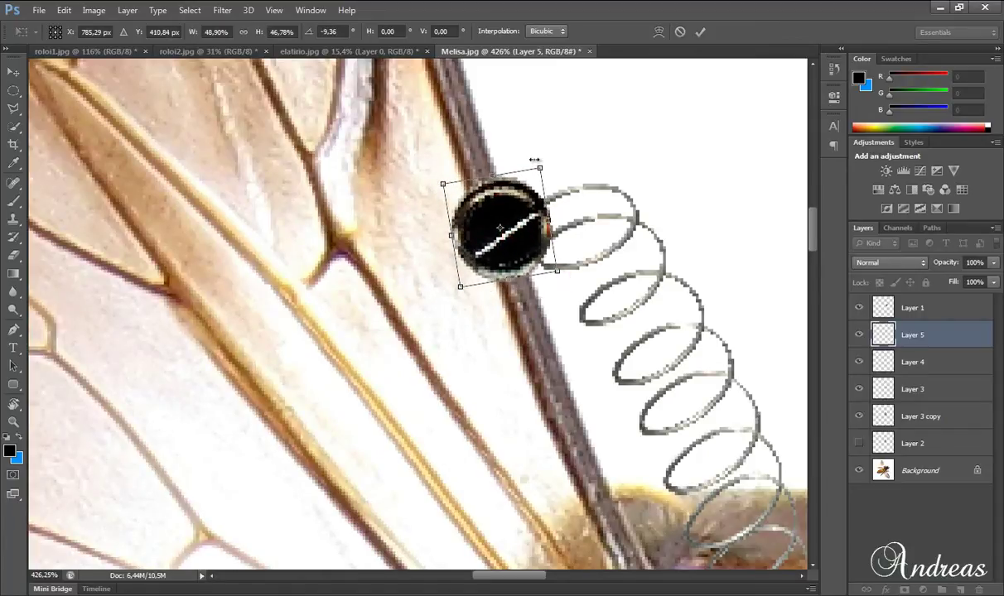
pyautogui.click(700, 31)
# Erase the grey rim and leftover specks from the screw's edge
pyautogui.scroll(1, 488, 257)
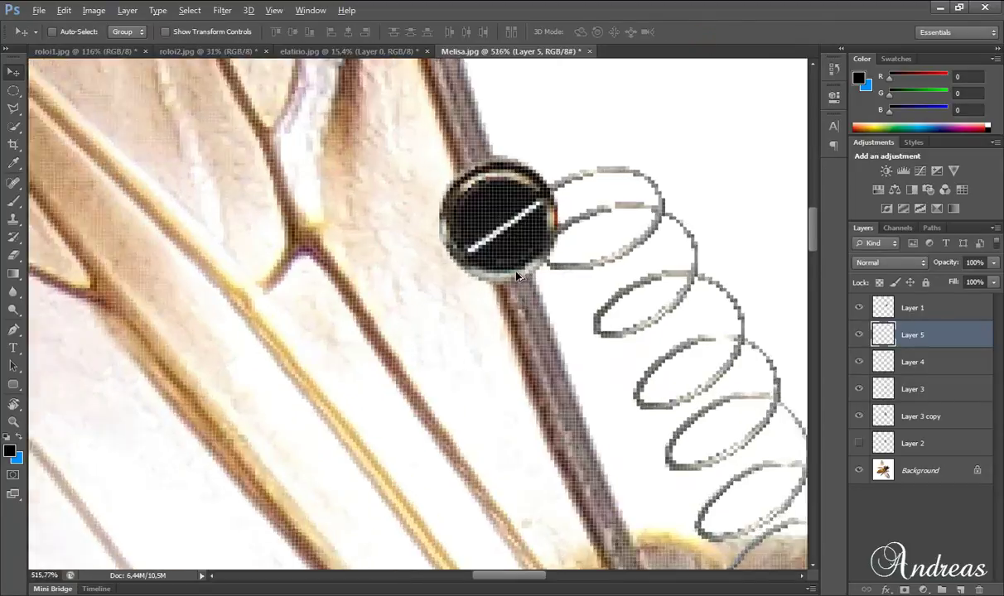
pyautogui.scroll(1, 488, 257)
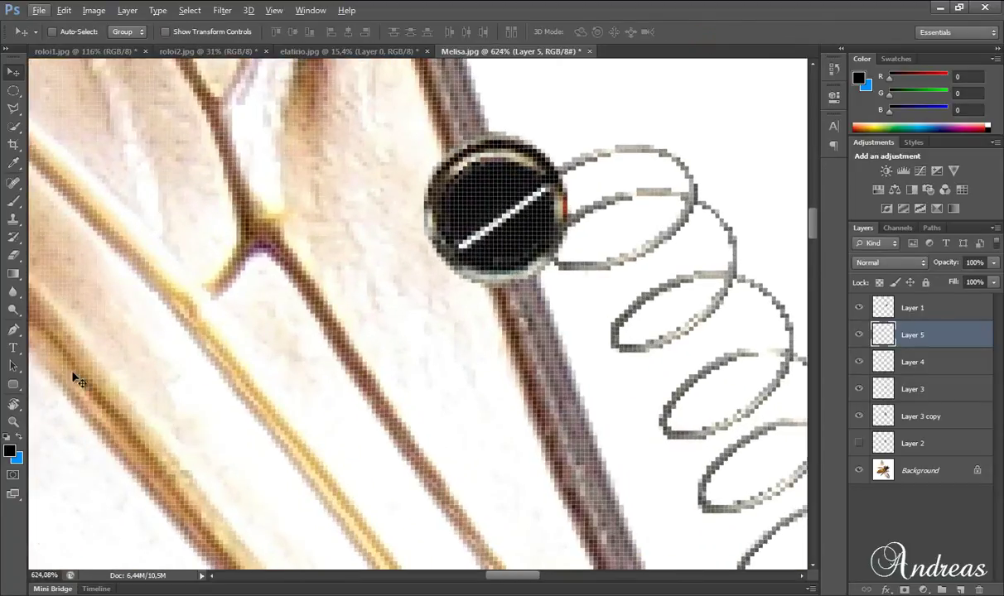
pyautogui.click(13, 255)
pyautogui.moveTo(537, 269); pyautogui.dragTo(480, 283)
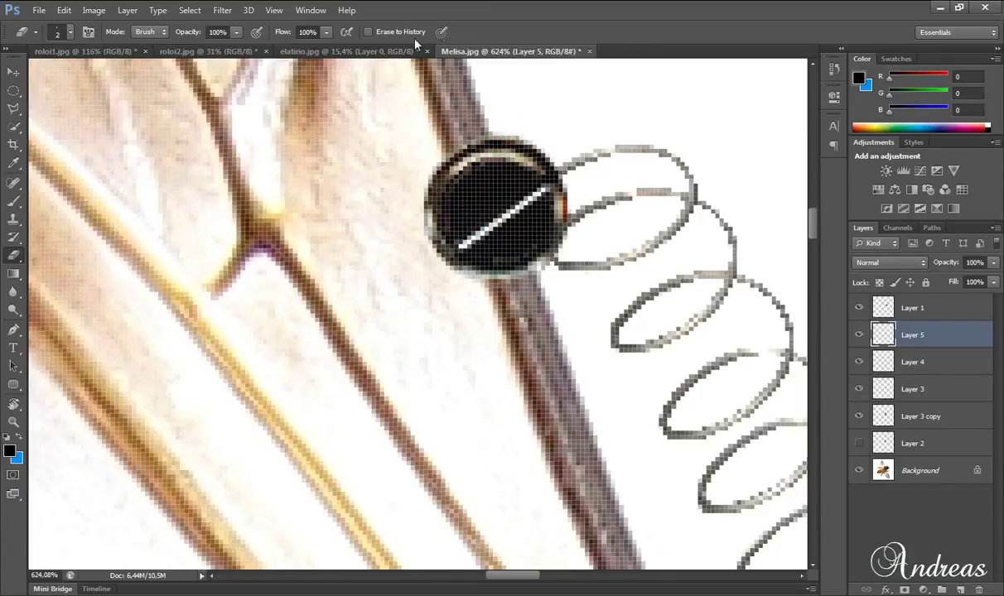
pyautogui.moveTo(548, 256); pyautogui.dragTo(494, 277)
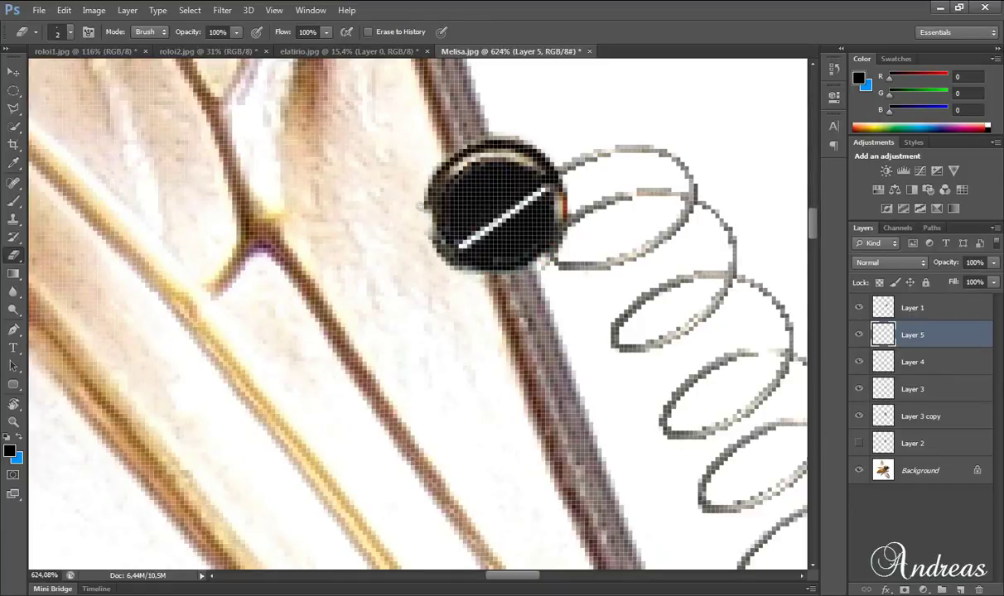
# Move the spring Layer 4 below Layer 3 and Layer 3 copy above it
pyautogui.scroll(-3, 403, 179)
pyautogui.scroll(-2, 390, 190)
pyautogui.scroll(-1, 387, 278)
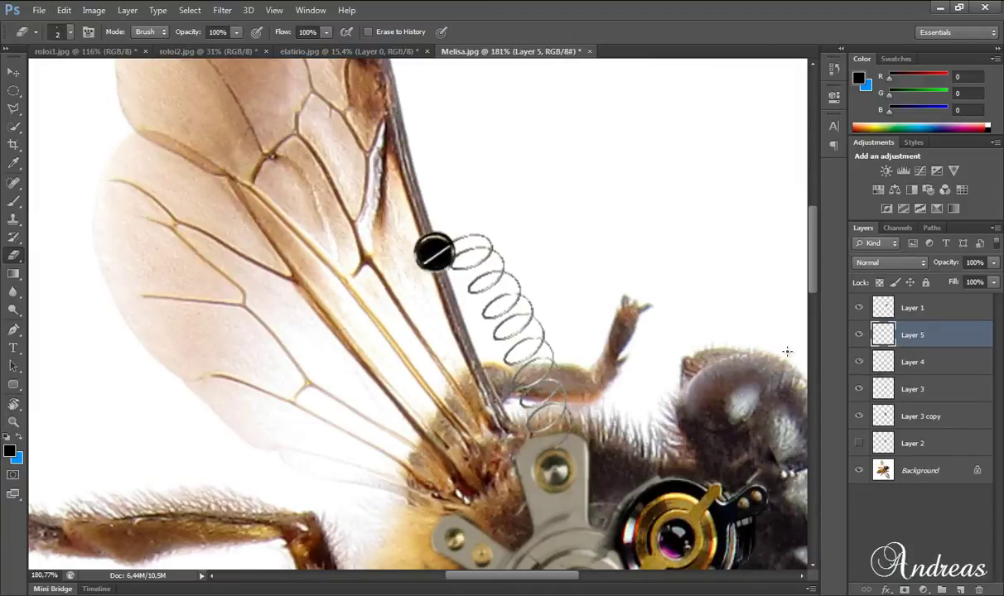
pyautogui.click(859, 334)
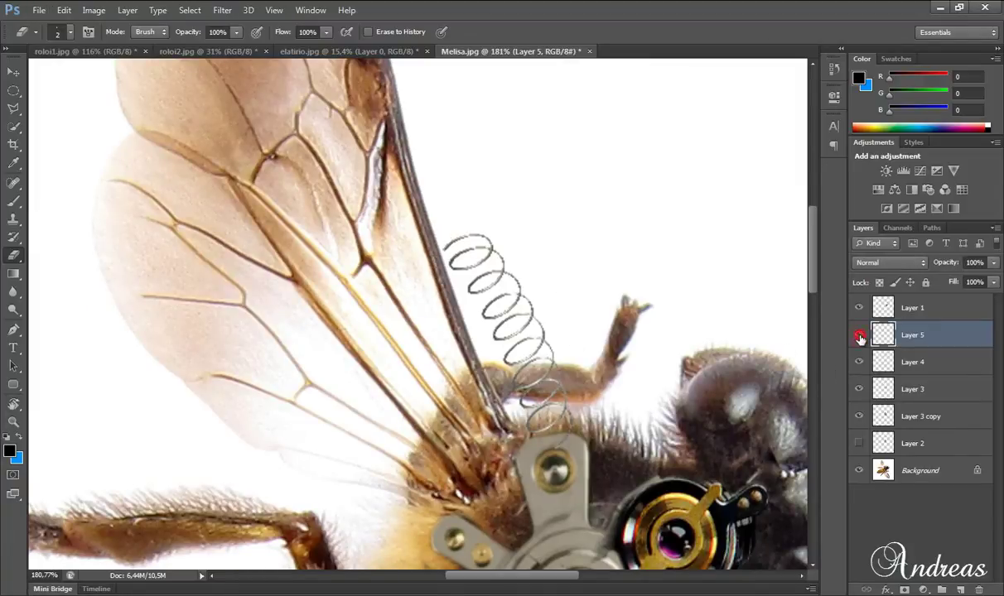
pyautogui.click(879, 362)
pyautogui.click(859, 362)
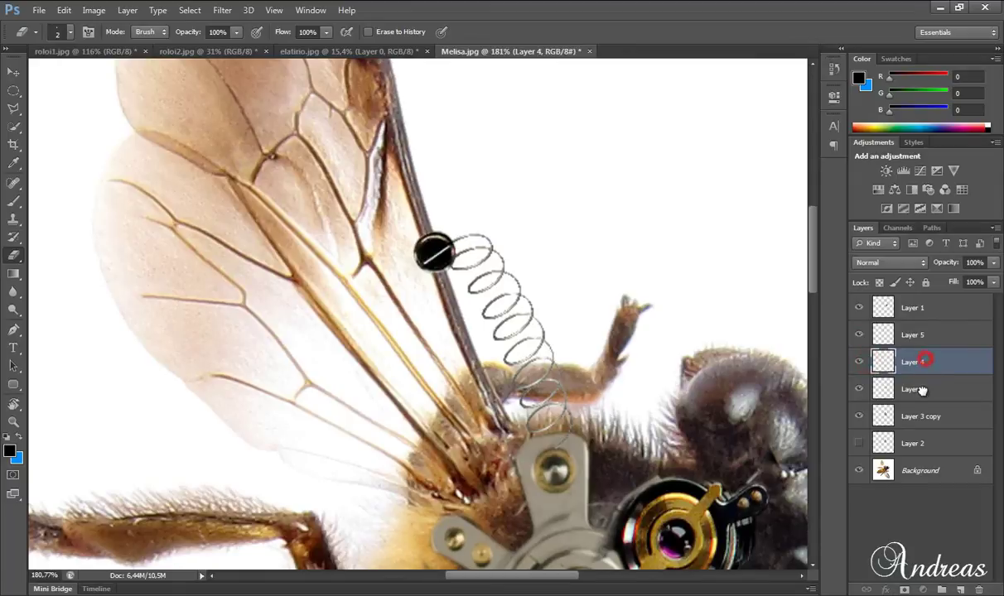
pyautogui.moveTo(880, 364); pyautogui.dragTo(911, 401)
pyautogui.click(932, 421)
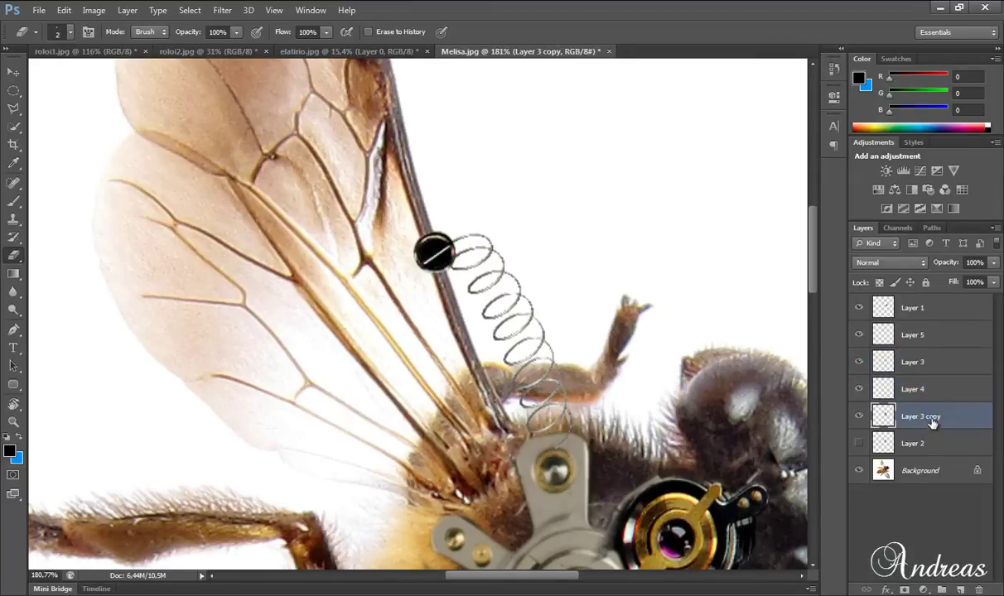
pyautogui.moveTo(936, 418); pyautogui.dragTo(891, 375)
pyautogui.click(920, 362)
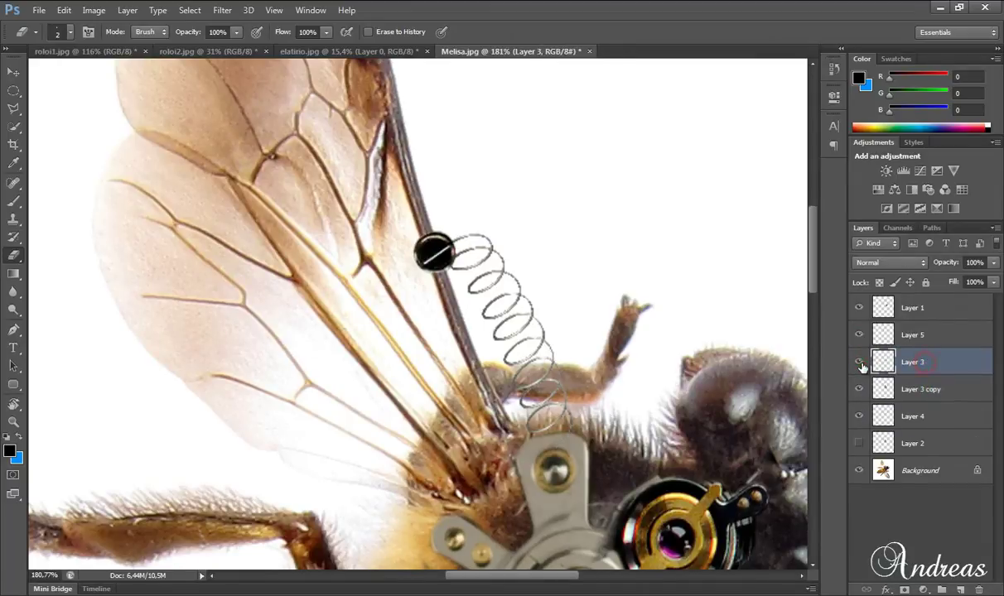
pyautogui.scroll(-2, 522, 353)
# Toggle visibility of Layer 3, Layer 3 copy and the spring layer to check them
pyautogui.scroll(-2, 522, 352)
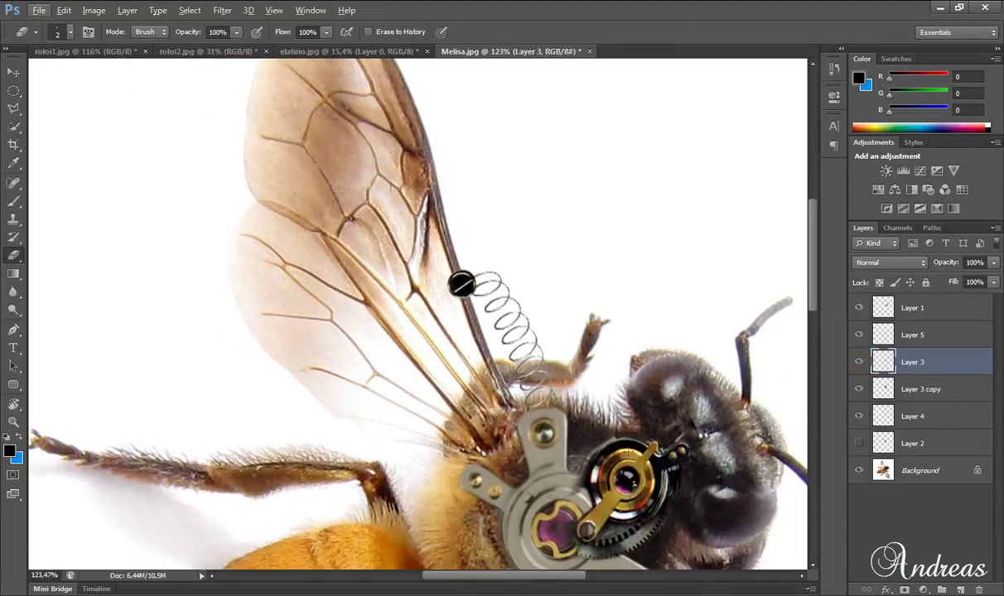
pyautogui.moveTo(813, 265); pyautogui.dragTo(813, 315)
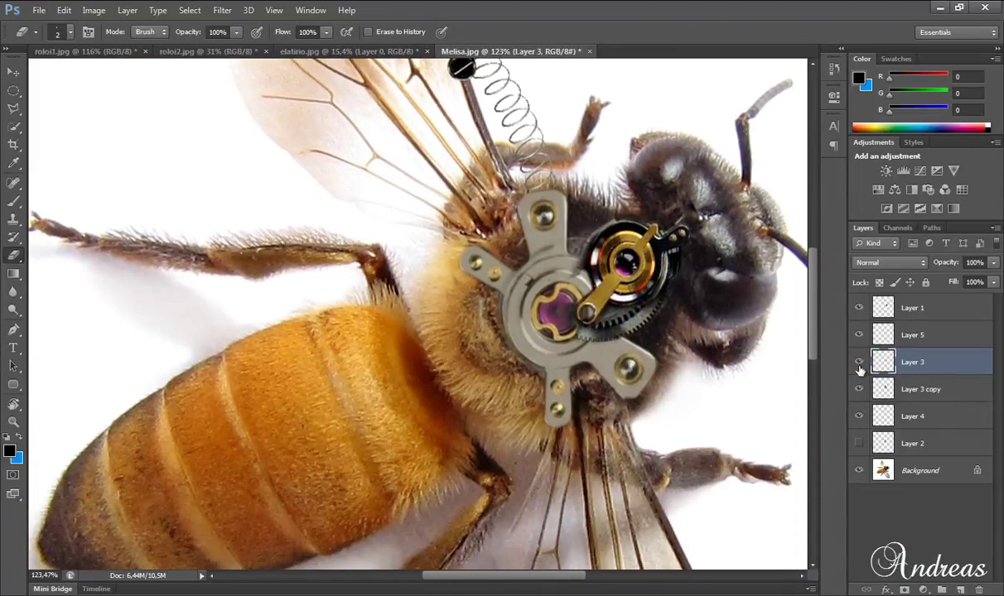
pyautogui.click(859, 340)
pyautogui.click(859, 361)
pyautogui.click(859, 390)
pyautogui.click(859, 416)
pyautogui.click(859, 417)
# Duplicate the Layer 4 spring, place the copy by the lower wing, and tilt it about 12°
pyautogui.click(882, 419)
pyautogui.hotkey('ctrl', 'j')
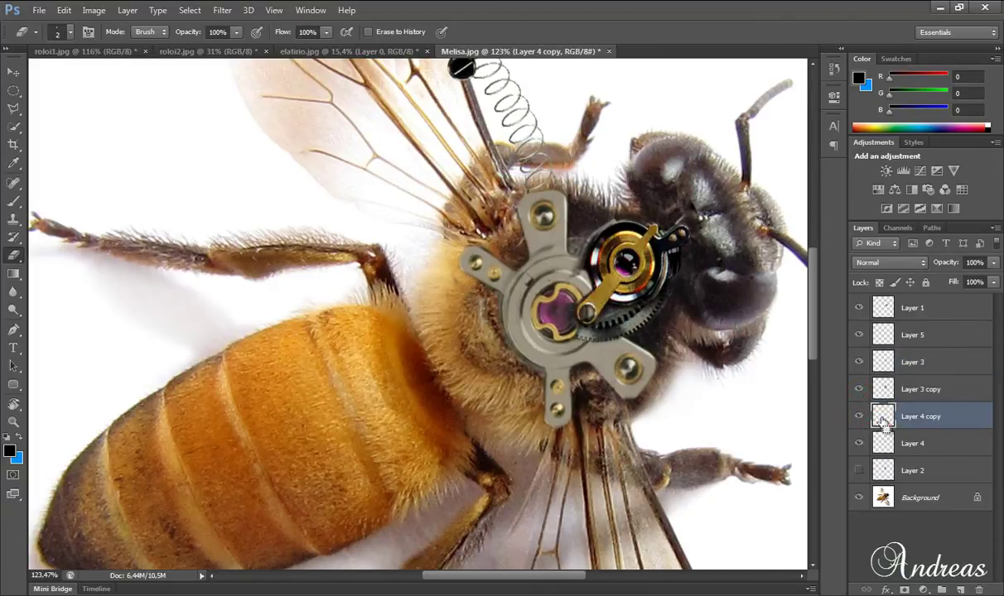
pyautogui.press('v')
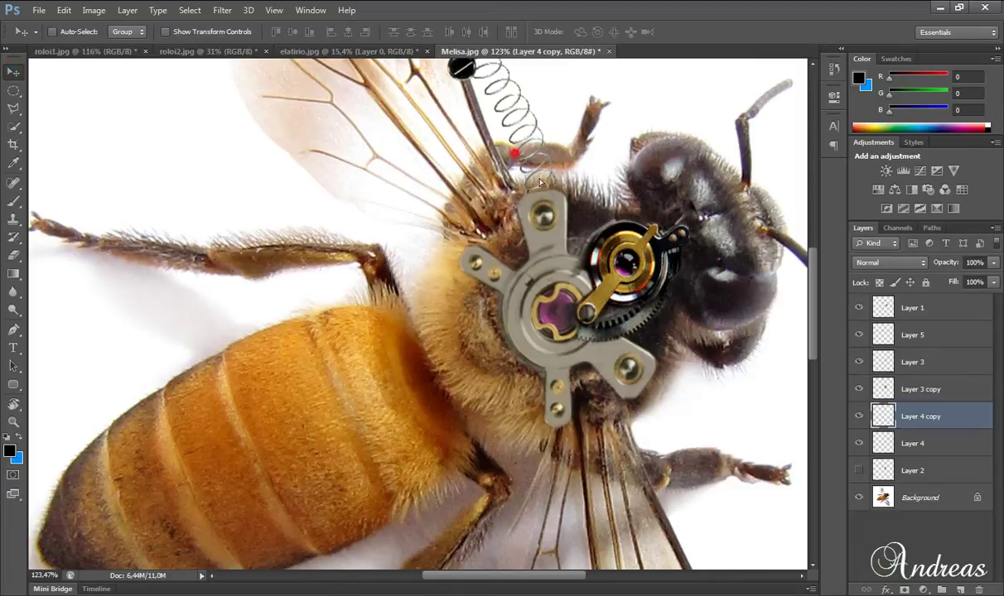
pyautogui.moveTo(540, 182); pyautogui.dragTo(674, 480)
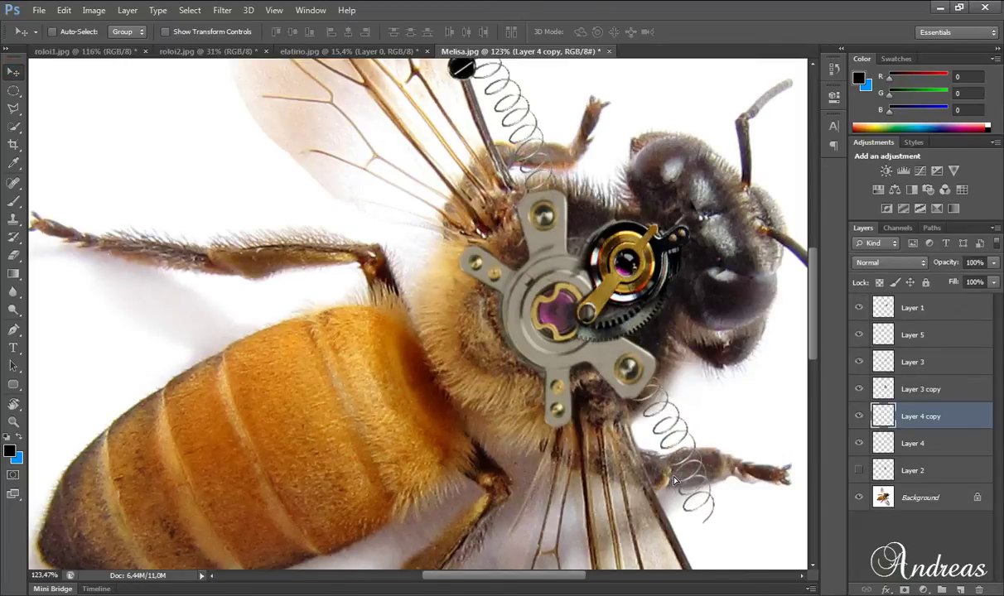
pyautogui.hotkey('ctrl', 't')
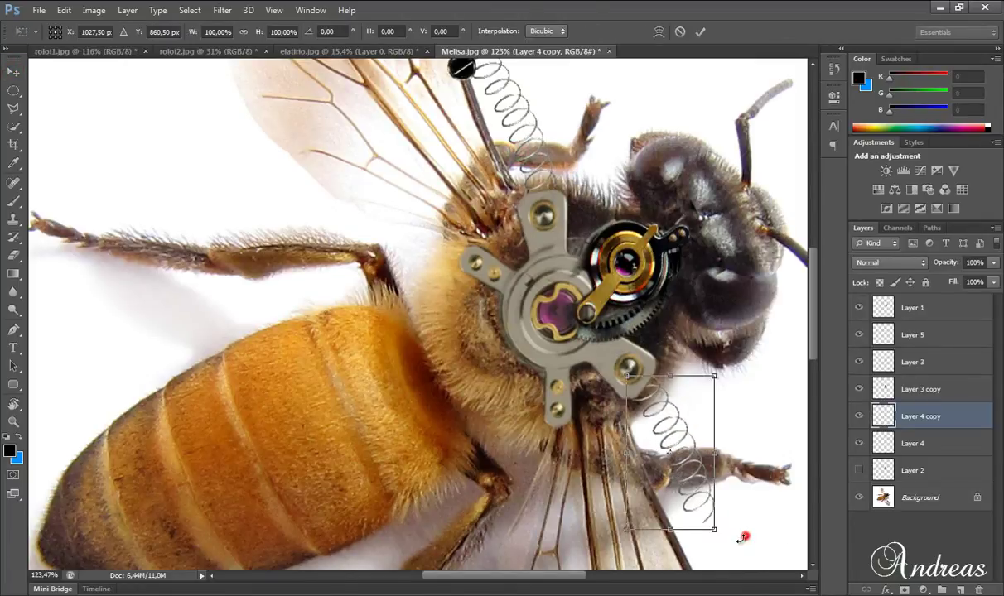
pyautogui.moveTo(743, 539); pyautogui.dragTo(719, 553)
pyautogui.moveTo(690, 462); pyautogui.dragTo(677, 464)
pyautogui.moveTo(601, 340); pyautogui.dragTo(592, 349)
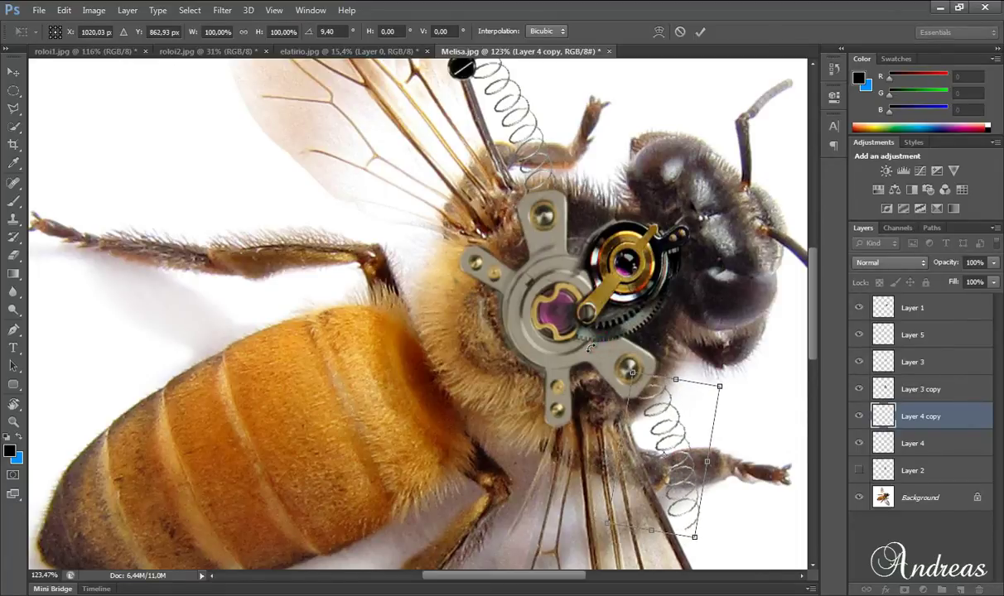
pyautogui.moveTo(672, 437); pyautogui.dragTo(669, 447)
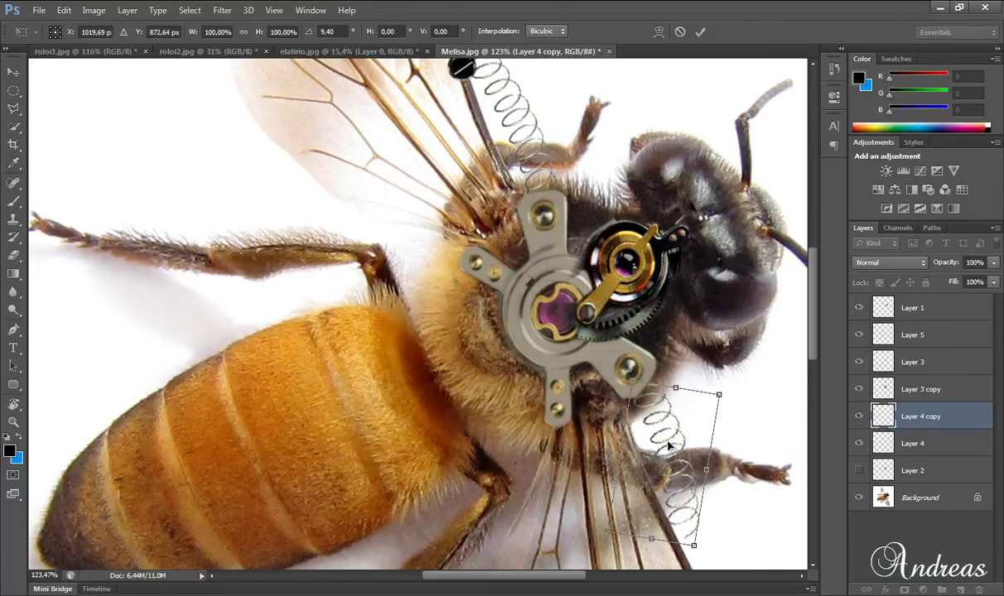
pyautogui.moveTo(617, 358); pyautogui.dragTo(609, 364)
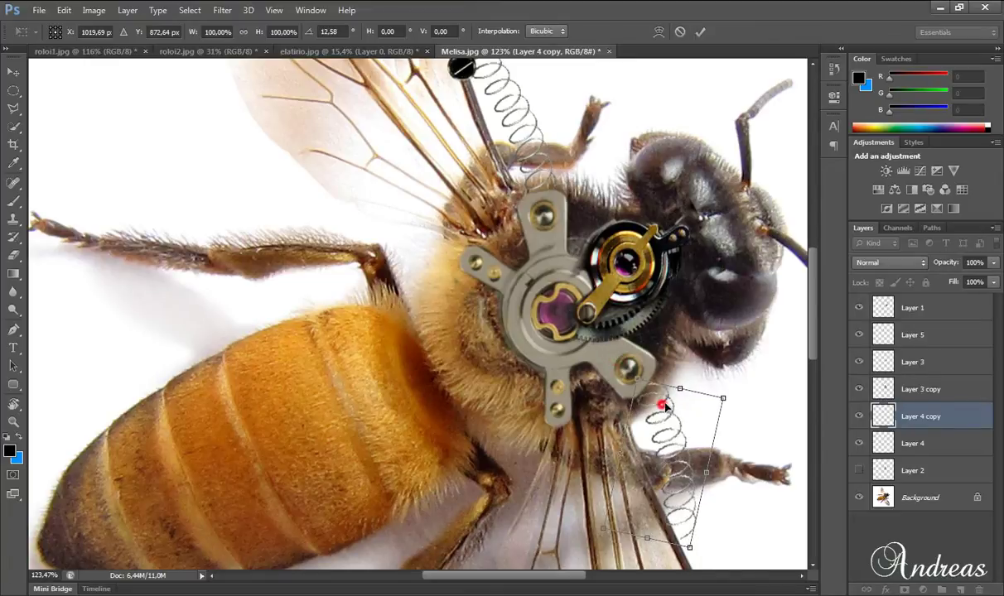
pyautogui.moveTo(661, 406); pyautogui.dragTo(667, 406)
pyautogui.press('Up')
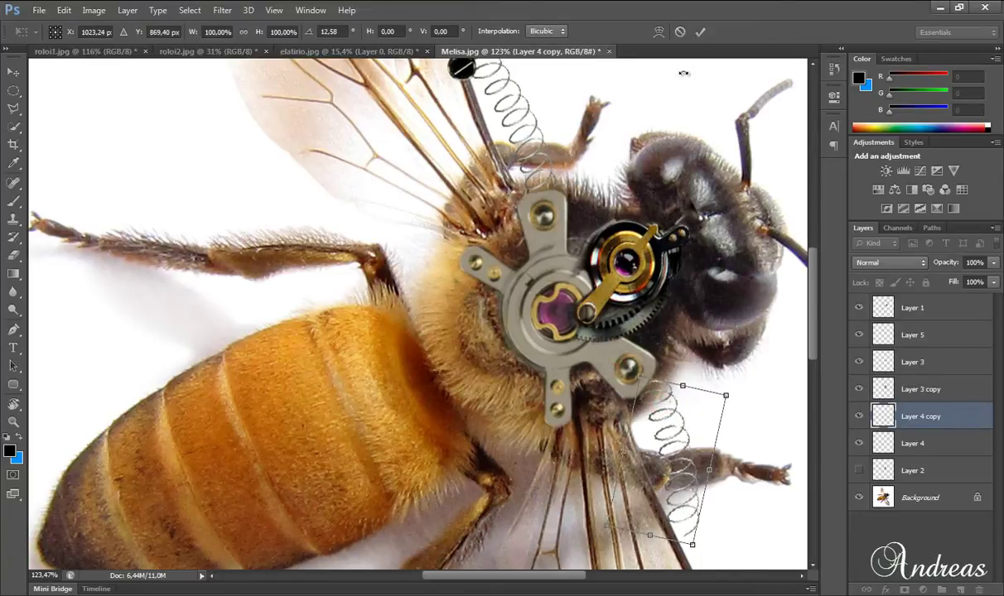
pyautogui.click(700, 31)
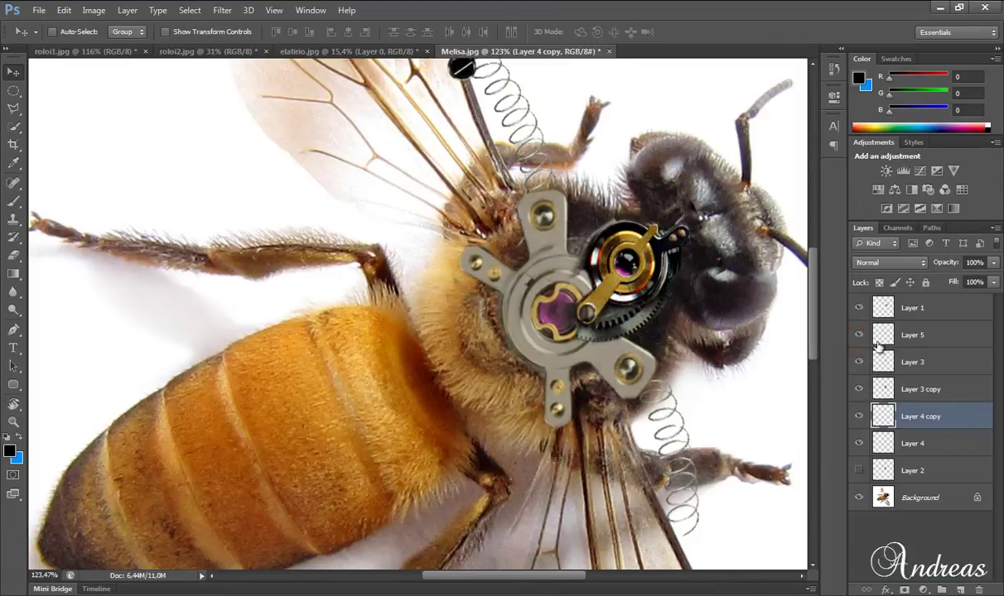
# Duplicate the Layer 5 screw cap and move the copy onto the lower spring's end
pyautogui.click(878, 340)
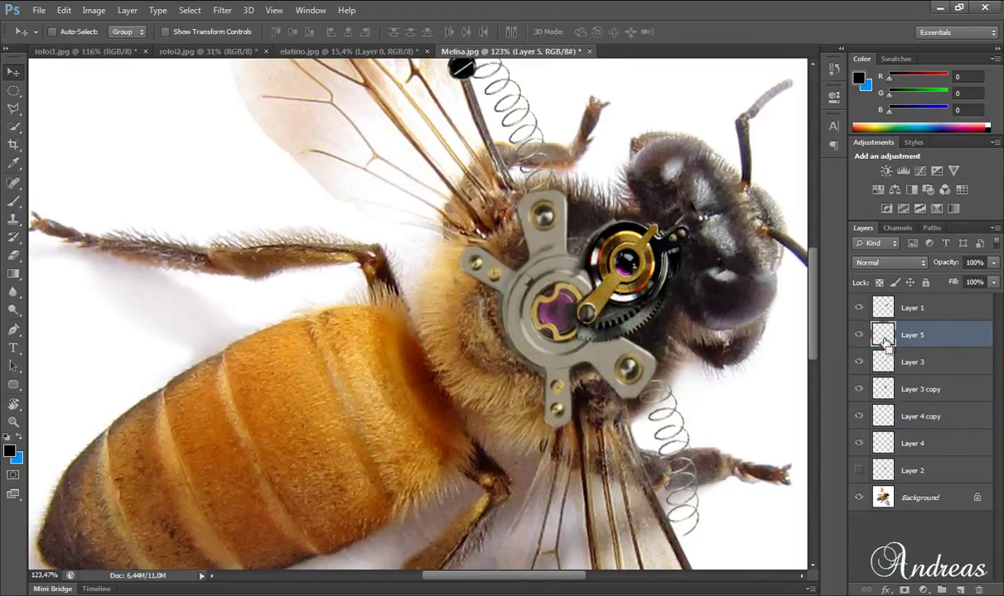
pyautogui.click(911, 416)
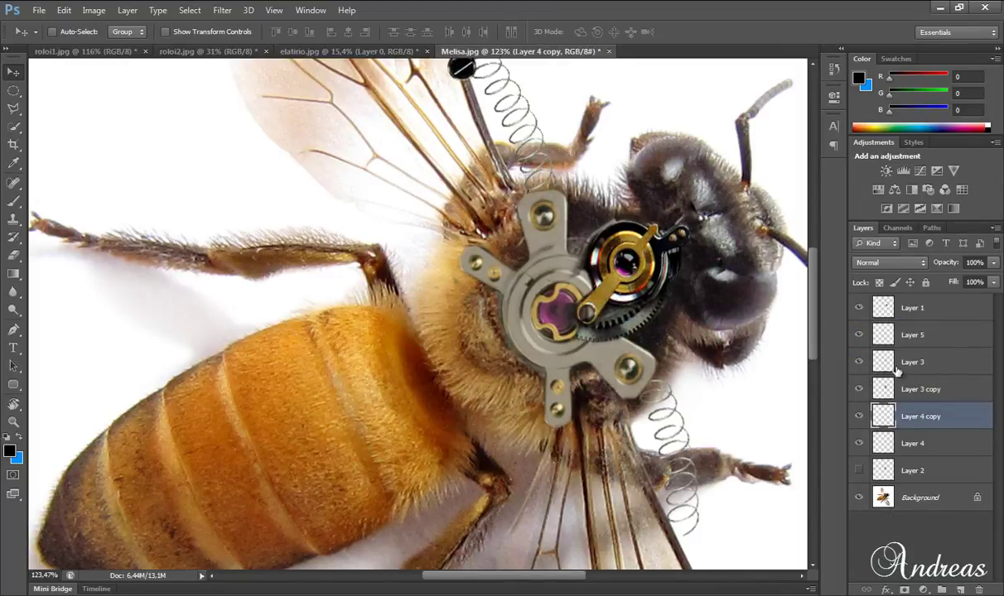
pyautogui.click(893, 334)
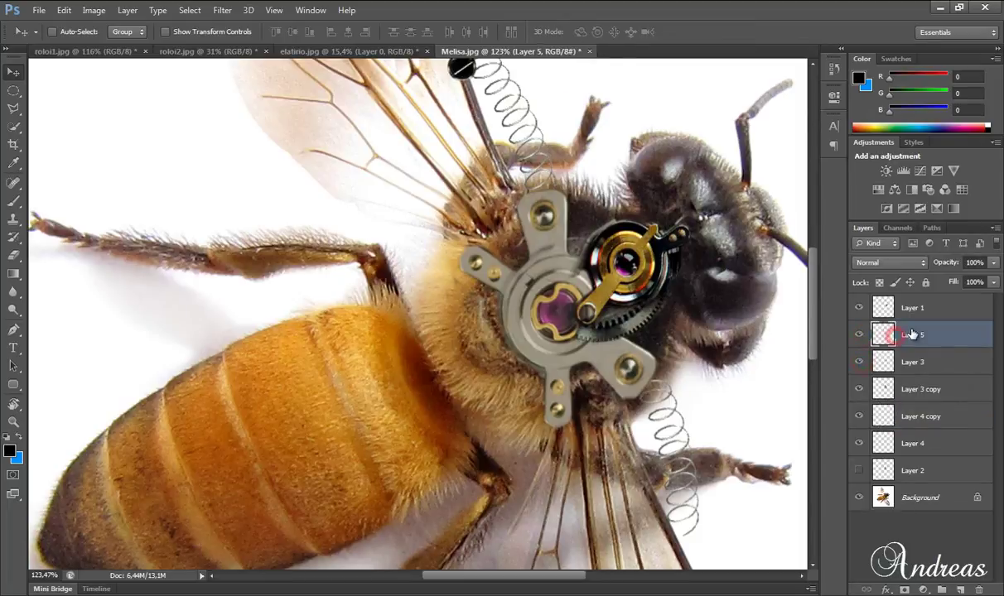
pyautogui.hotkey('ctrl', 'j')
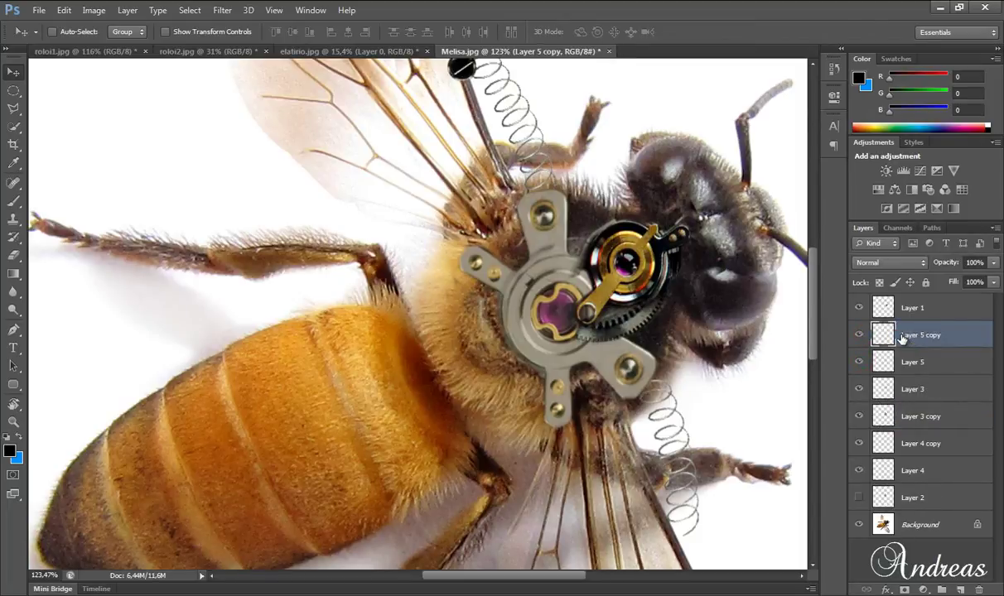
pyautogui.hotkey('ctrl', 't')
pyautogui.moveTo(463, 83); pyautogui.dragTo(437, 319)
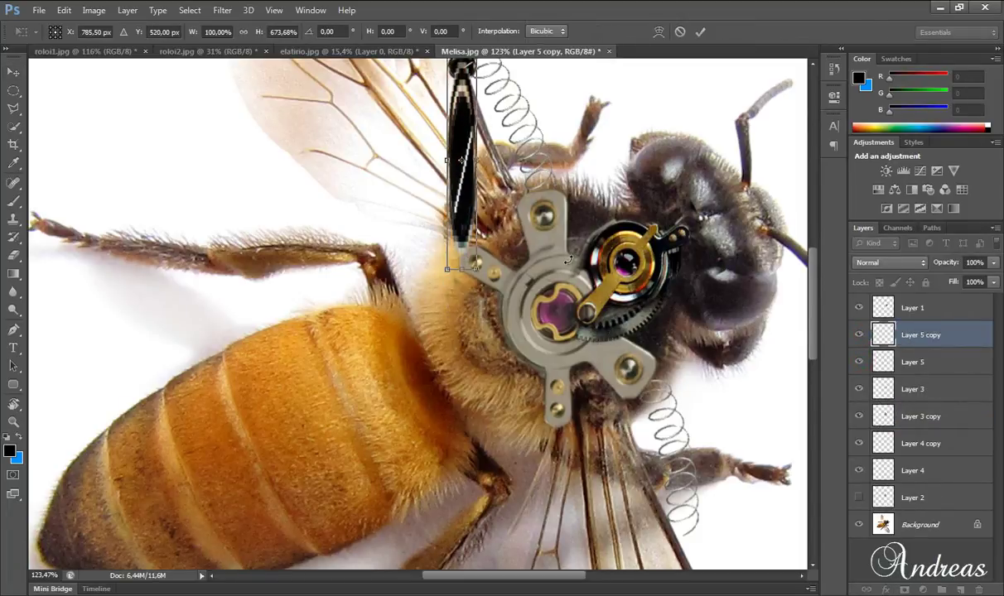
pyautogui.click(680, 34)
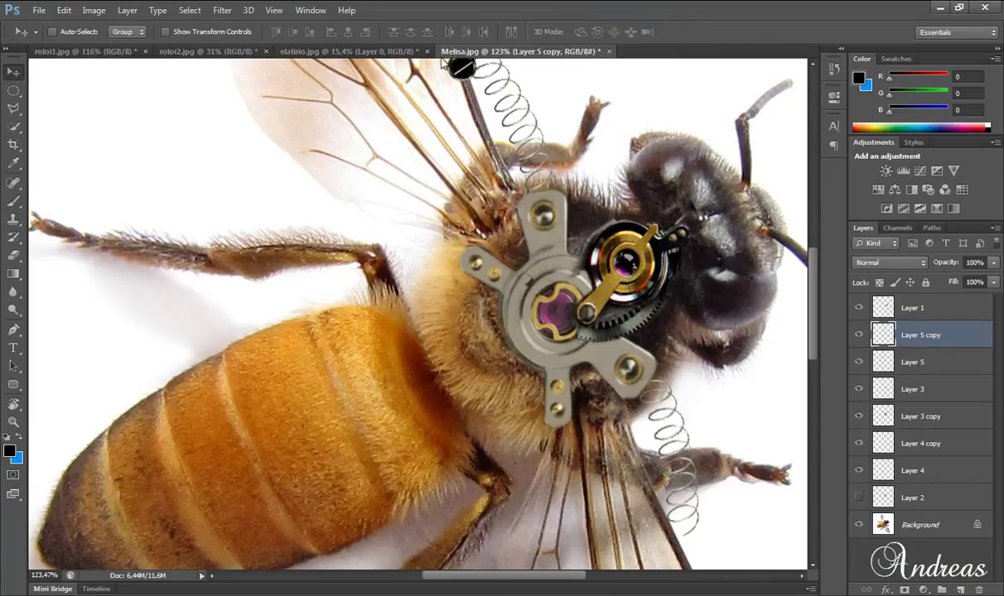
pyautogui.moveTo(468, 81); pyautogui.dragTo(678, 549)
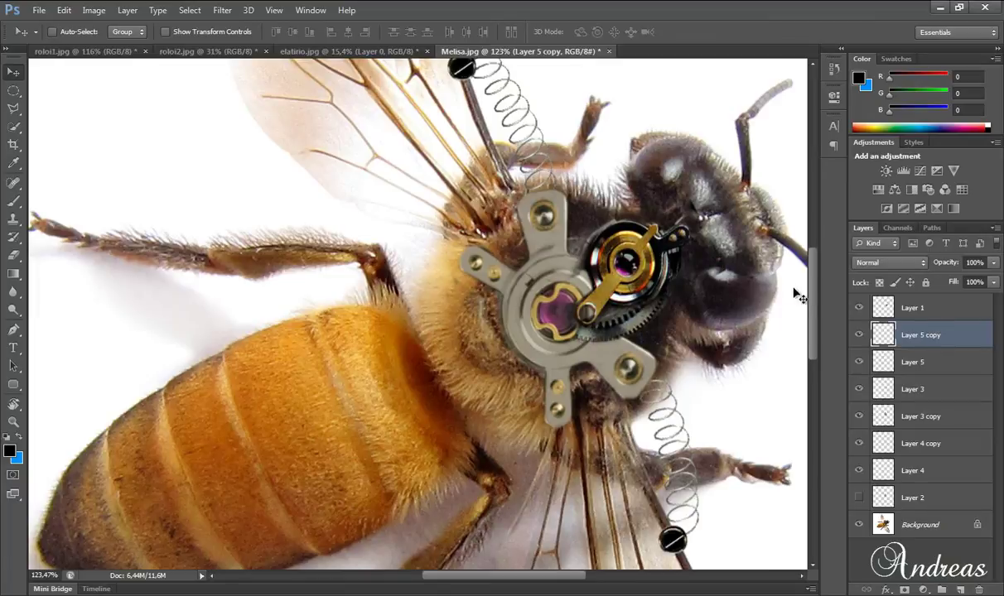
pyautogui.scroll(-3, 797, 295)
pyautogui.scroll(-2, 767, 299)
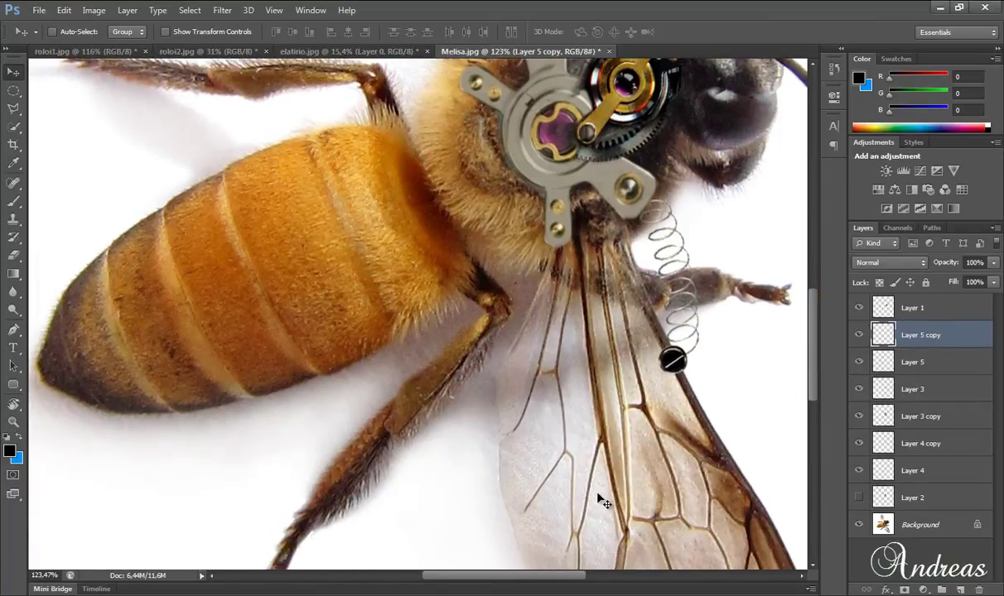
pyautogui.moveTo(535, 580); pyautogui.dragTo(517, 586)
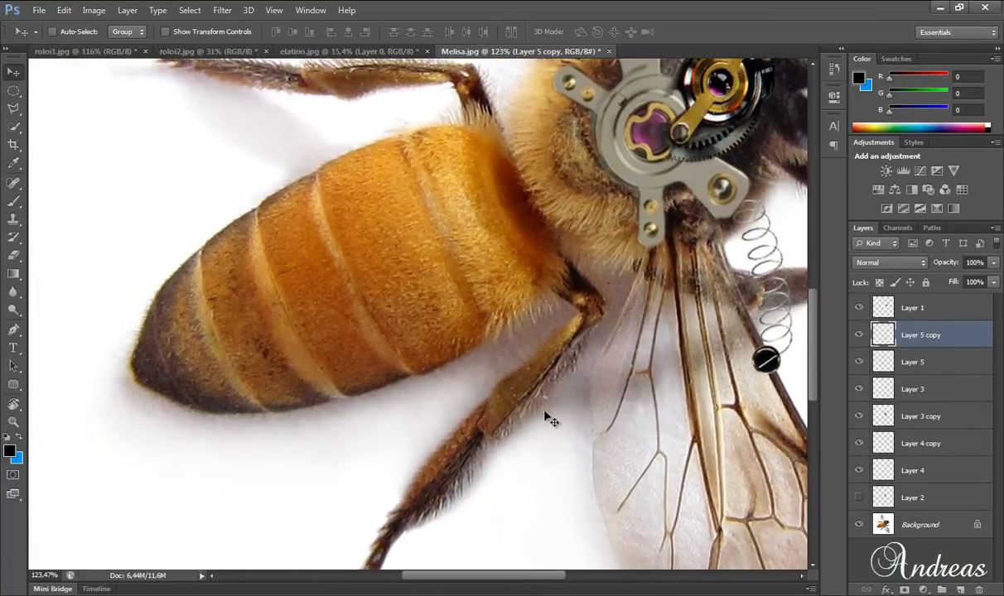
# Draw a black rounded rectangle on the abdomen, then rotate and size it to match the stripes
pyautogui.click(13, 384)
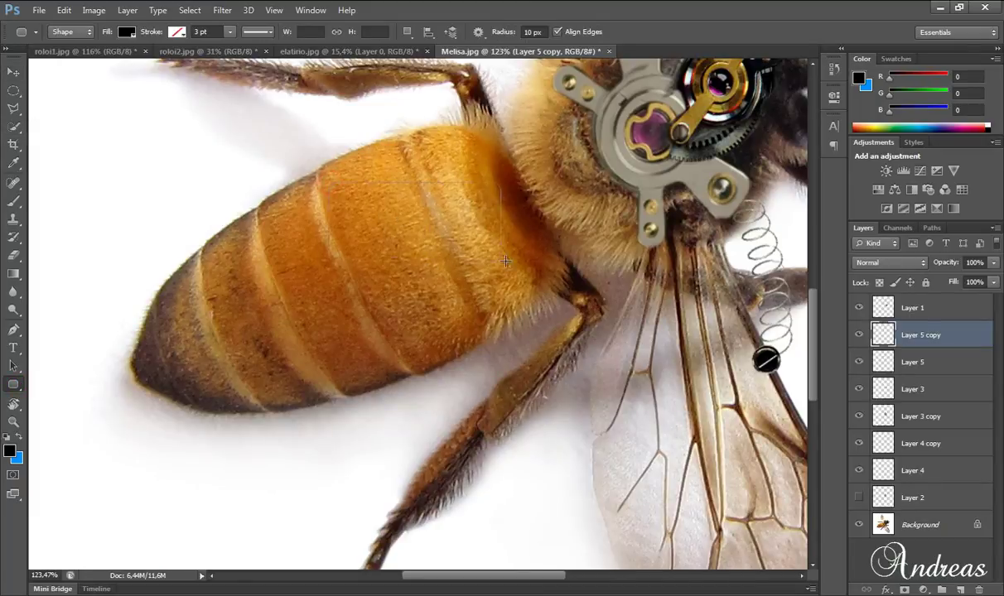
pyautogui.moveTo(506, 261); pyautogui.dragTo(522, 263)
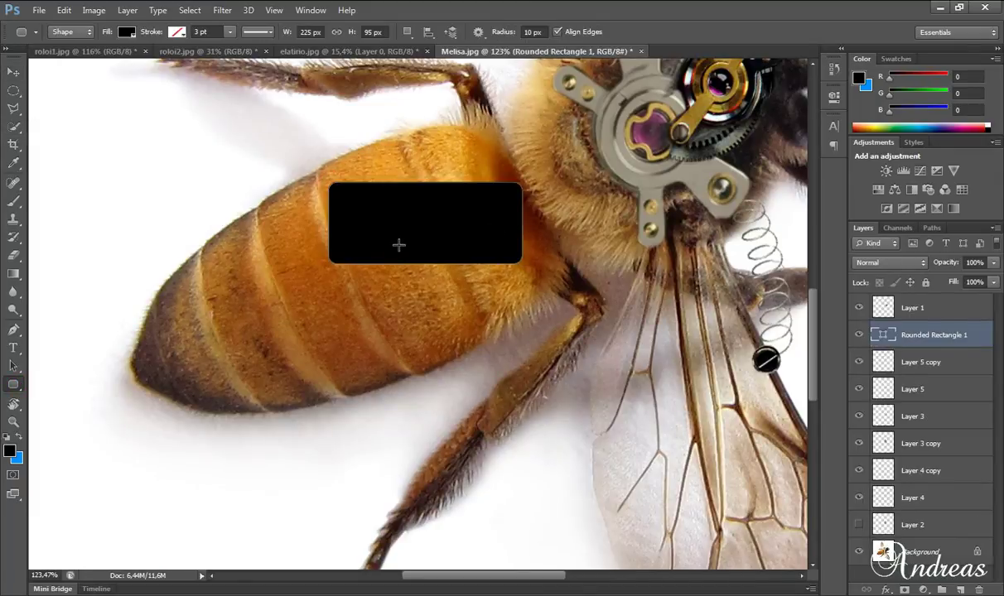
pyautogui.hotkey('ctrl', 't')
pyautogui.moveTo(290, 169); pyautogui.dragTo(423, 124)
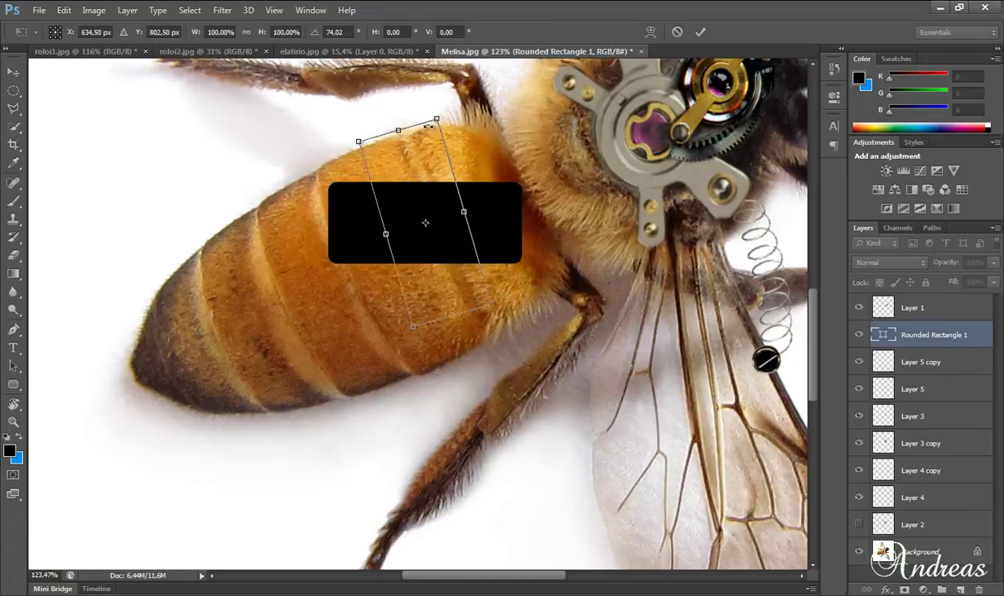
pyautogui.moveTo(415, 236); pyautogui.dragTo(422, 291)
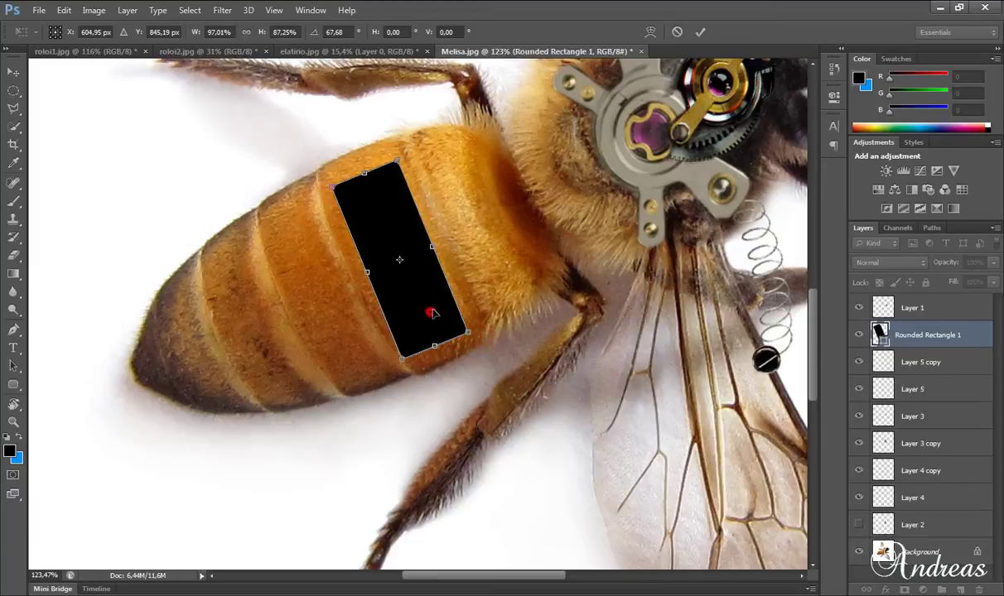
pyautogui.moveTo(368, 274); pyautogui.dragTo(351, 274)
pyautogui.scroll(2, 352, 274)
pyautogui.scroll(2, 351, 274)
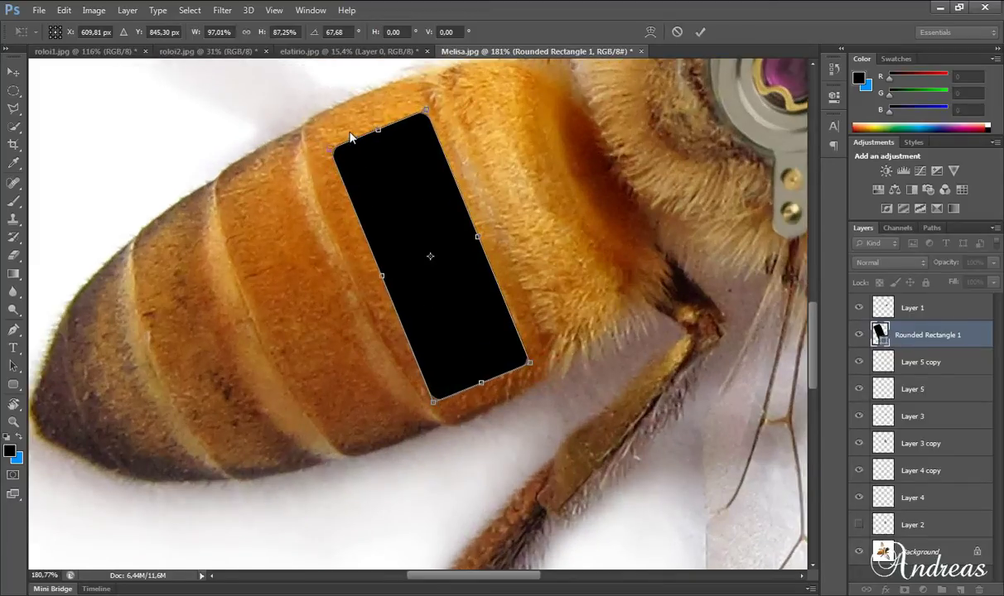
pyautogui.moveTo(315, 168); pyautogui.dragTo(397, 214)
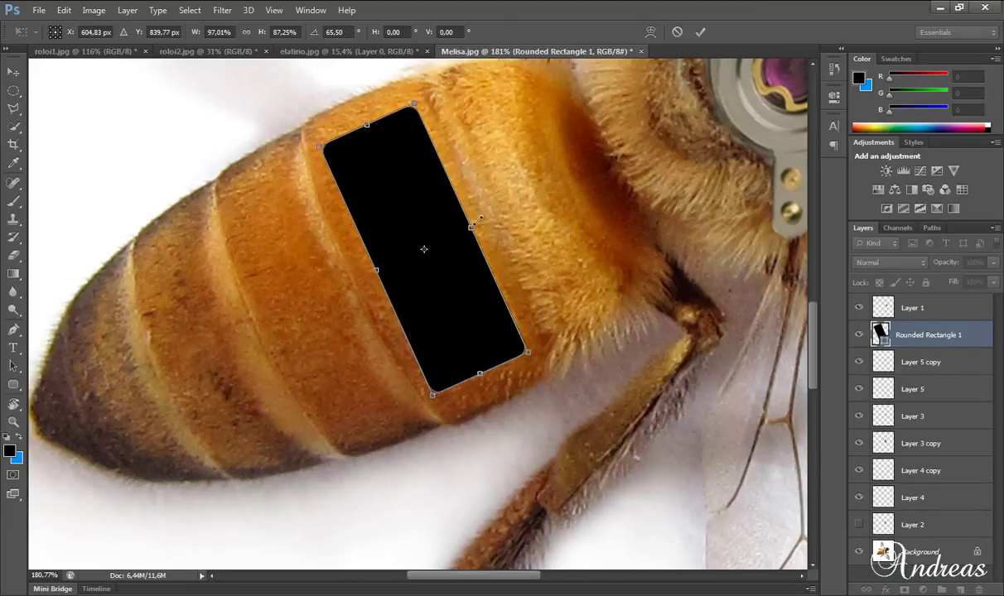
pyautogui.moveTo(471, 226); pyautogui.dragTo(476, 225)
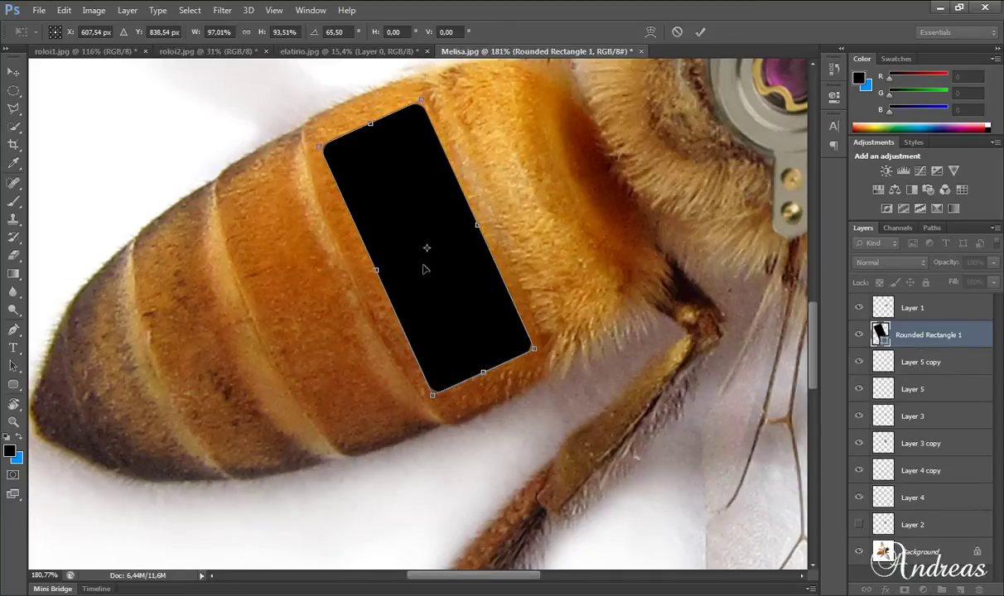
pyautogui.moveTo(299, 121); pyautogui.dragTo(292, 118)
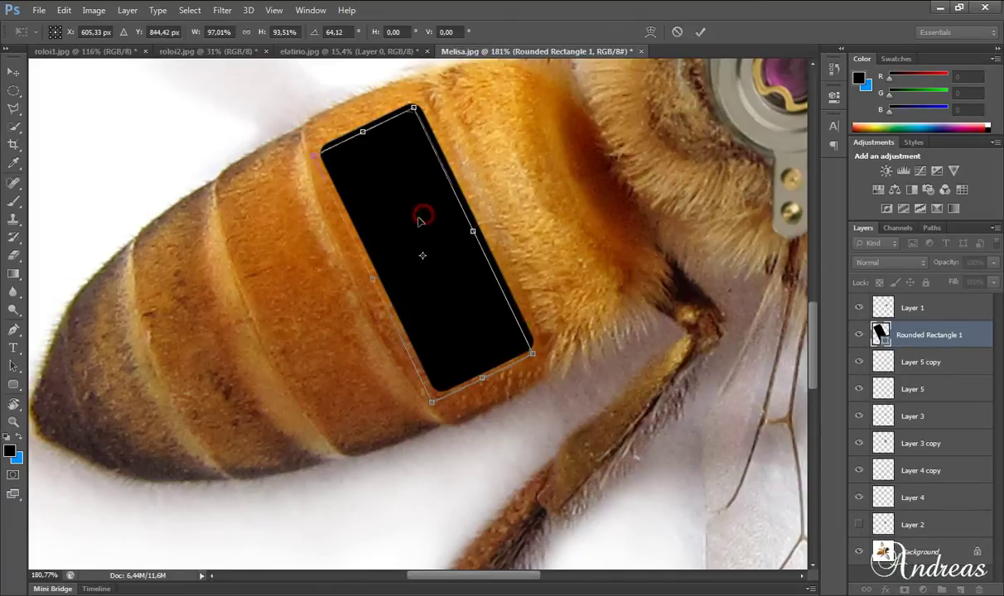
pyautogui.moveTo(416, 213); pyautogui.dragTo(423, 213)
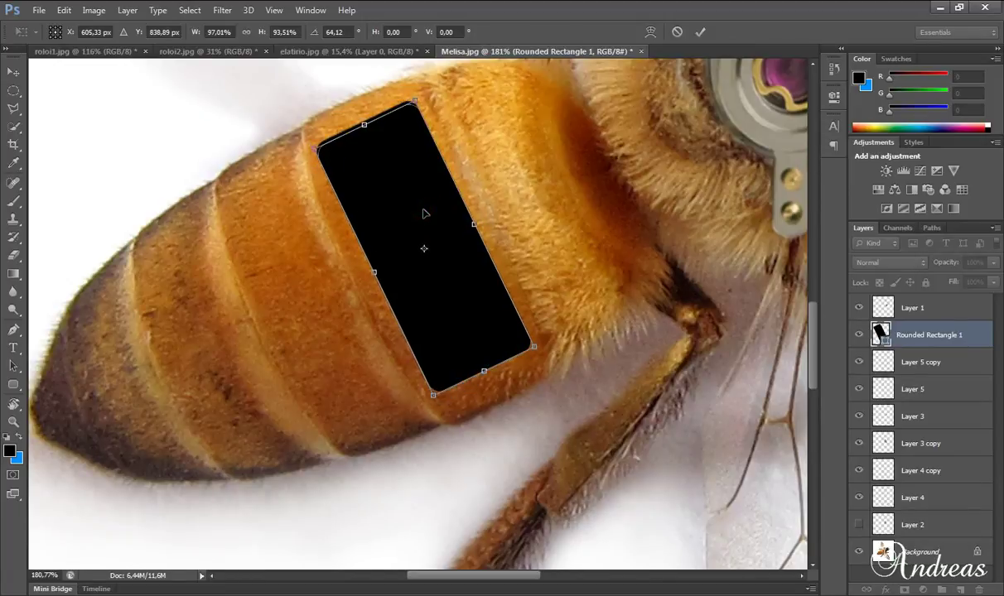
# Warp the rounded rectangle to follow the abdomen's curve and nudge it into place
pyautogui.click(650, 31)
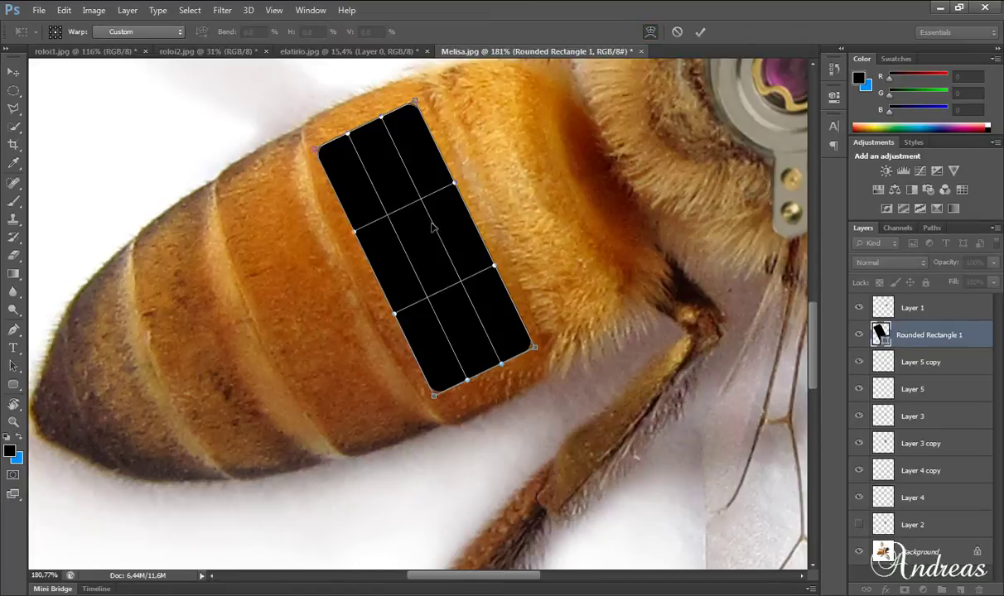
pyautogui.moveTo(432, 227); pyautogui.dragTo(462, 228)
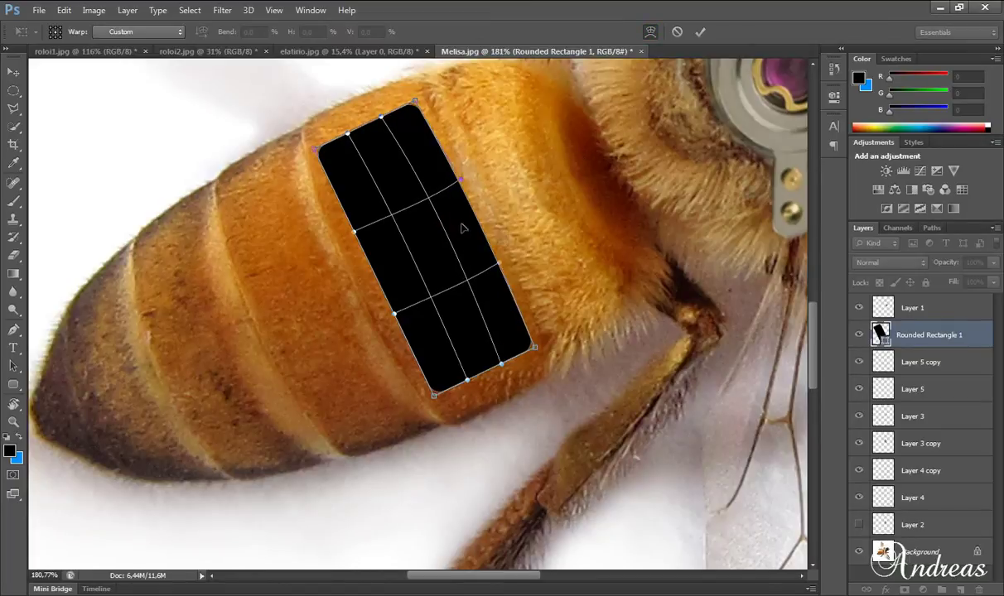
pyautogui.moveTo(388, 267); pyautogui.dragTo(398, 264)
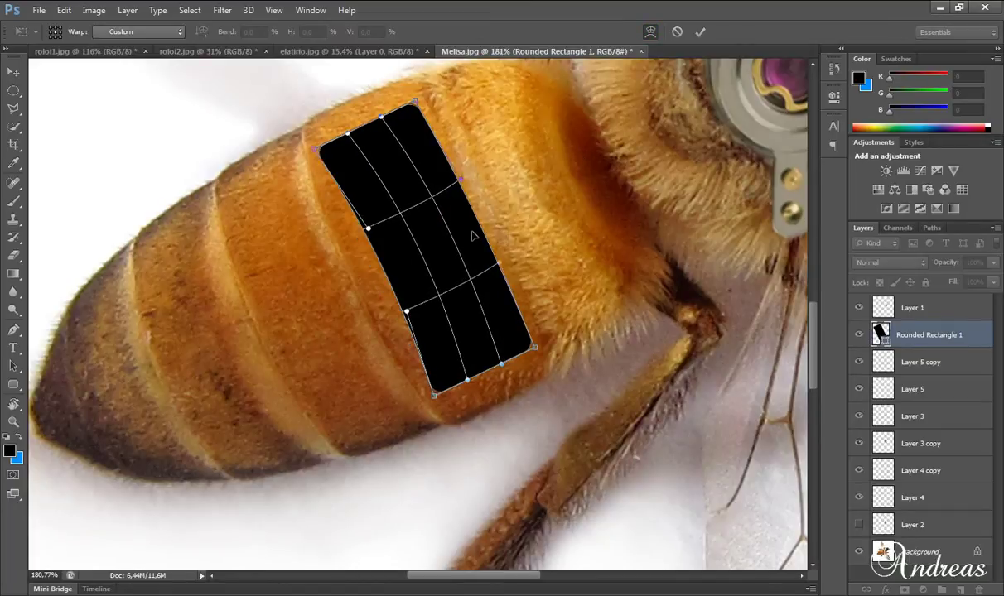
pyautogui.moveTo(474, 233); pyautogui.dragTo(453, 237)
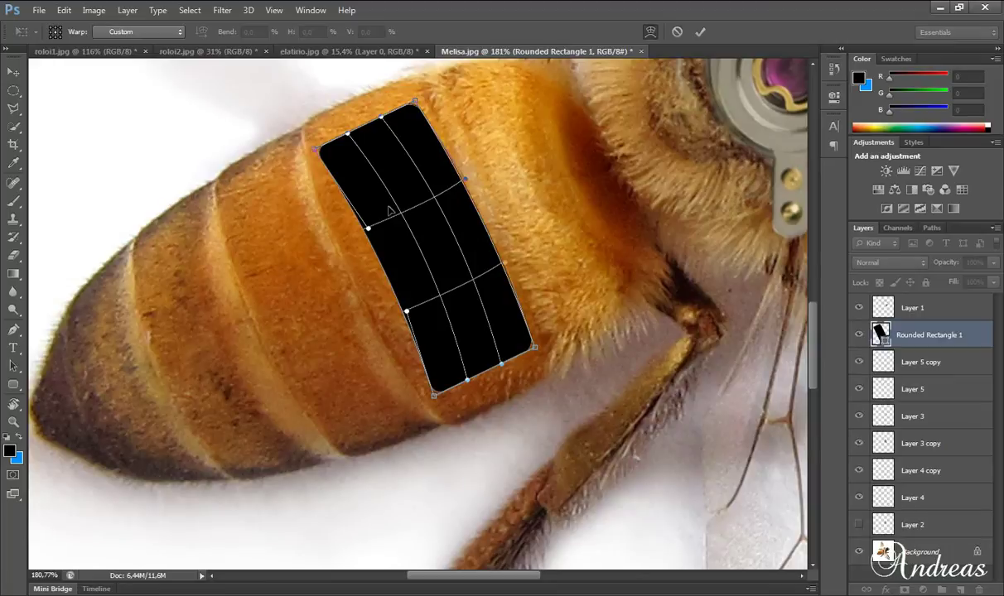
pyautogui.click(700, 33)
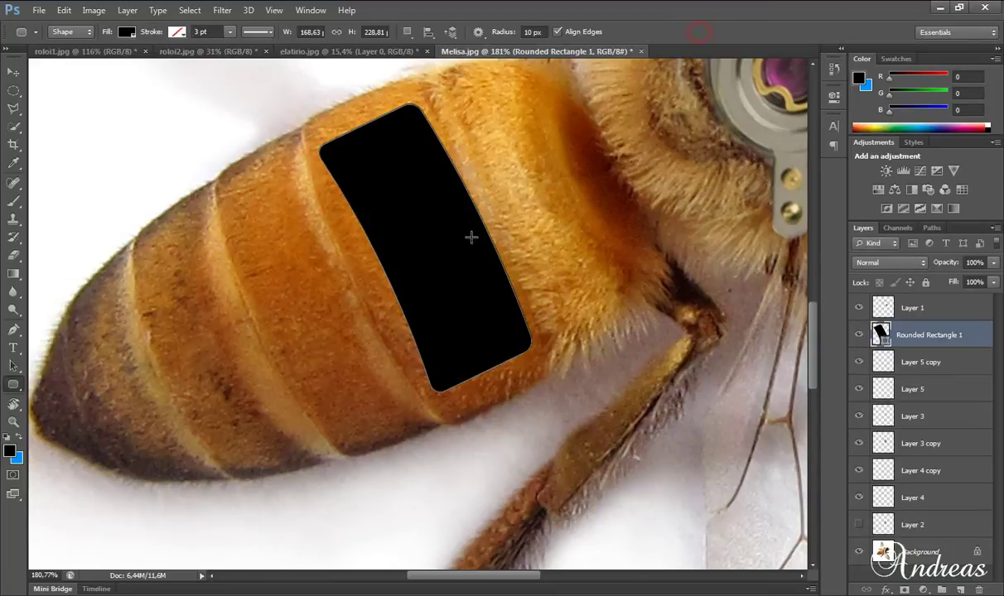
pyautogui.press('v')
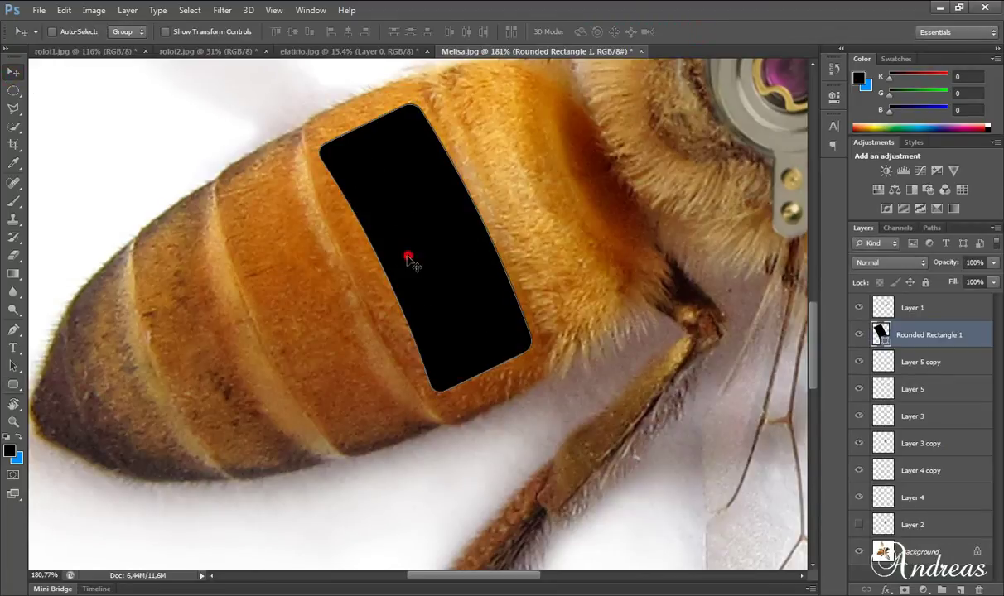
pyautogui.moveTo(407, 260); pyautogui.dragTo(401, 263)
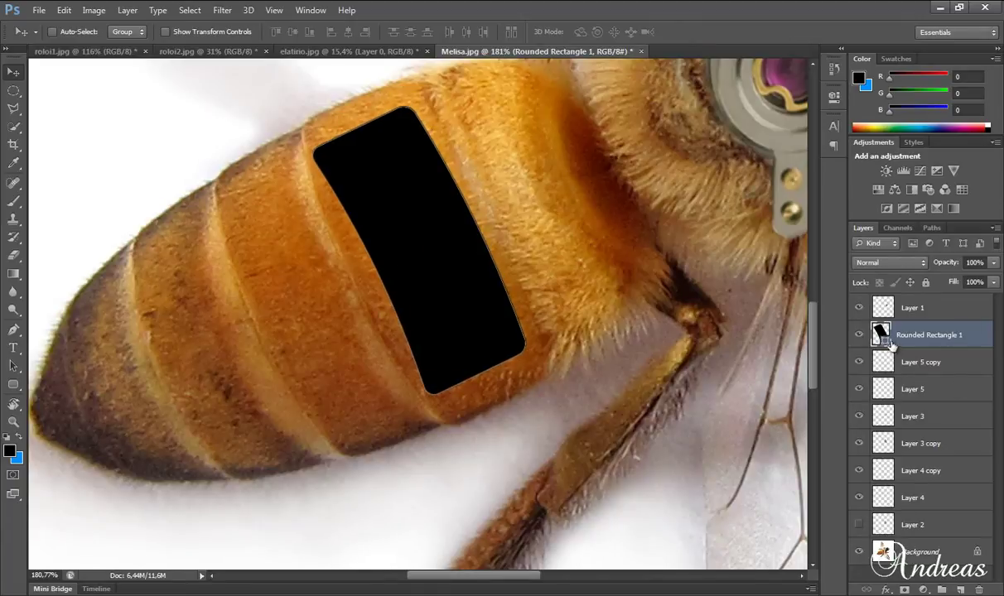
# Convert Background to Layer 0, cut the rounded-rectangle hole, and hide Rounded Rectangle 1
pyautogui.doubleClick(911, 552)
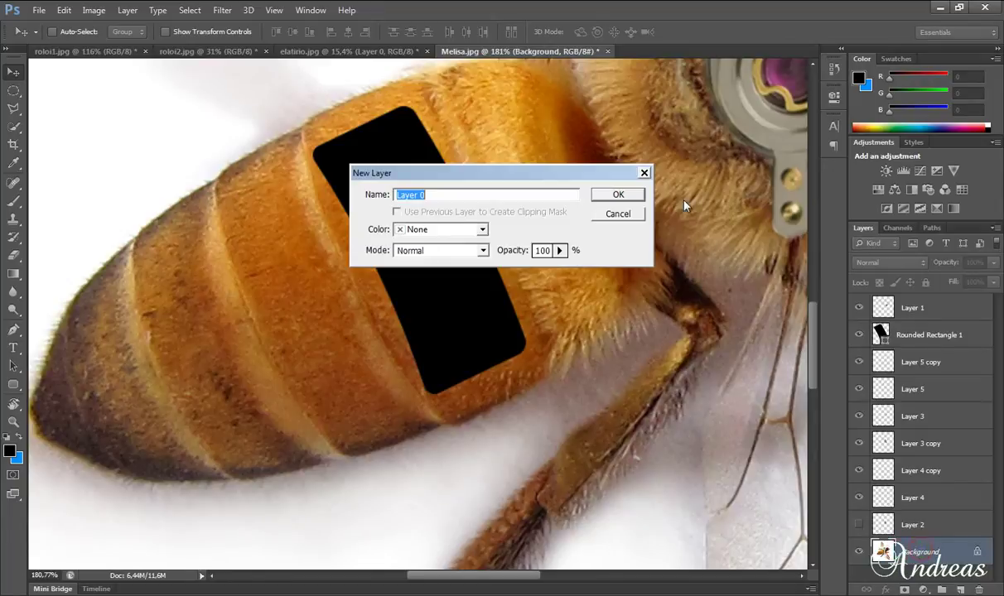
pyautogui.click(613, 196)
pyautogui.keyDown('ctrl'); pyautogui.click(880, 335); pyautogui.keyUp('ctrl')
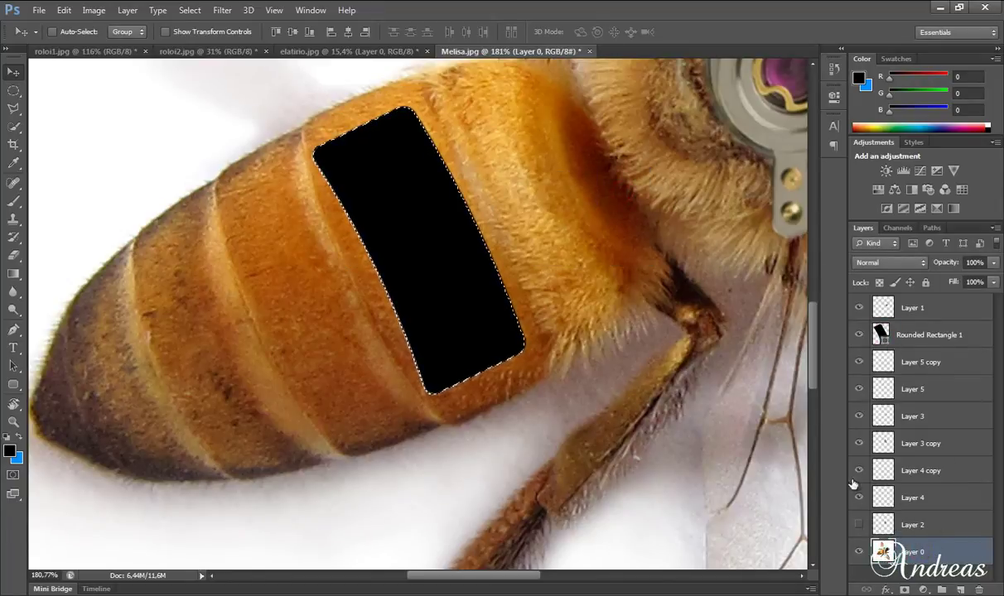
pyautogui.click(859, 335)
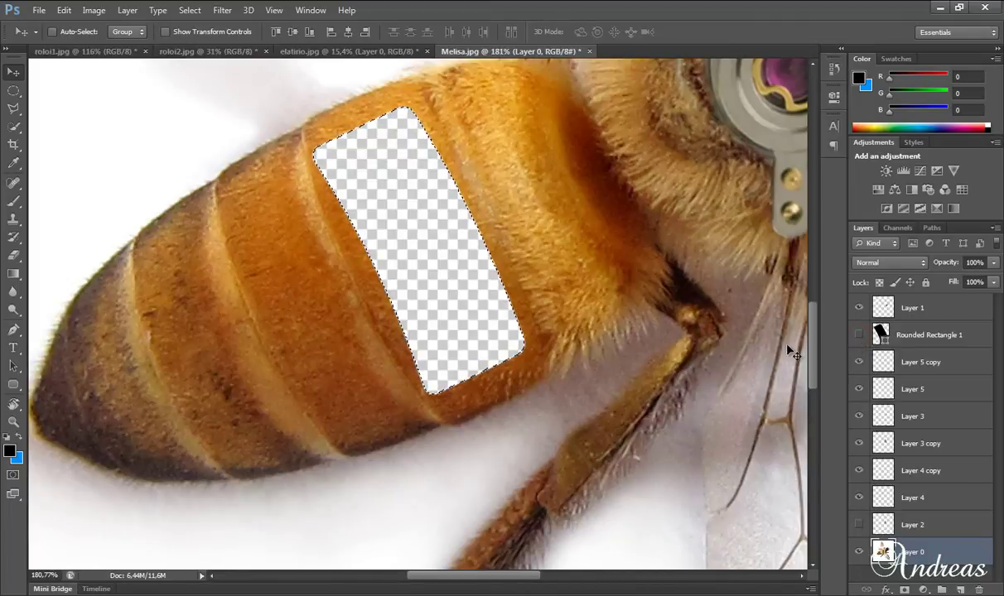
pyautogui.scroll(-3, 381, 297)
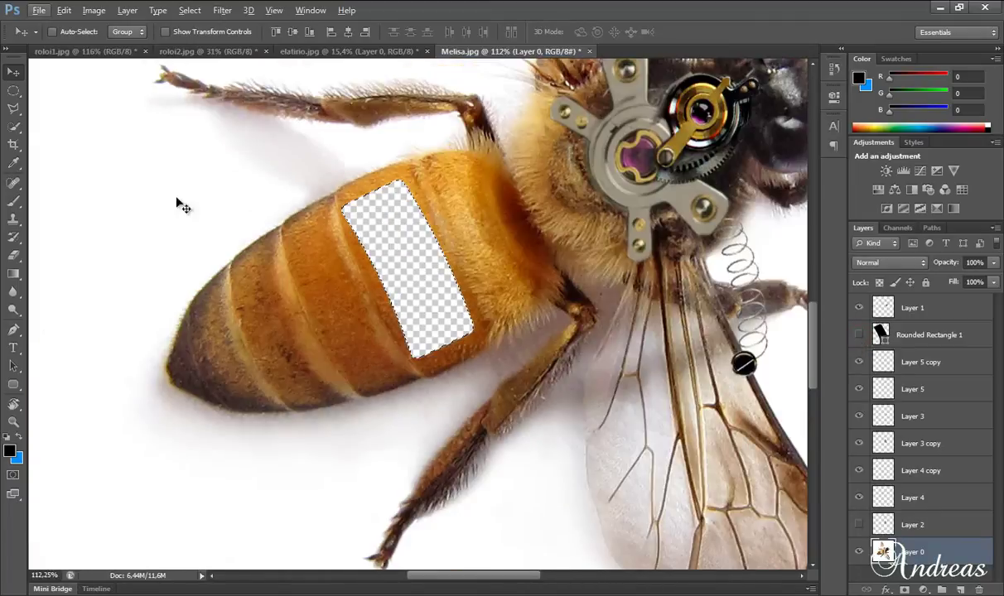
pyautogui.click(14, 90)
pyautogui.rightClick(99, 152)
pyautogui.click(135, 162)
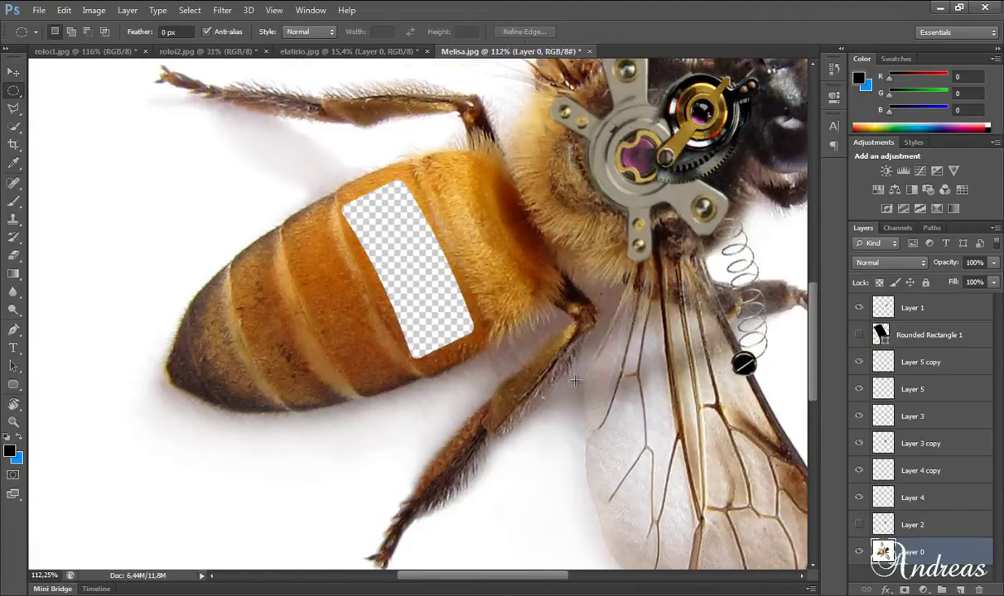
# In roloi1.jpg, draw a rectangular marquee around the large gold gear
pyautogui.click(358, 51)
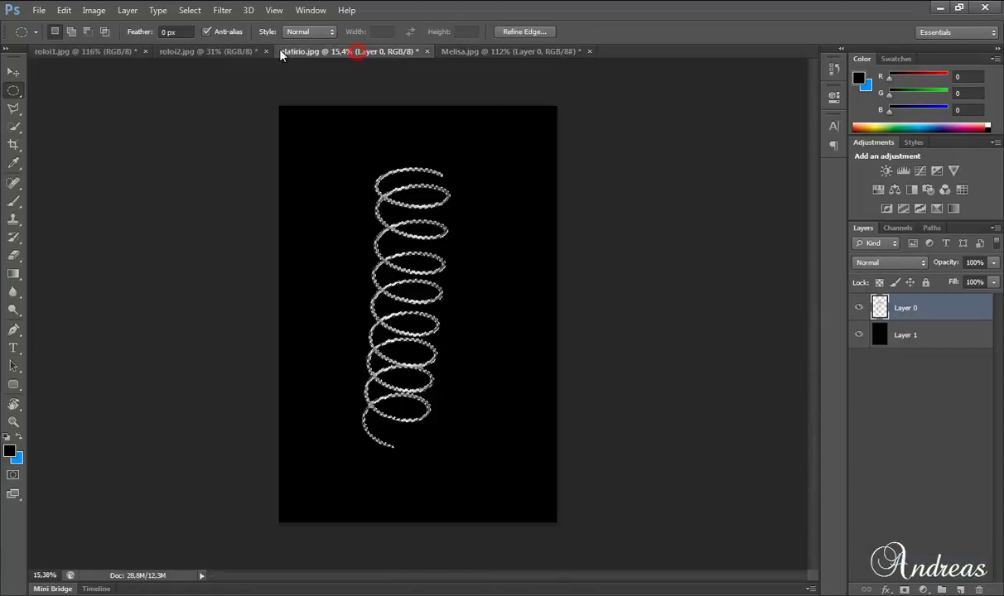
pyautogui.click(232, 55)
pyautogui.click(131, 51)
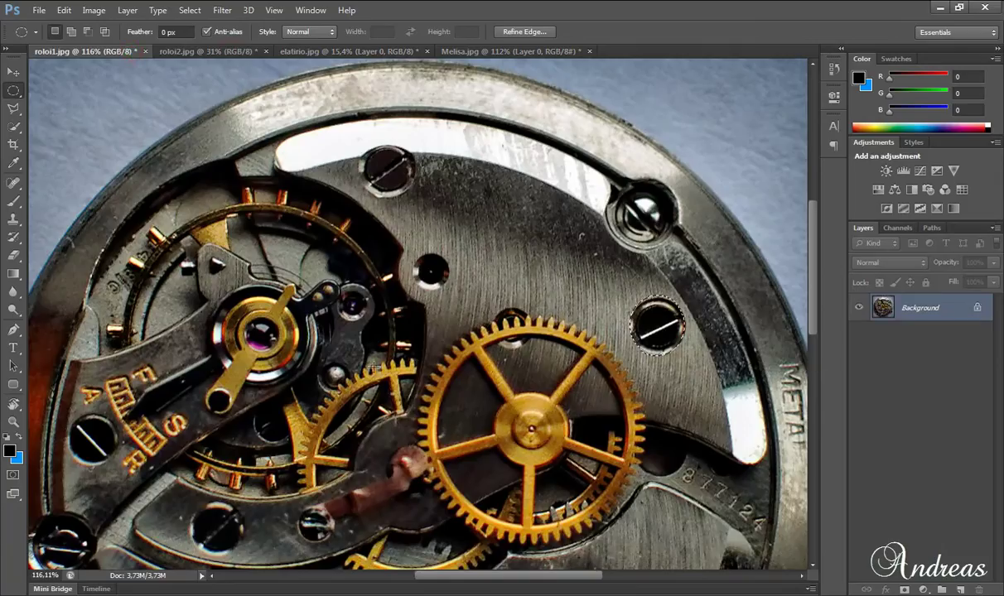
pyautogui.keyDown('alt'); pyautogui.scroll(-2, 418, 331); pyautogui.keyUp('alt')
pyautogui.keyDown('alt'); pyautogui.scroll(-1, 418, 331); pyautogui.keyUp('alt')
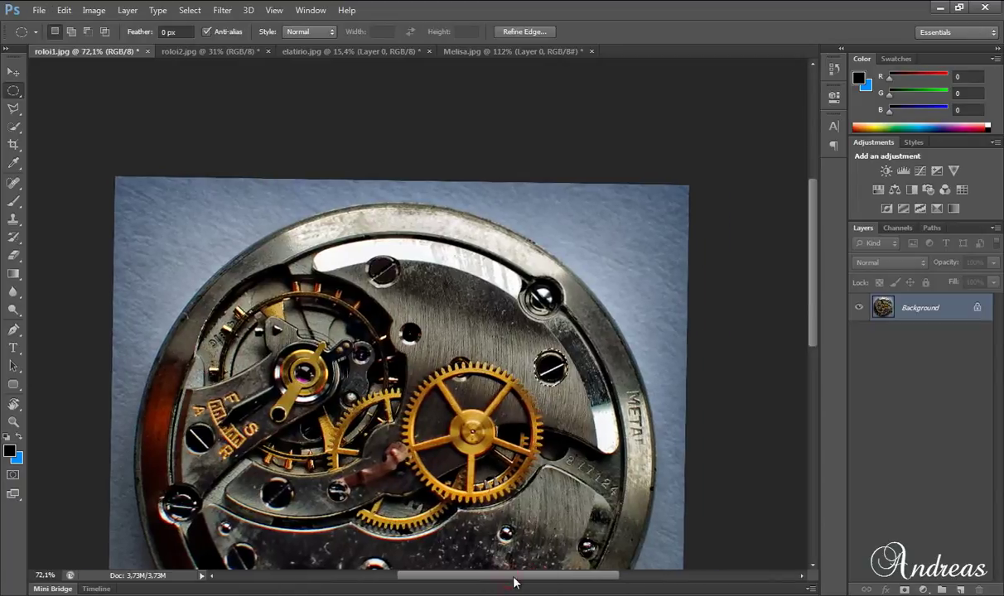
pyautogui.scroll(-3, 711, 268)
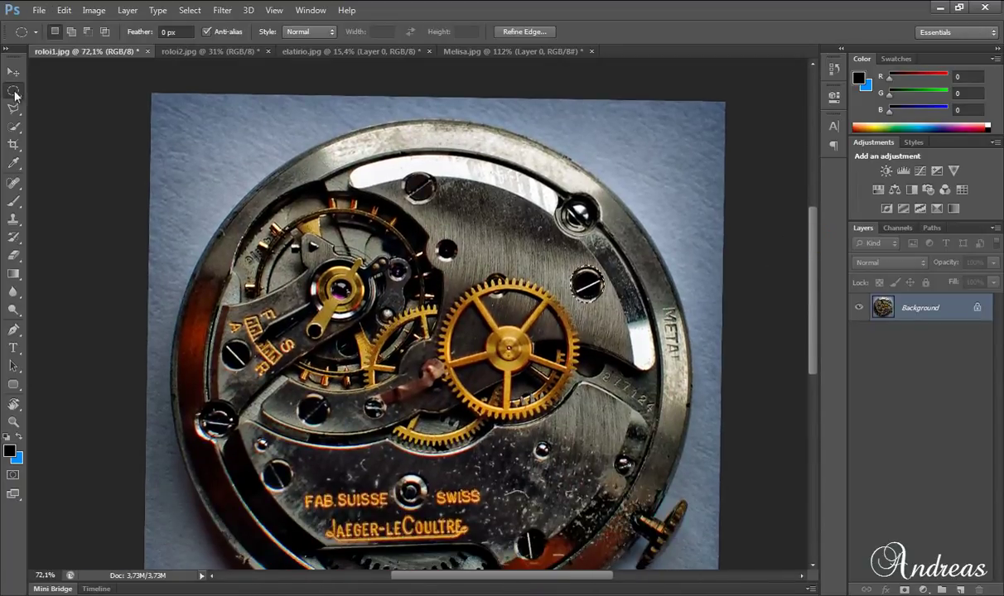
pyautogui.moveTo(10, 99); pyautogui.dragTo(40, 91)
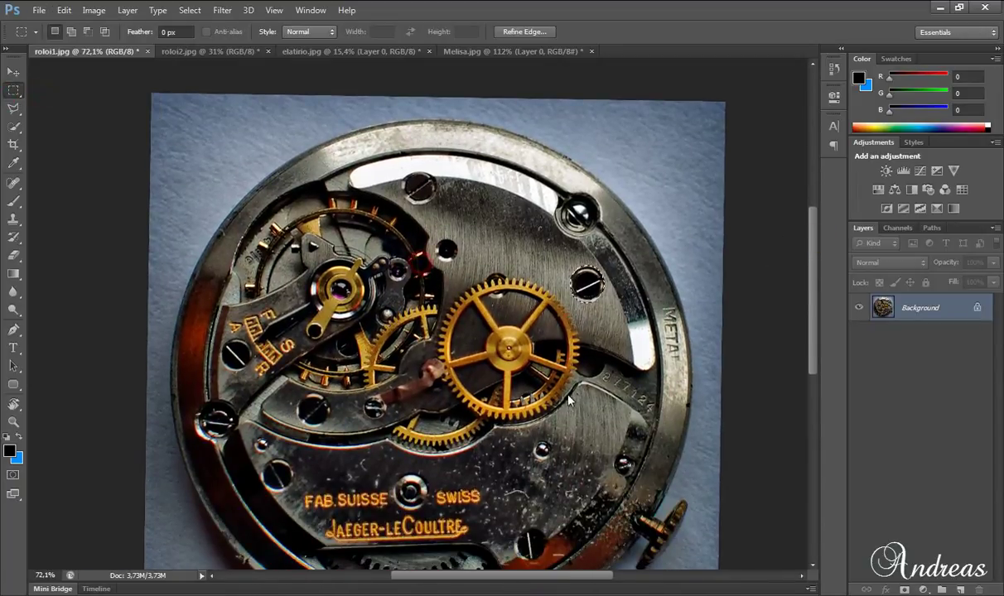
pyautogui.moveTo(569, 401)
pyautogui.mouseDown()
pyautogui.moveTo(418, 264)
pyautogui.moveTo(592, 424)
pyautogui.mouseUp()
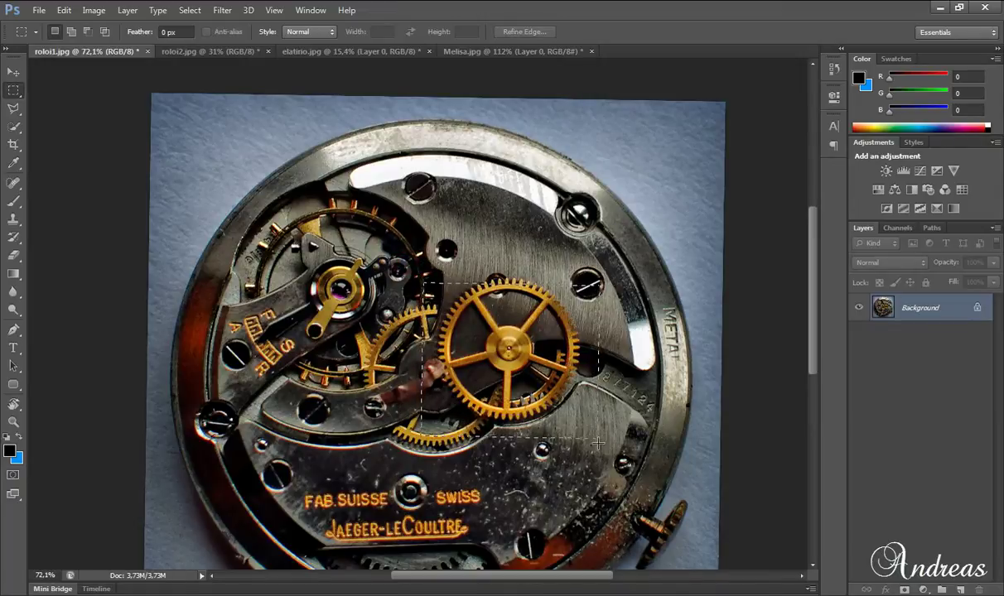
pyautogui.moveTo(591, 424); pyautogui.dragTo(603, 447)
pyautogui.moveTo(524, 374)
pyautogui.mouseDown()
pyautogui.moveTo(508, 362)
pyautogui.moveTo(521, 363)
pyautogui.mouseUp()
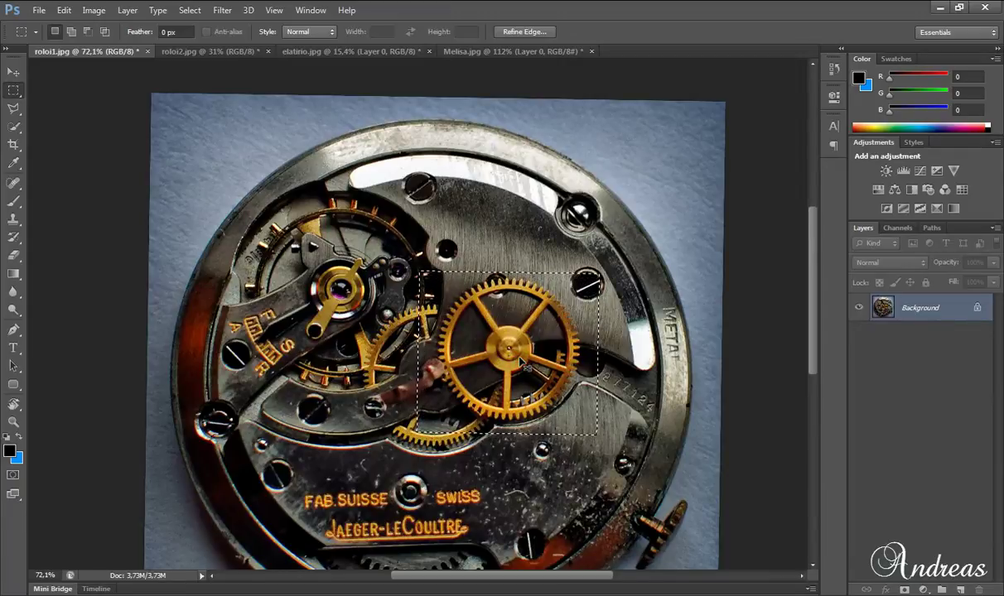
# Paste the gold gear into Melisa.jpg as a layer beneath the bee's Layer 0
pyautogui.click(513, 52)
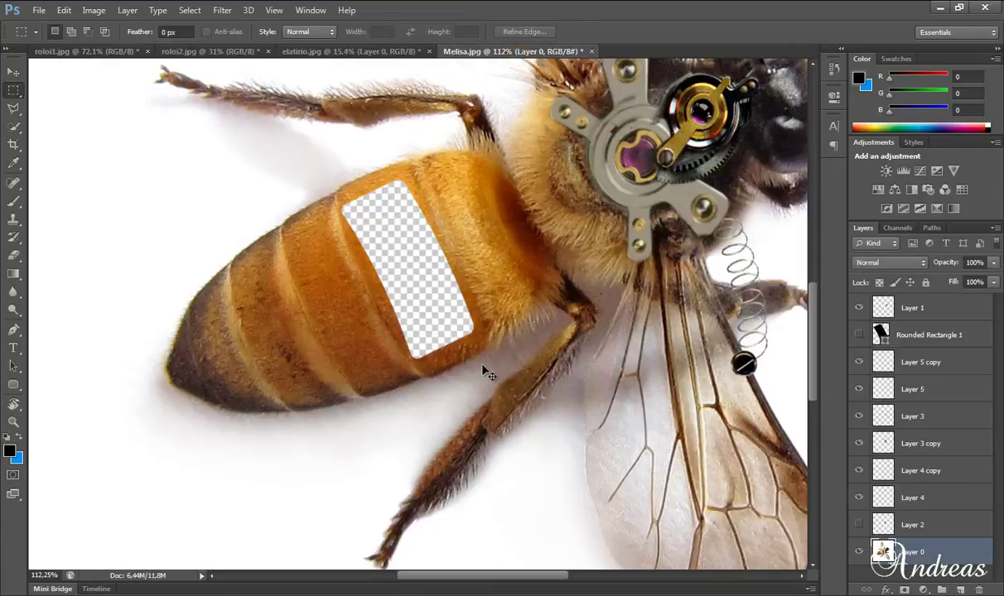
pyautogui.hotkey('ctrl', 'v')
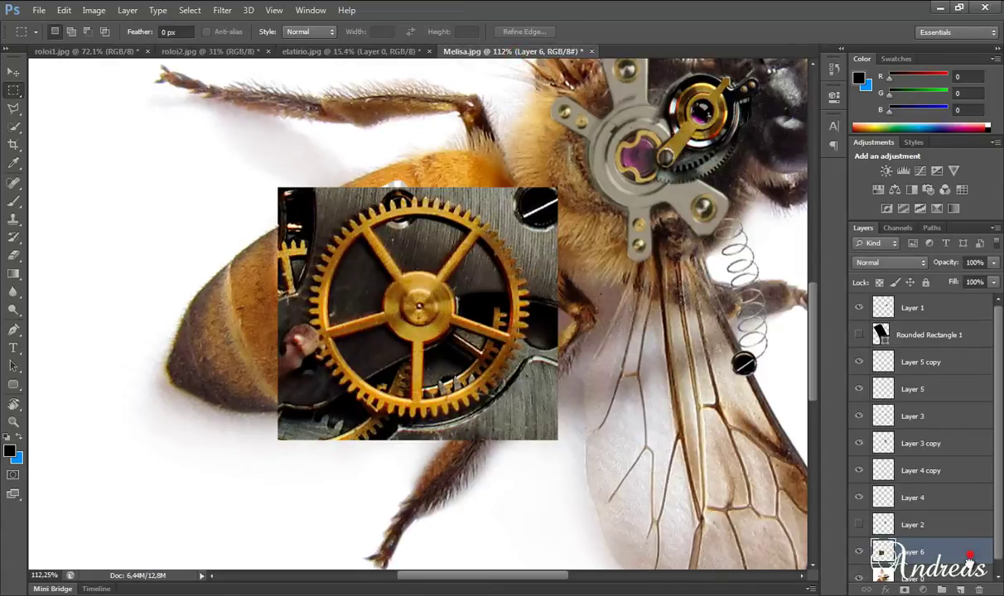
pyautogui.moveTo(969, 558); pyautogui.dragTo(969, 574)
pyautogui.click(963, 578)
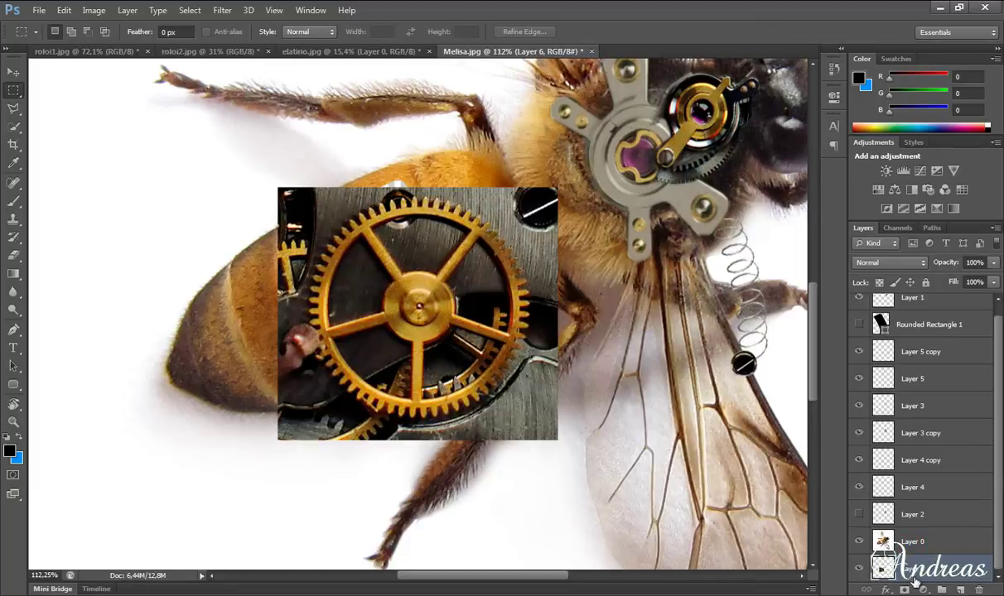
pyautogui.moveTo(910, 580); pyautogui.dragTo(910, 534)
# Shrink, rotate and stretch the gear until it fills the abdomen hole
pyautogui.hotkey('ctrl', 't')
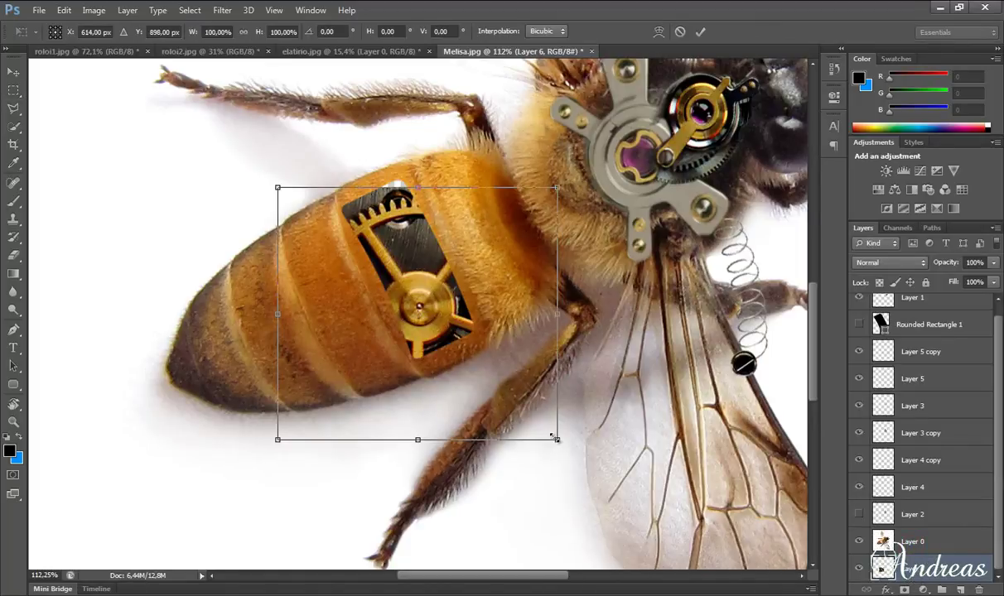
pyautogui.moveTo(556, 439); pyautogui.dragTo(458, 365)
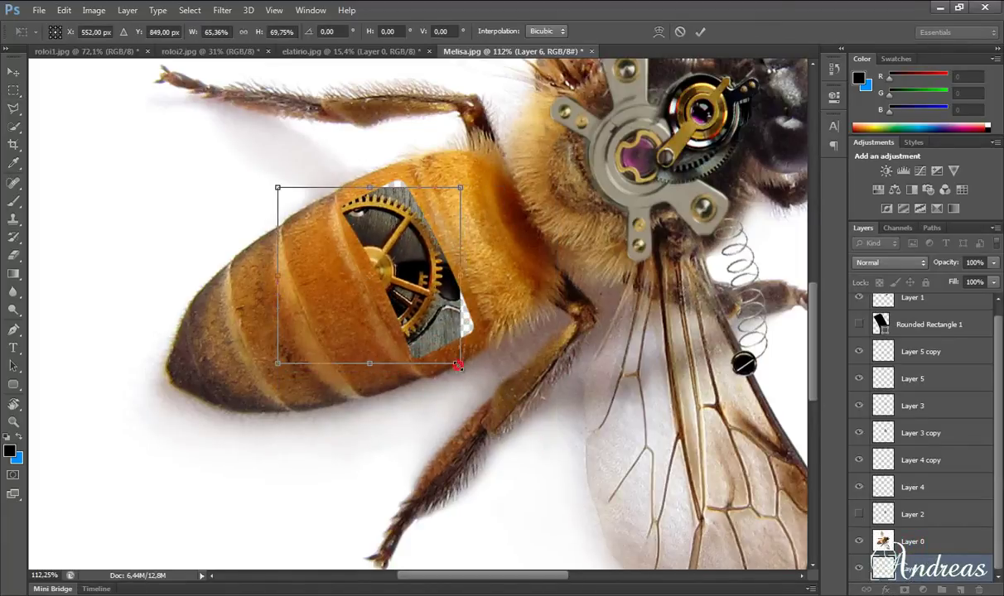
pyautogui.moveTo(240, 157); pyautogui.dragTo(194, 207)
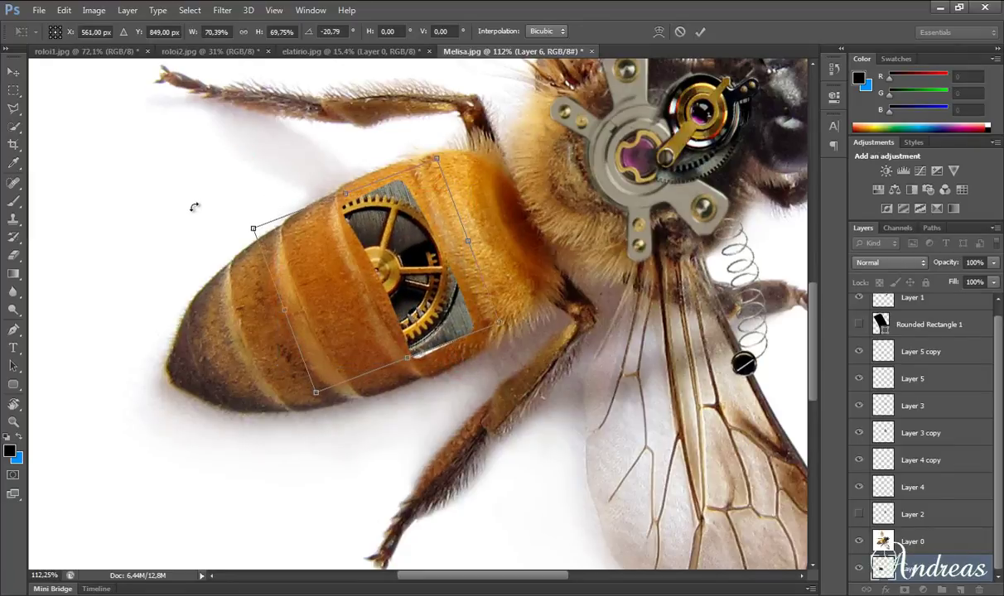
pyautogui.moveTo(404, 283); pyautogui.dragTo(406, 287)
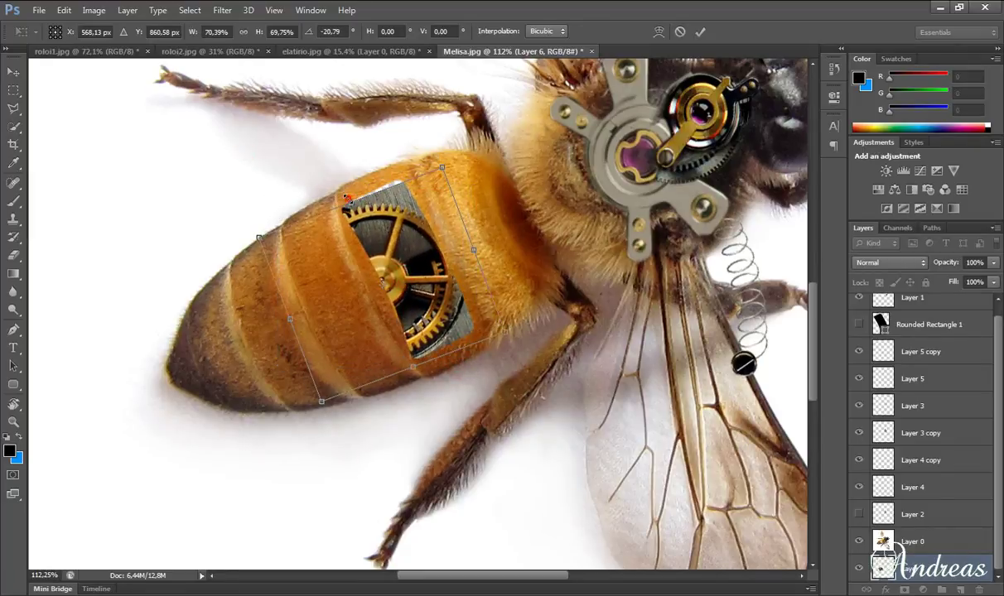
pyautogui.moveTo(346, 199); pyautogui.dragTo(347, 193)
pyautogui.moveTo(504, 318); pyautogui.dragTo(476, 315)
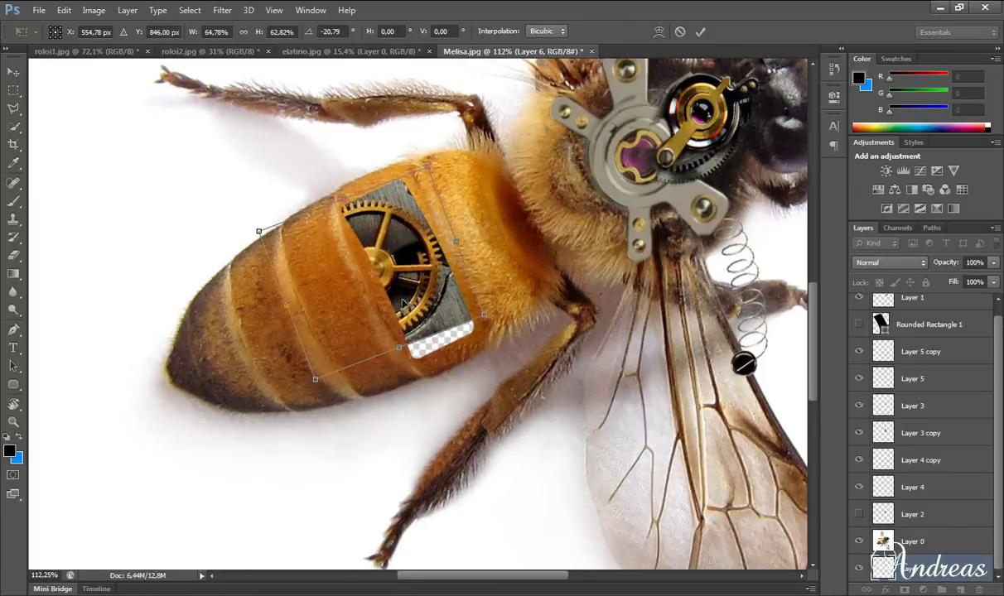
pyautogui.moveTo(236, 215); pyautogui.dragTo(229, 232)
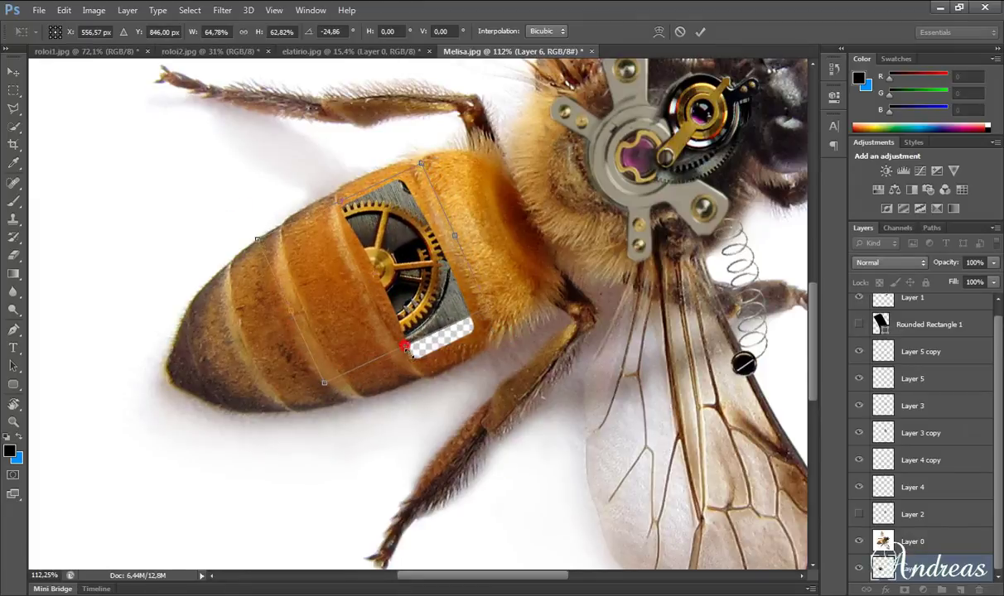
pyautogui.moveTo(406, 348); pyautogui.dragTo(415, 364)
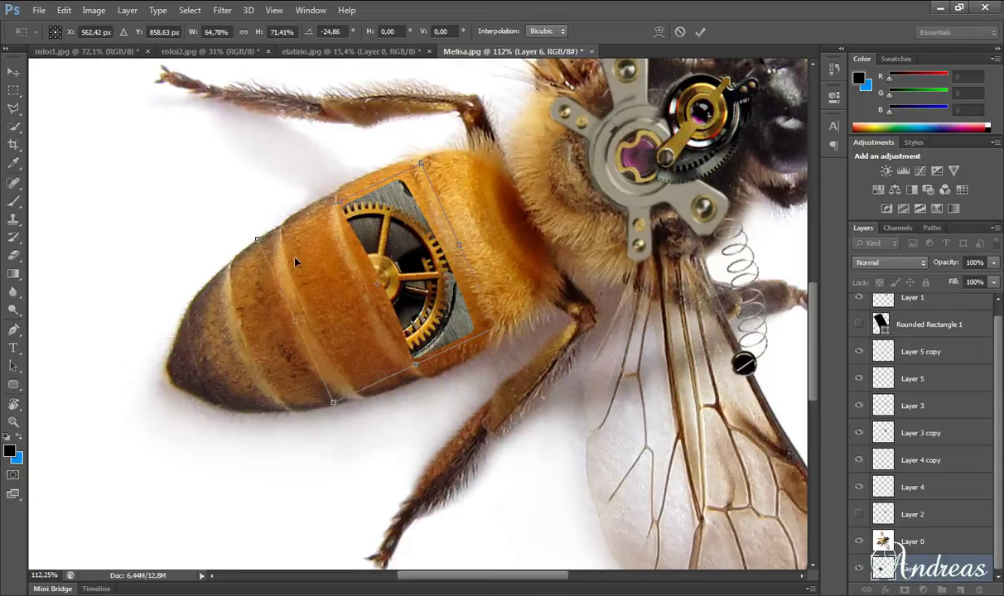
pyautogui.moveTo(253, 238); pyautogui.dragTo(267, 241)
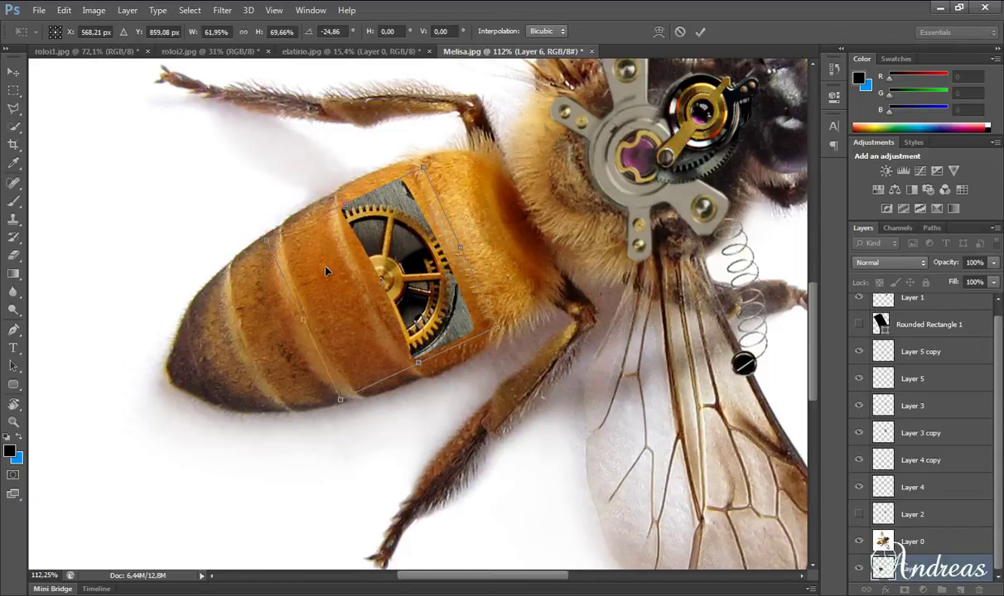
# Commit the abdomen gear transform and bring up the roloi1.jpg watch-movement photo
pyautogui.click(700, 31)
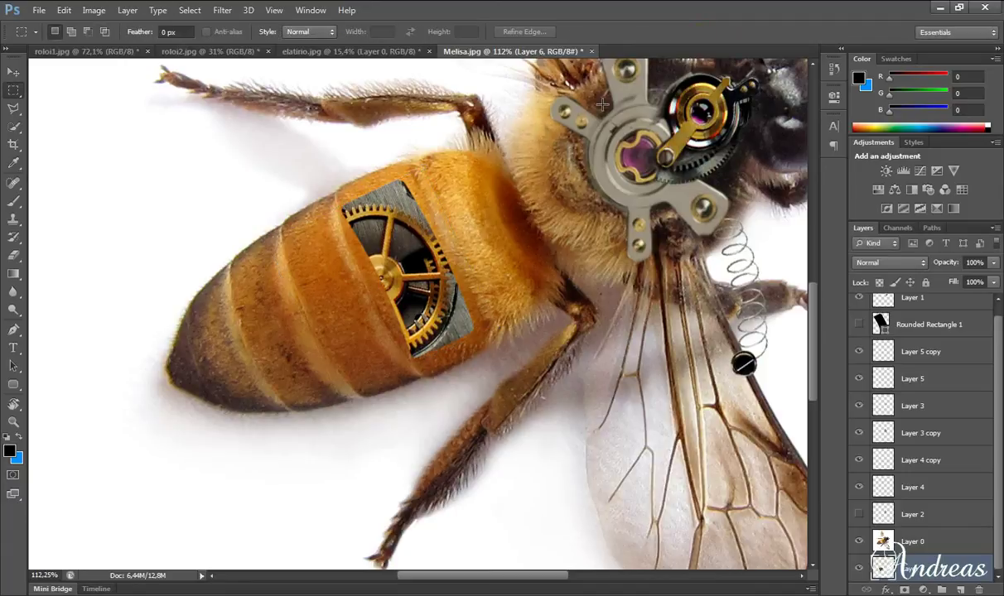
pyautogui.click(365, 52)
pyautogui.click(166, 52)
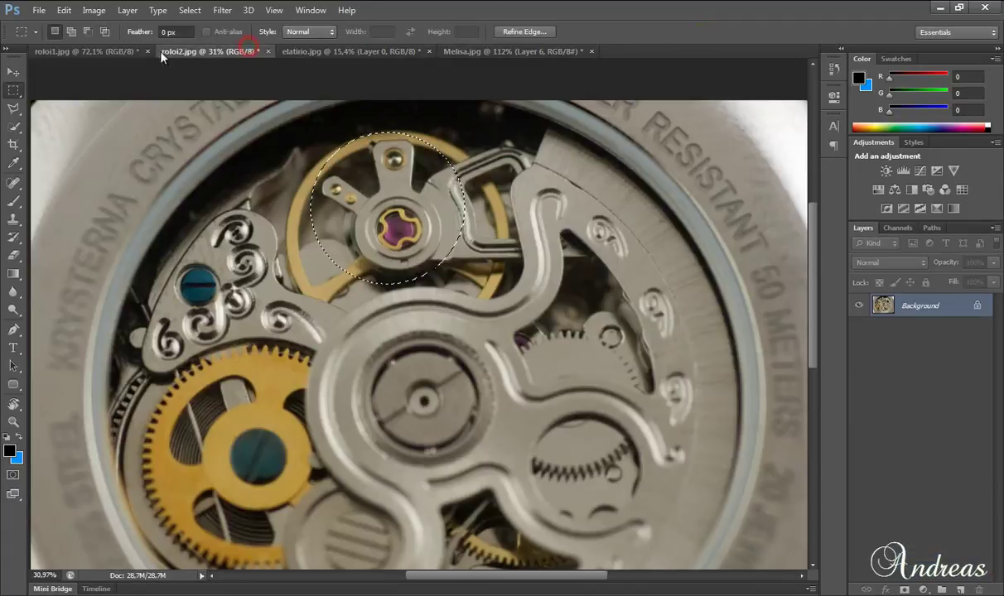
pyautogui.click(78, 51)
# Outline the small gear with the Polygonal Lasso and paste it into Melisa.jpg
pyautogui.moveTo(811, 309); pyautogui.dragTo(813, 377)
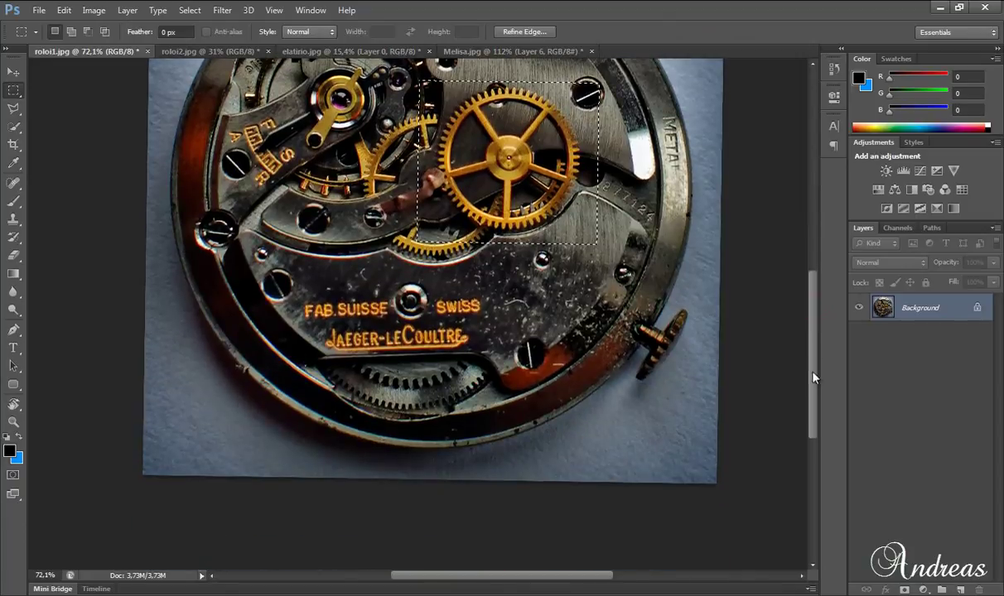
pyautogui.click(13, 108)
pyautogui.click(663, 323)
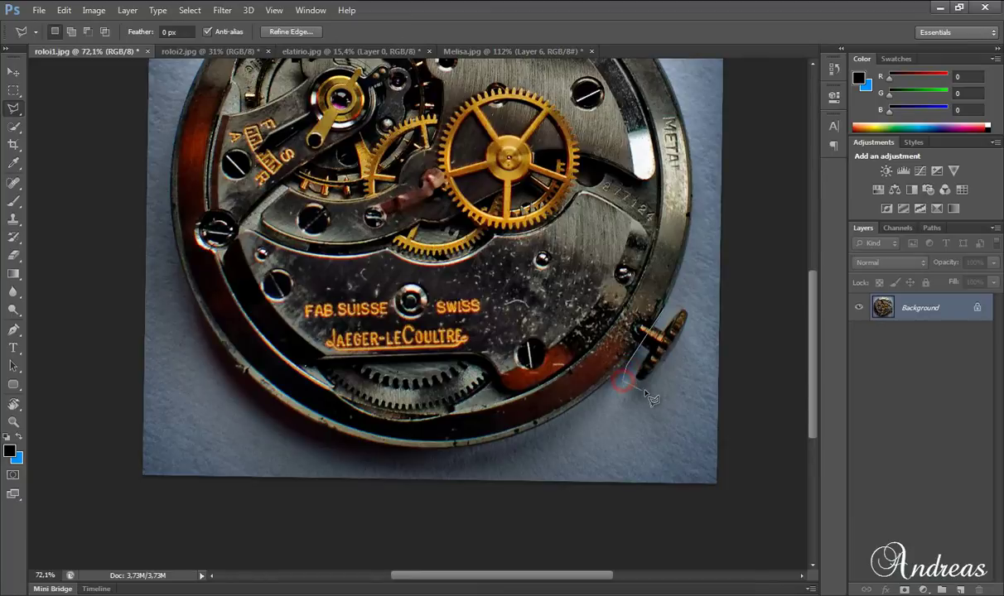
pyautogui.click(676, 313)
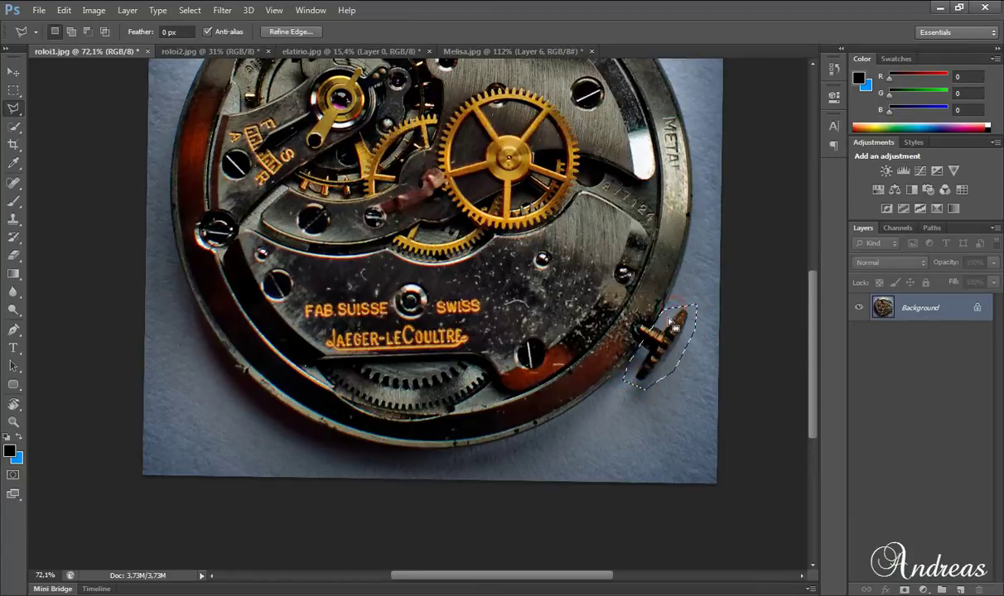
pyautogui.click(537, 49)
pyautogui.hotkey('ctrl', 'v')
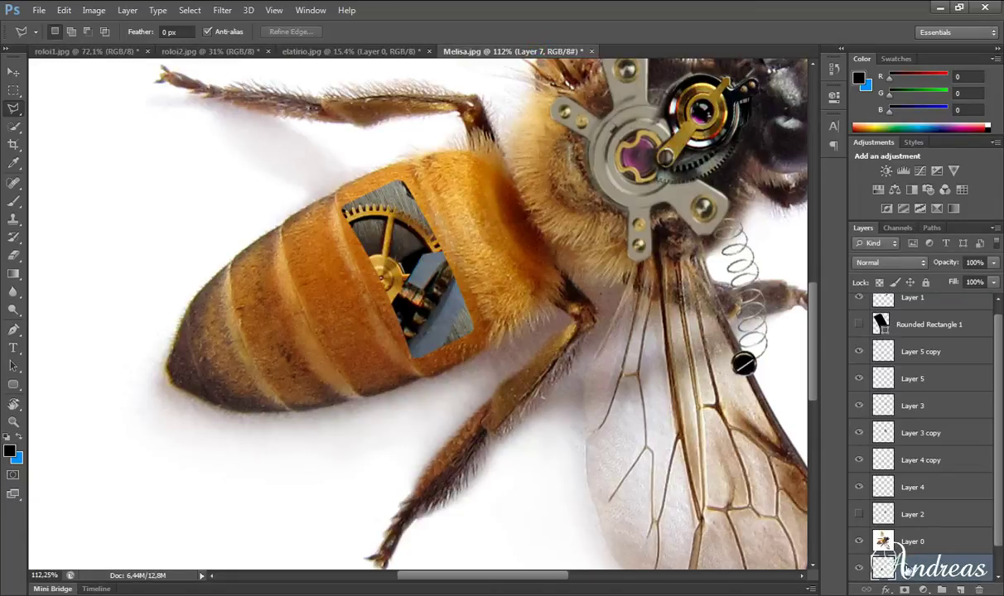
# Move Layer 7 above Layer 0, then rotate the gear piece and place it below the abdomen
pyautogui.moveTo(862, 540); pyautogui.dragTo(879, 534)
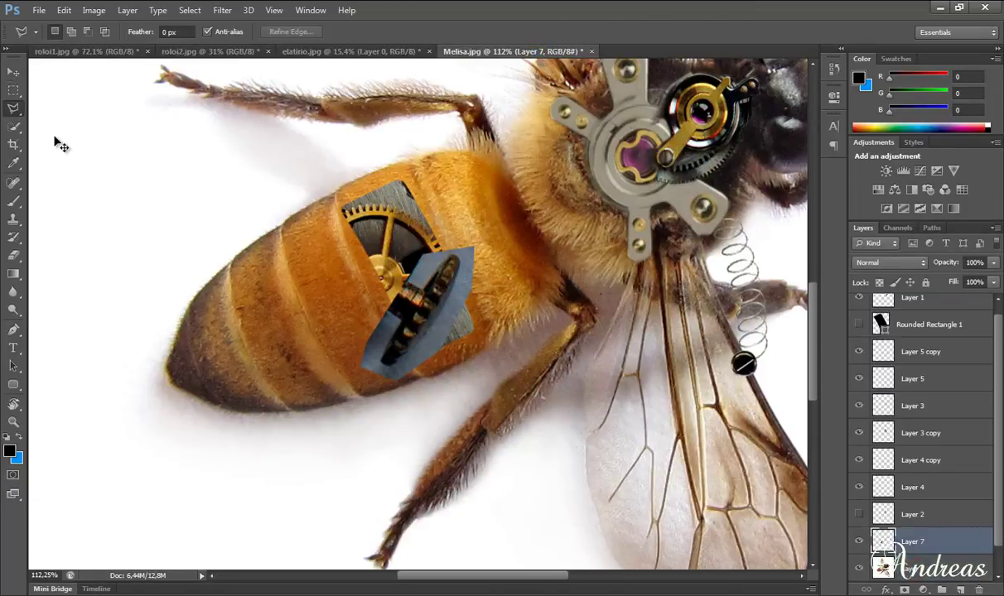
pyautogui.hotkey('ctrl', 't')
pyautogui.moveTo(249, 206); pyautogui.dragTo(405, 265)
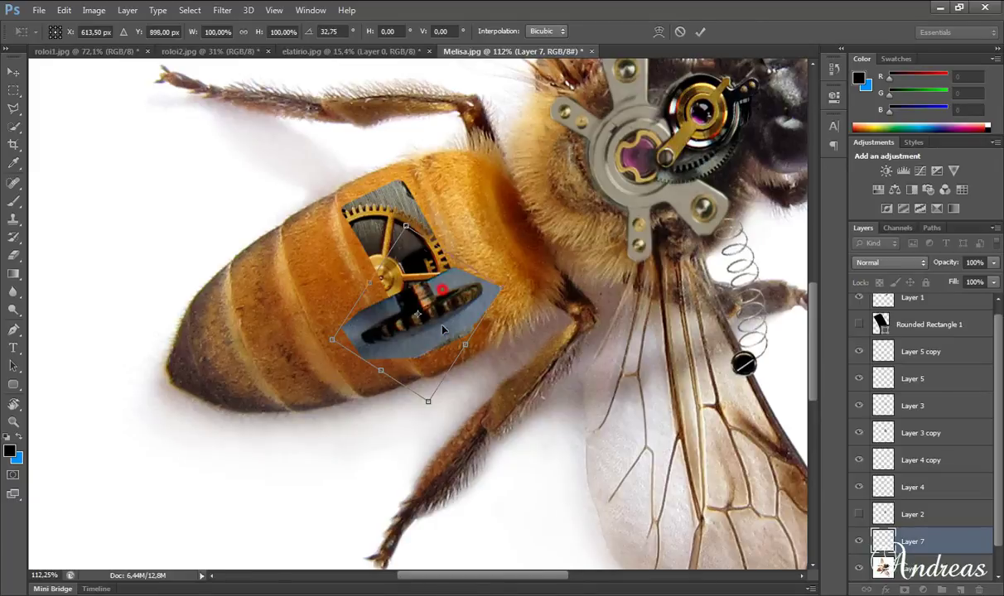
pyautogui.moveTo(444, 329); pyautogui.dragTo(419, 433)
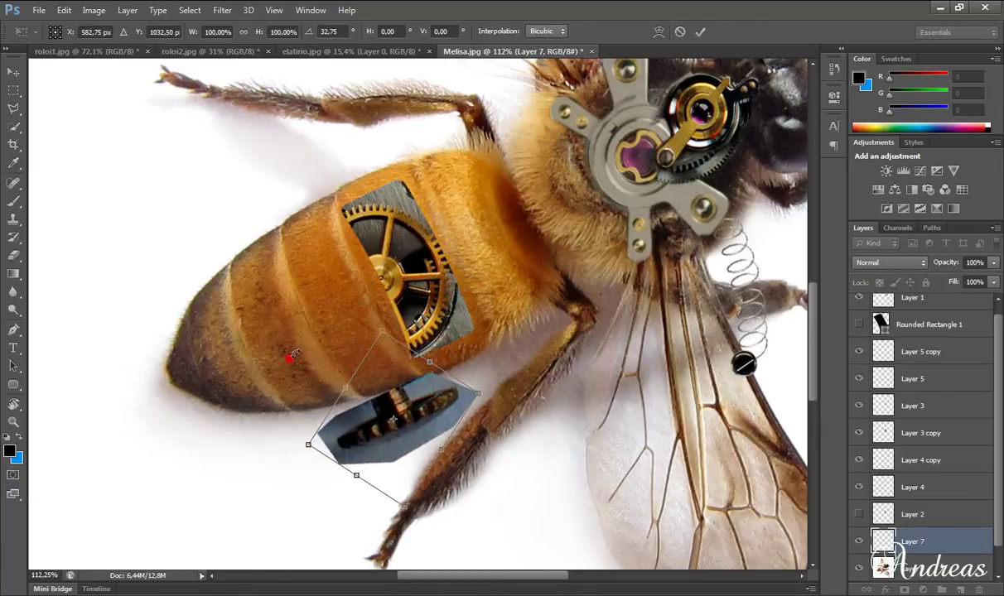
pyautogui.moveTo(293, 355); pyautogui.dragTo(298, 346)
# Shrink the gear piece to about half size and commit the transform
pyautogui.scroll(5, 323, 394)
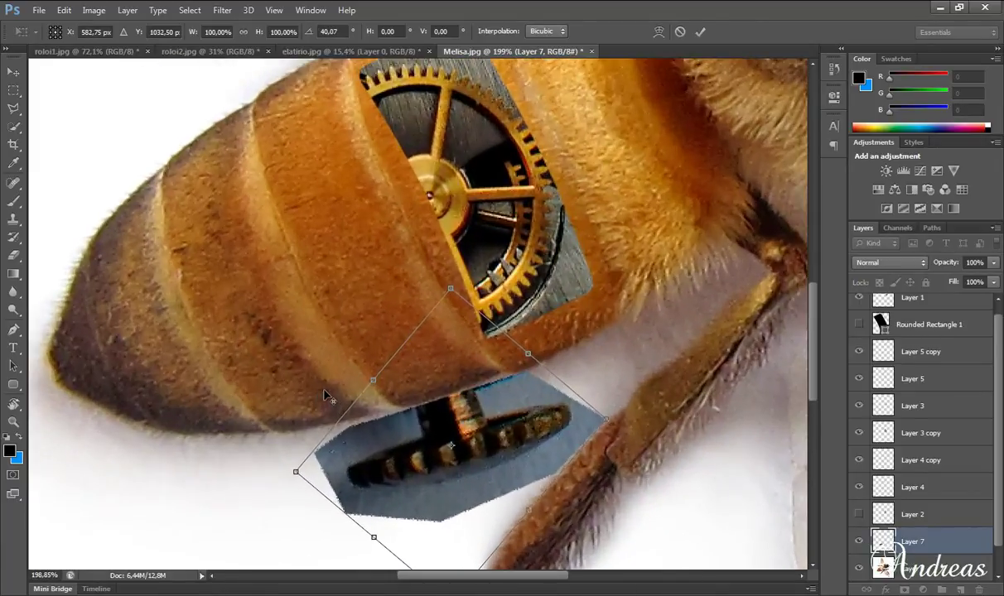
pyautogui.moveTo(464, 437); pyautogui.dragTo(462, 428)
pyautogui.moveTo(603, 412)
pyautogui.mouseDown()
pyautogui.moveTo(446, 447)
pyautogui.moveTo(445, 428)
pyautogui.mouseUp()
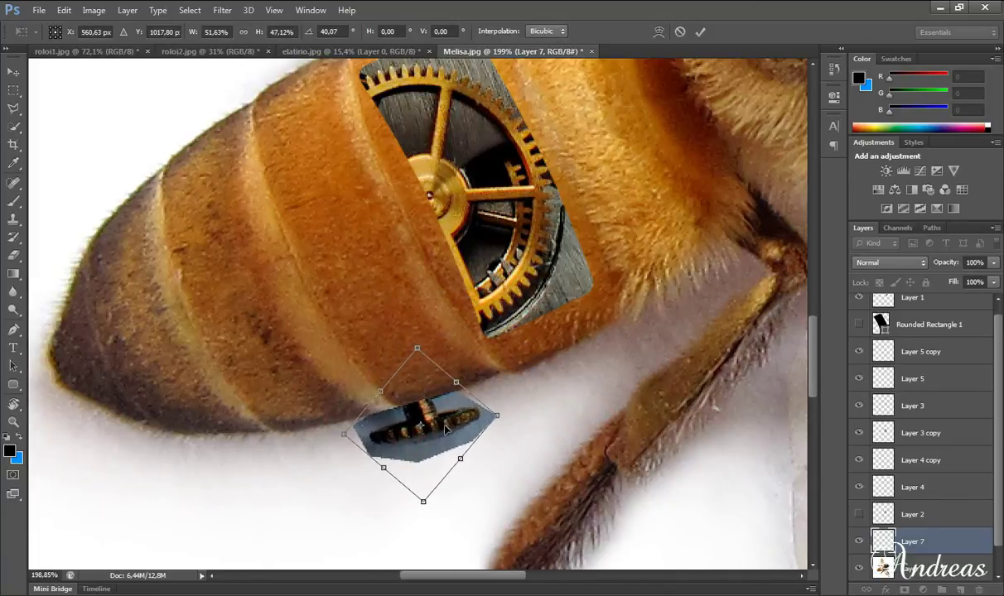
pyautogui.scroll(2, 431, 436)
pyautogui.scroll(1, 431, 437)
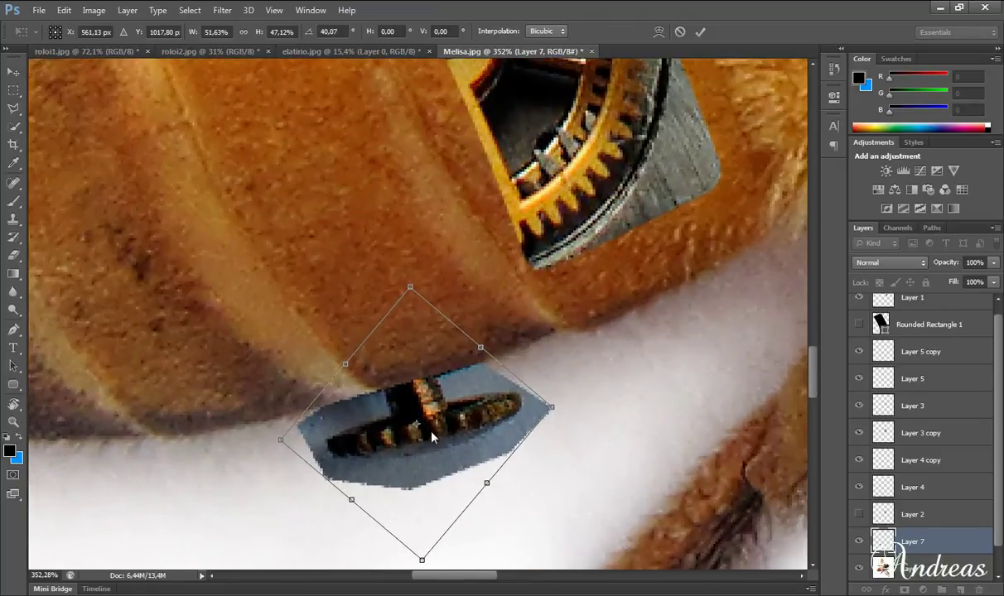
pyautogui.click(702, 31)
pyautogui.scroll(-6, 597, 217)
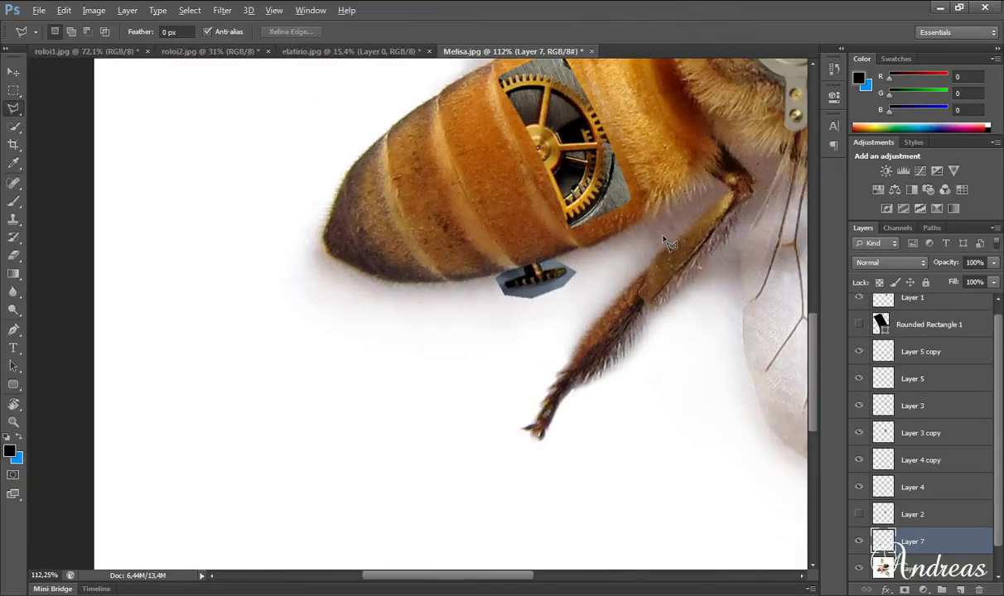
pyautogui.scroll(3, 669, 244)
pyautogui.scroll(2, 327, 415)
pyautogui.scroll(2, 276, 401)
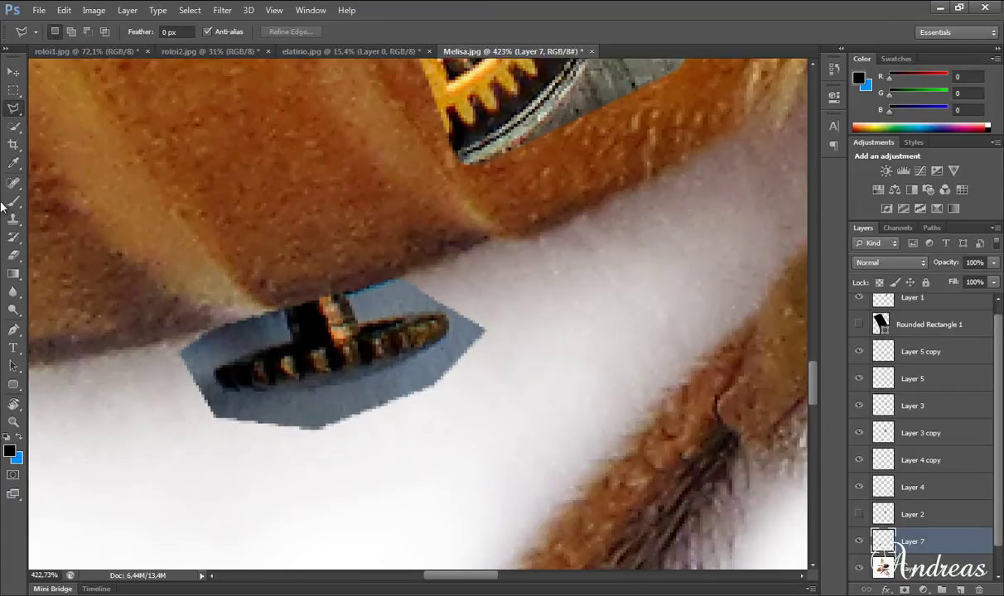
# Erase the blue backdrop along the gear's lower edge and above-right of it
pyautogui.click(13, 255)
pyautogui.scroll(1, 419, 365)
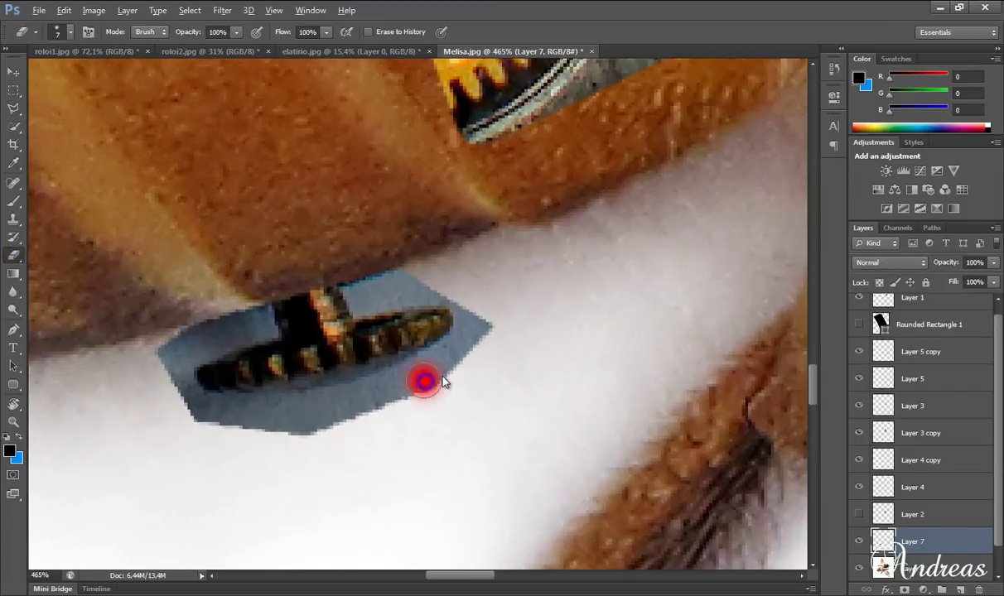
pyautogui.moveTo(464, 361)
pyautogui.mouseDown()
pyautogui.moveTo(341, 422)
pyautogui.moveTo(210, 410)
pyautogui.moveTo(156, 381)
pyautogui.moveTo(226, 300)
pyautogui.moveTo(253, 312)
pyautogui.mouseUp()
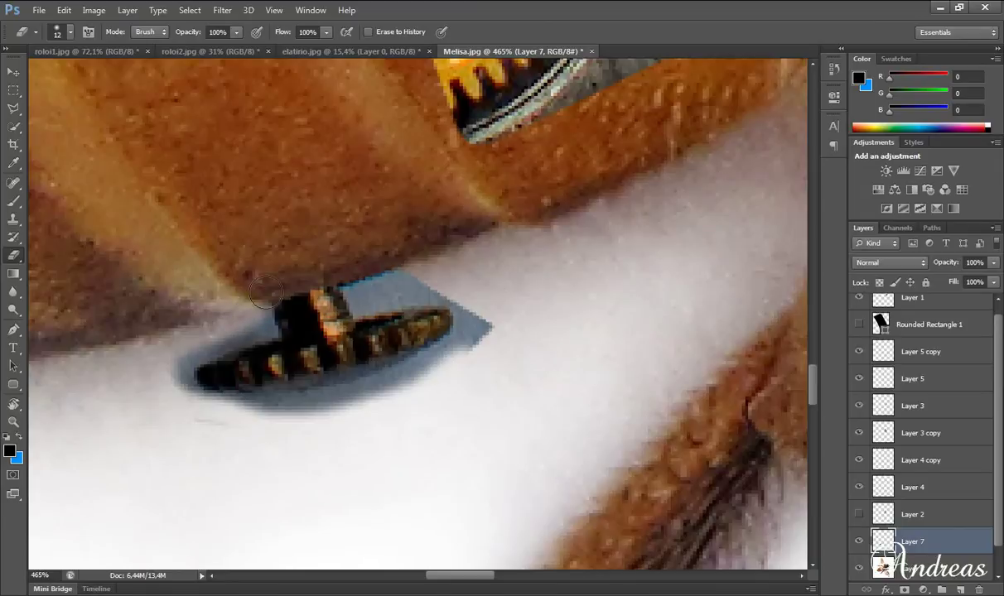
pyautogui.moveTo(377, 279)
pyautogui.mouseDown()
pyautogui.moveTo(385, 286)
pyautogui.moveTo(339, 282)
pyautogui.moveTo(432, 280)
pyautogui.moveTo(476, 325)
pyautogui.moveTo(450, 359)
pyautogui.moveTo(338, 396)
pyautogui.moveTo(224, 417)
pyautogui.moveTo(146, 394)
pyautogui.mouseUp()
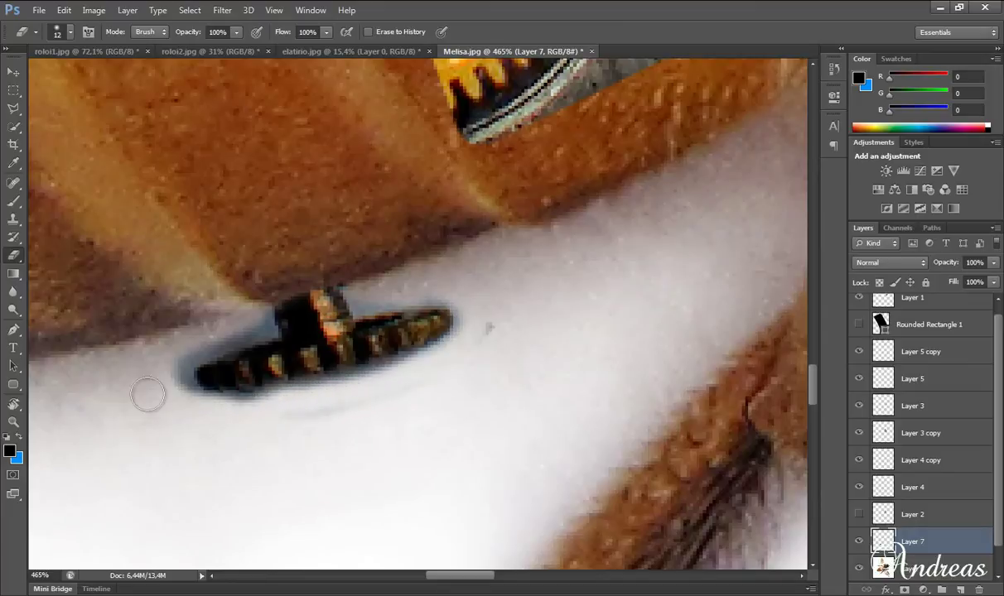
pyautogui.scroll(3, 146, 395)
# Clean the remaining blue and grey edges with a smaller eraser at 38% opacity, then zoom out
pyautogui.click(173, 364)
pyautogui.press('[')
pyautogui.moveTo(358, 280)
pyautogui.mouseDown()
pyautogui.moveTo(248, 308)
pyautogui.moveTo(215, 372)
pyautogui.moveTo(286, 416)
pyautogui.moveTo(481, 391)
pyautogui.moveTo(659, 306)
pyautogui.moveTo(676, 241)
pyautogui.moveTo(645, 222)
pyautogui.moveTo(498, 234)
pyautogui.moveTo(477, 201)
pyautogui.moveTo(376, 229)
pyautogui.moveTo(445, 196)
pyautogui.mouseUp()
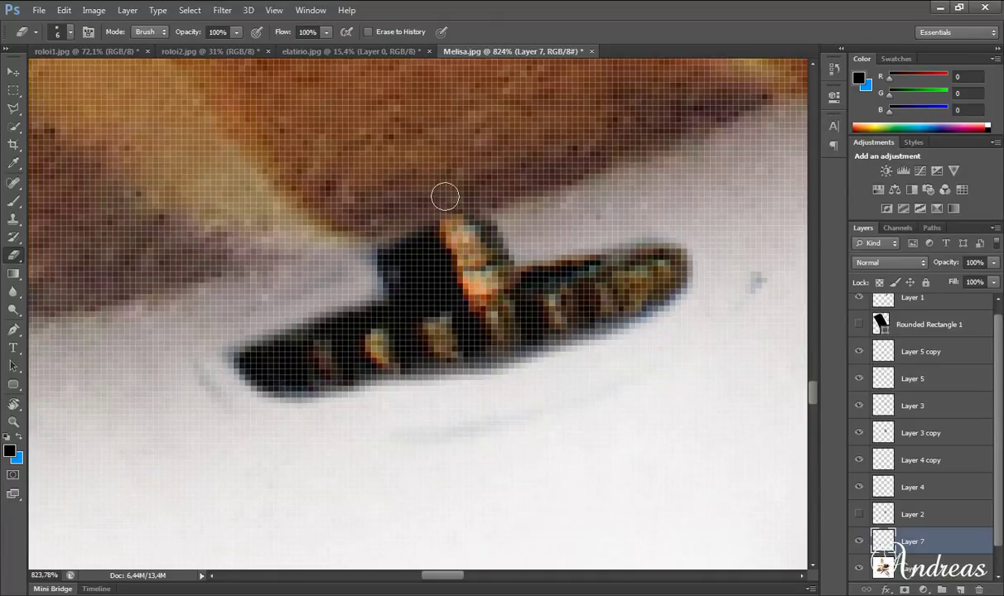
pyautogui.moveTo(222, 331)
pyautogui.mouseDown()
pyautogui.moveTo(200, 352)
pyautogui.moveTo(258, 412)
pyautogui.moveTo(348, 406)
pyautogui.moveTo(378, 386)
pyautogui.mouseUp()
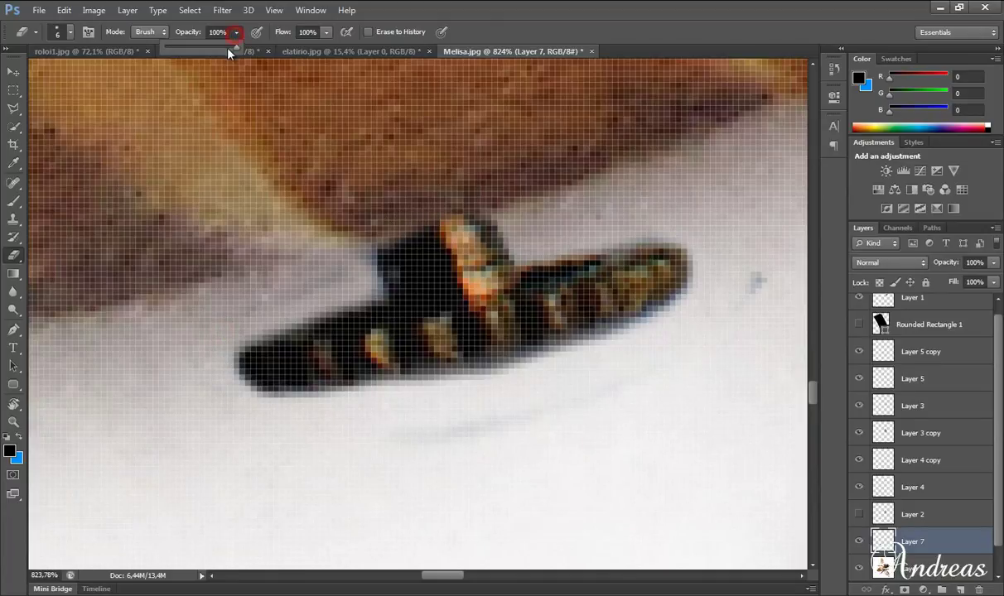
pyautogui.click(192, 54)
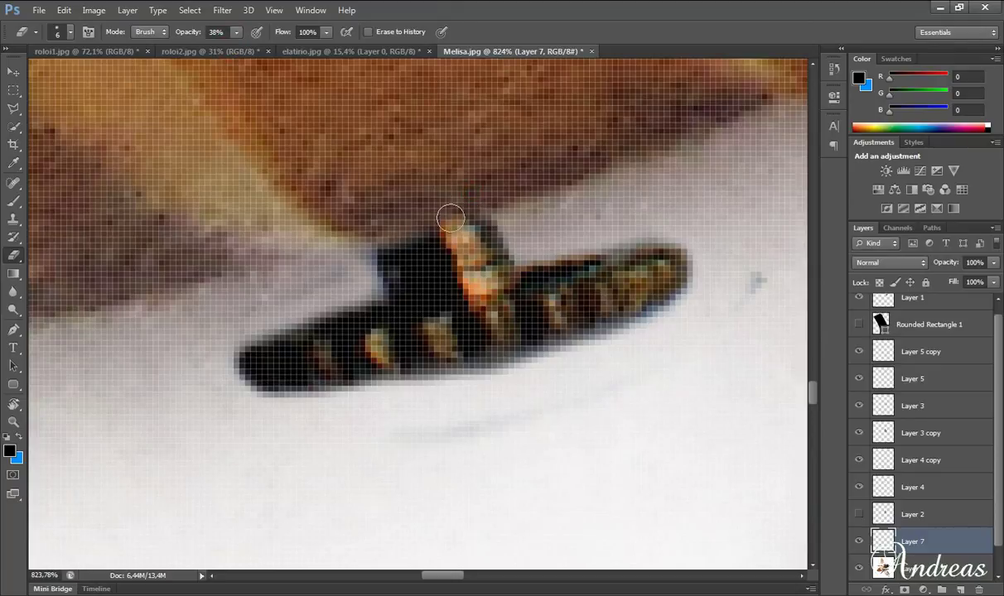
pyautogui.scroll(-3, 290, 294)
pyautogui.scroll(-2, 290, 294)
pyautogui.scroll(-2, 290, 294)
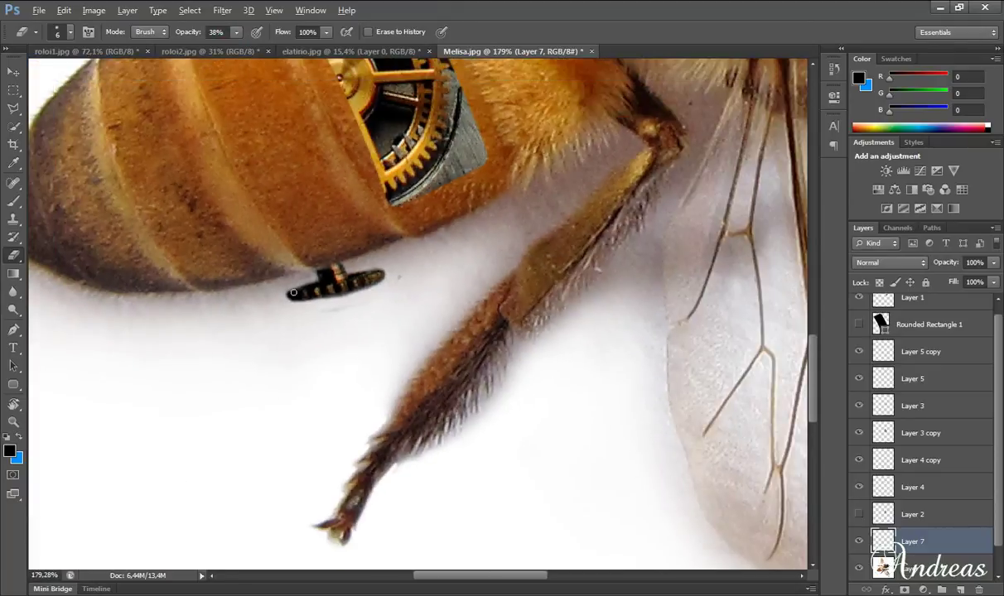
pyautogui.scroll(-2, 290, 294)
pyautogui.scroll(-2, 290, 296)
pyautogui.scroll(-2, 289, 297)
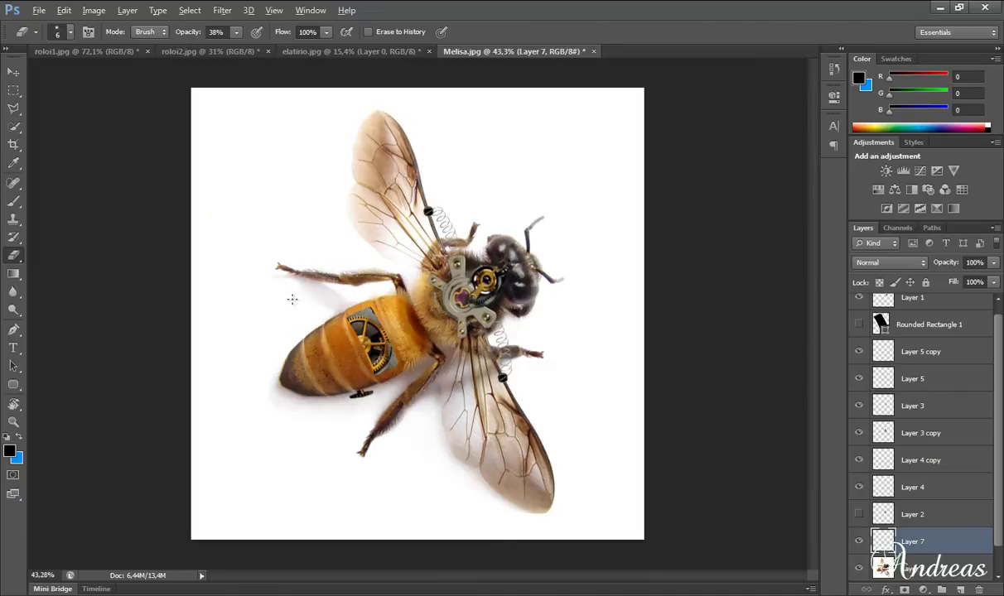